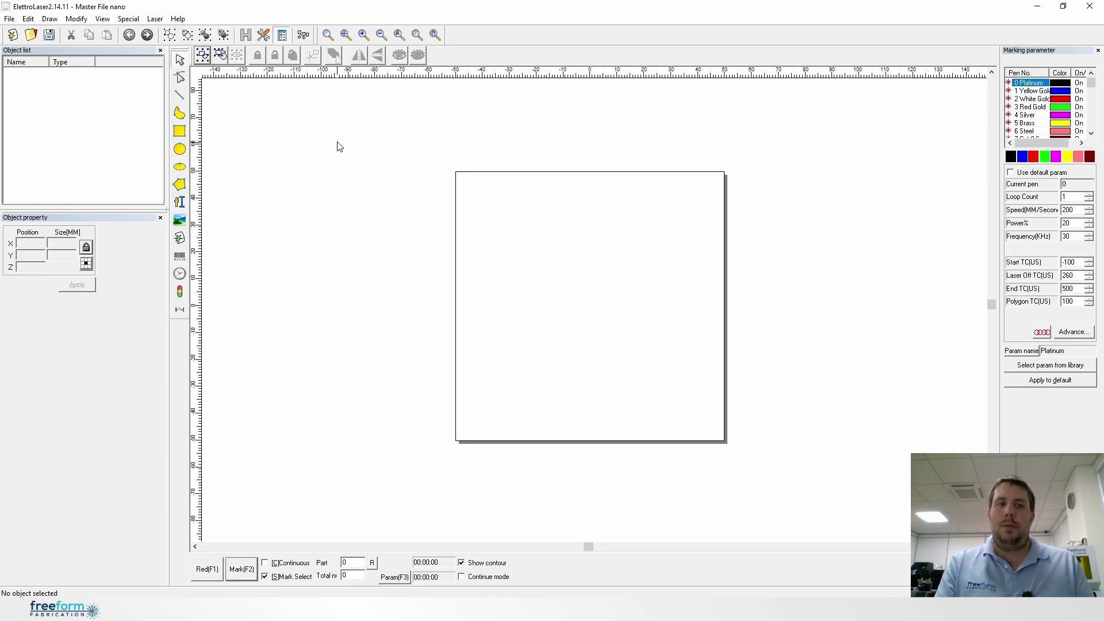
# - Place a TEXT object, enlarge it to about 59 × 24 mm, and fill it with cross-hatching
pyautogui.click(181, 201)
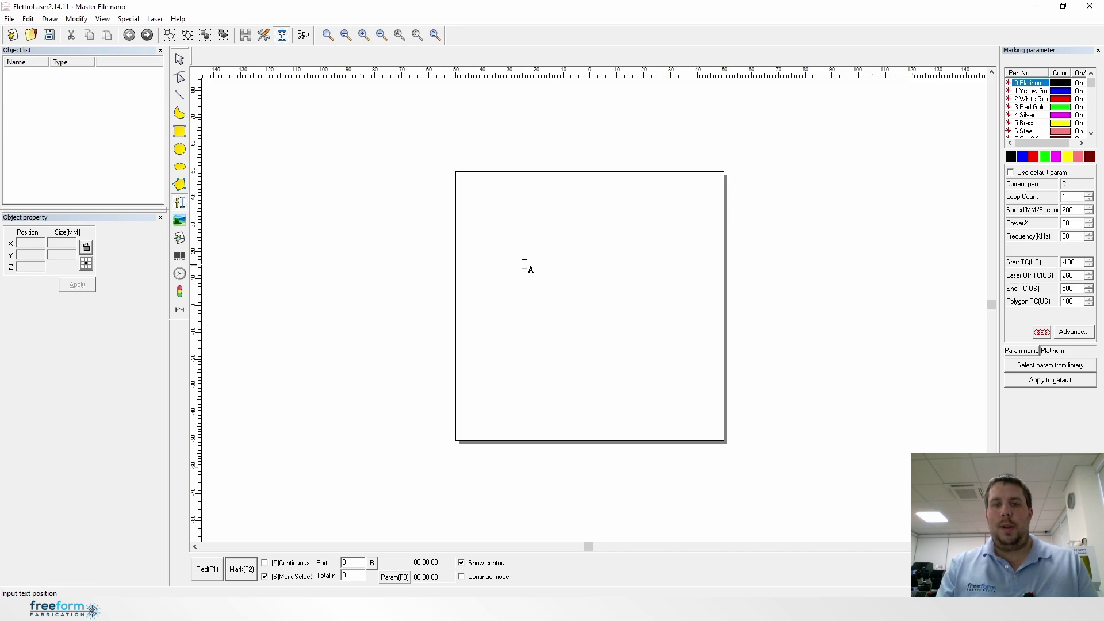
pyautogui.click(1005, 457)
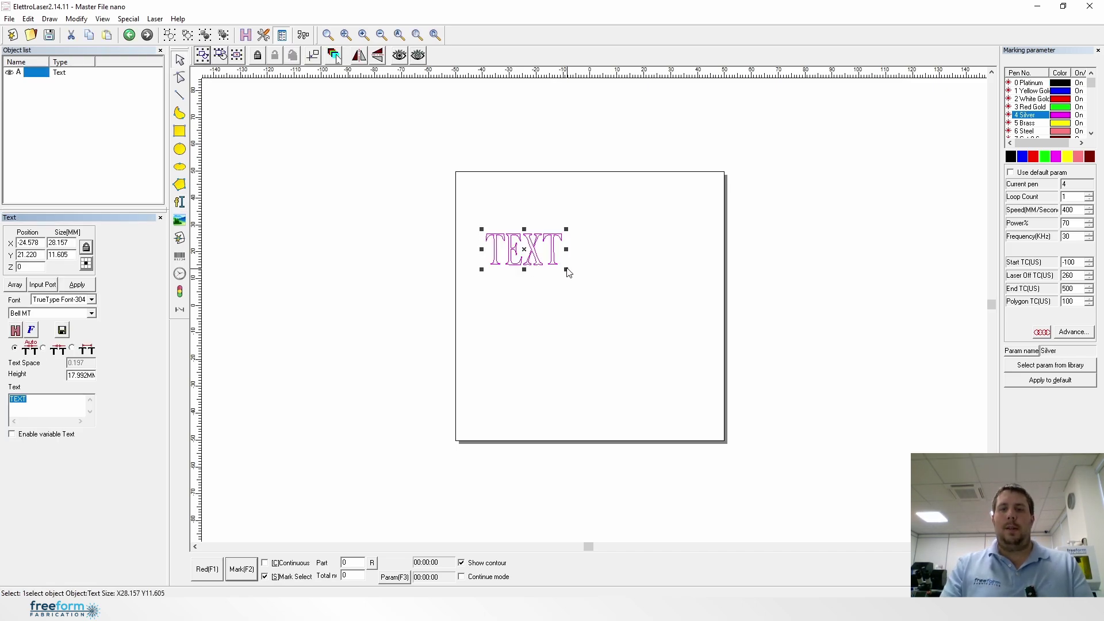
pyautogui.moveTo(567, 272); pyautogui.dragTo(654, 353)
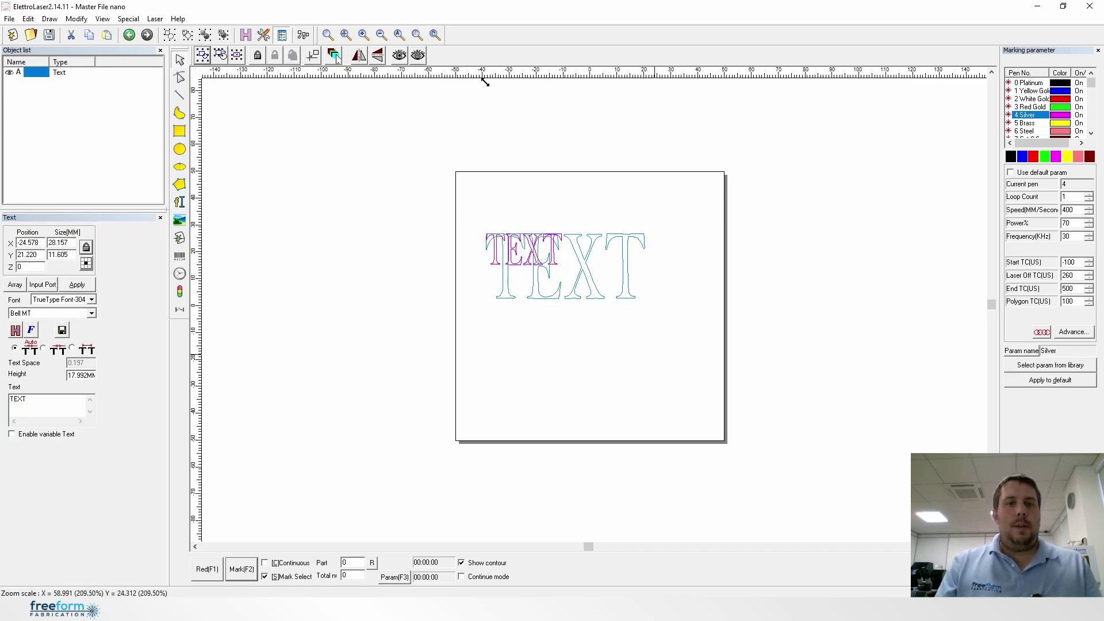
pyautogui.moveTo(485, 81); pyautogui.dragTo(482, 80)
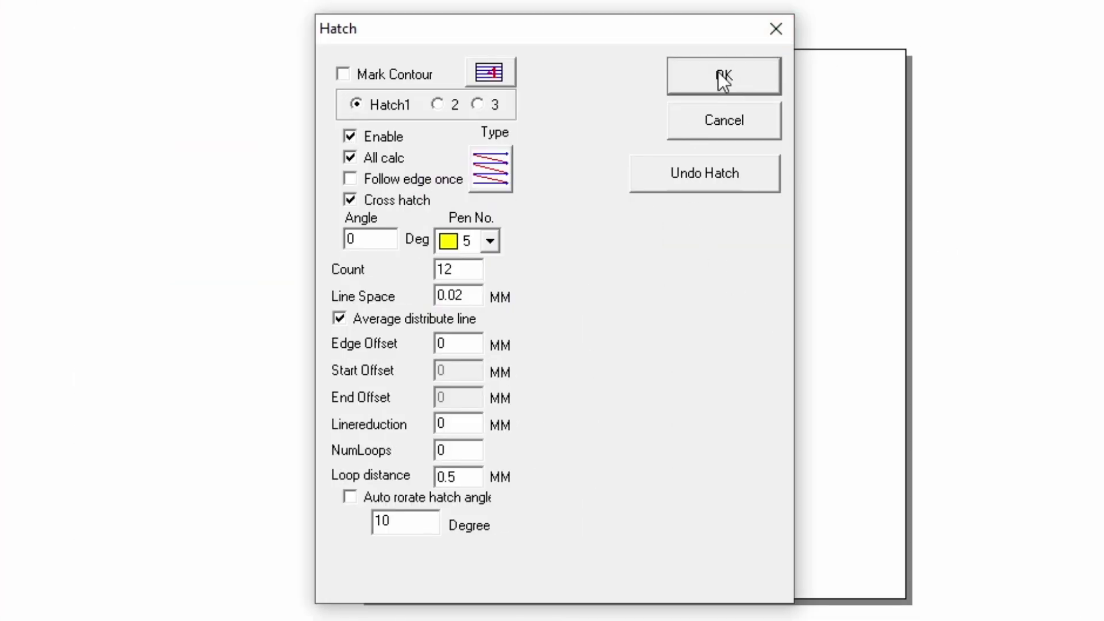
pyautogui.click(722, 73)
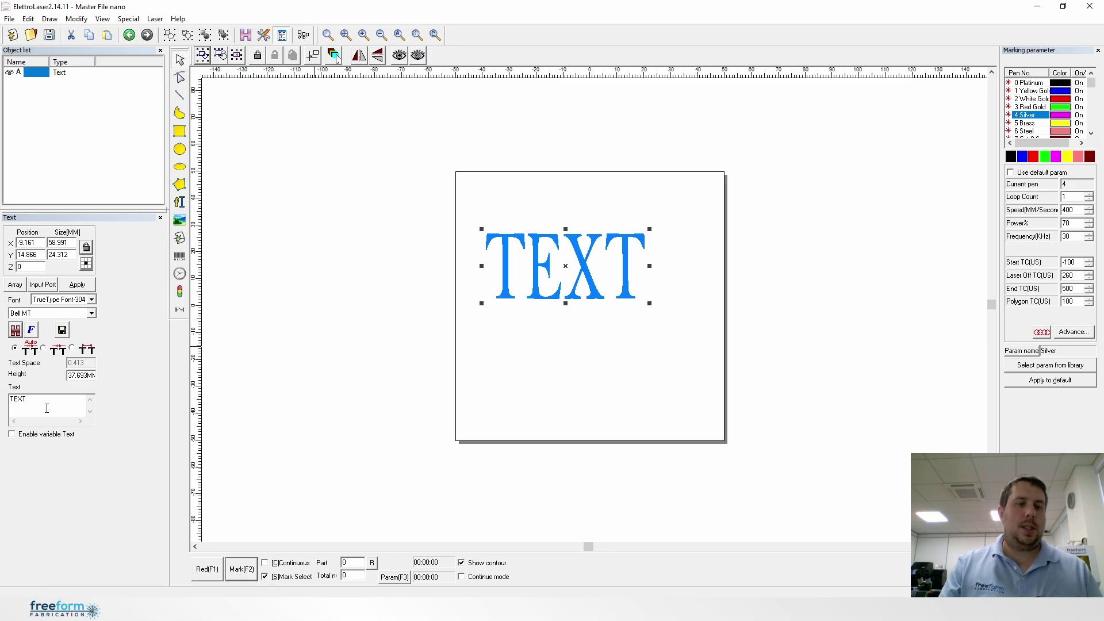
# - Replace the text content 'TEXT' with 'Freeform' and apply it
pyautogui.click(24, 397)
pyautogui.doubleClick(24, 397)
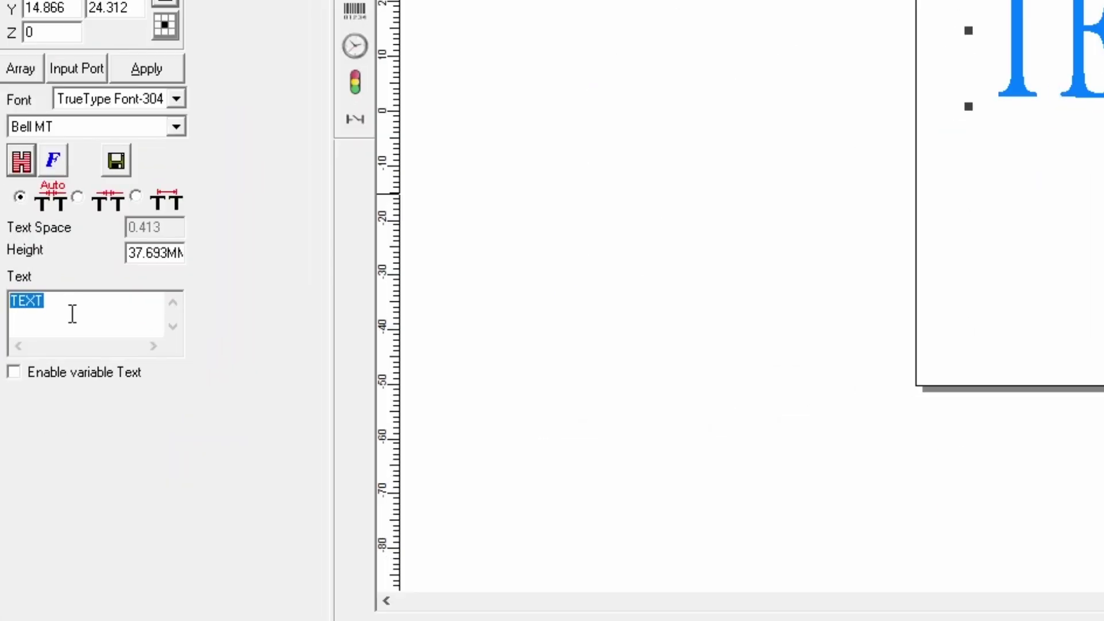
pyautogui.click(54, 316)
pyautogui.doubleClick(77, 319)
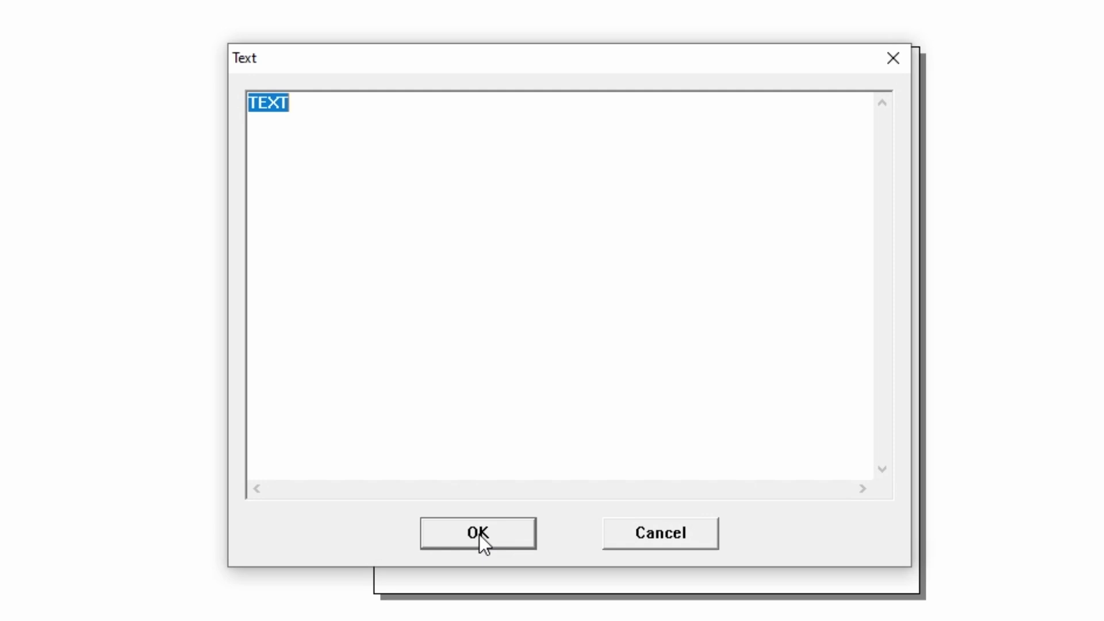
pyautogui.write('Freeform')
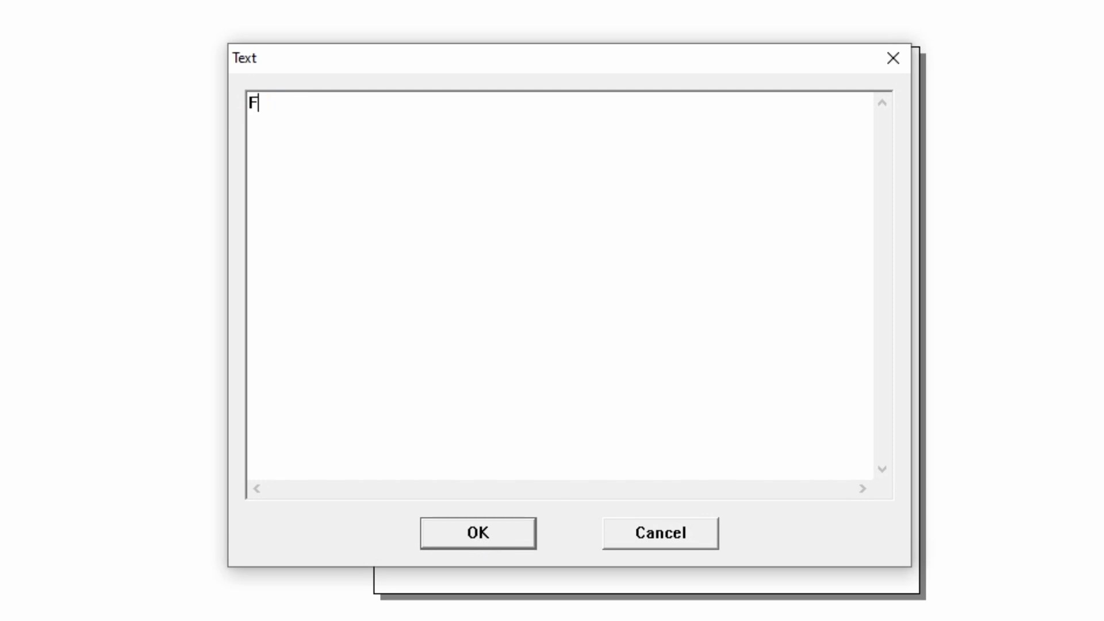
pyautogui.press('BackSpace')
pyautogui.write('m')
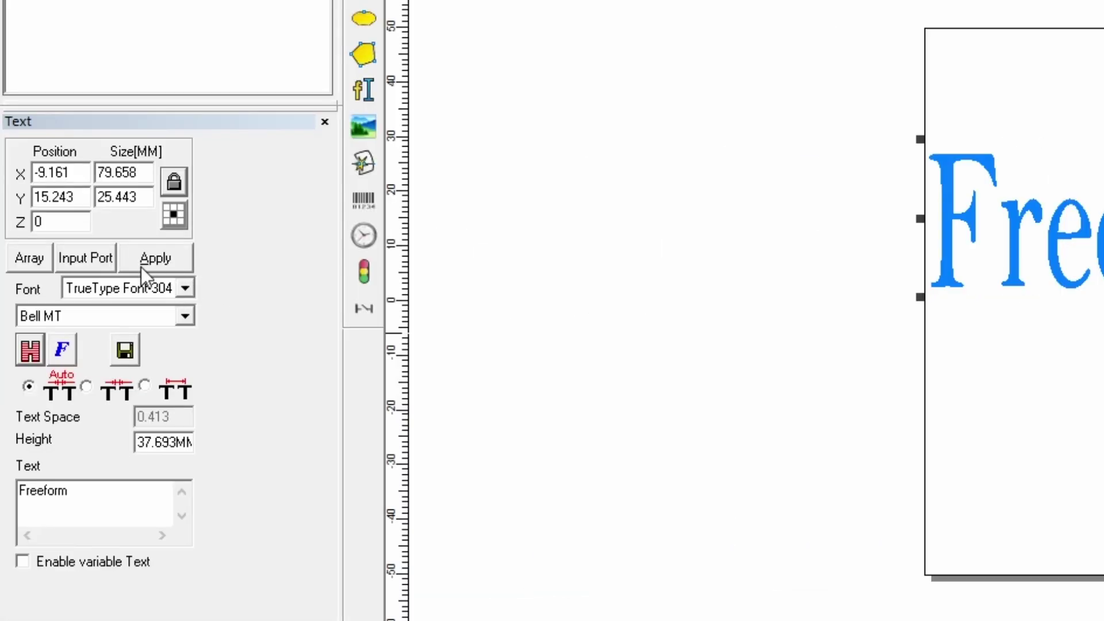
pyautogui.click(139, 265)
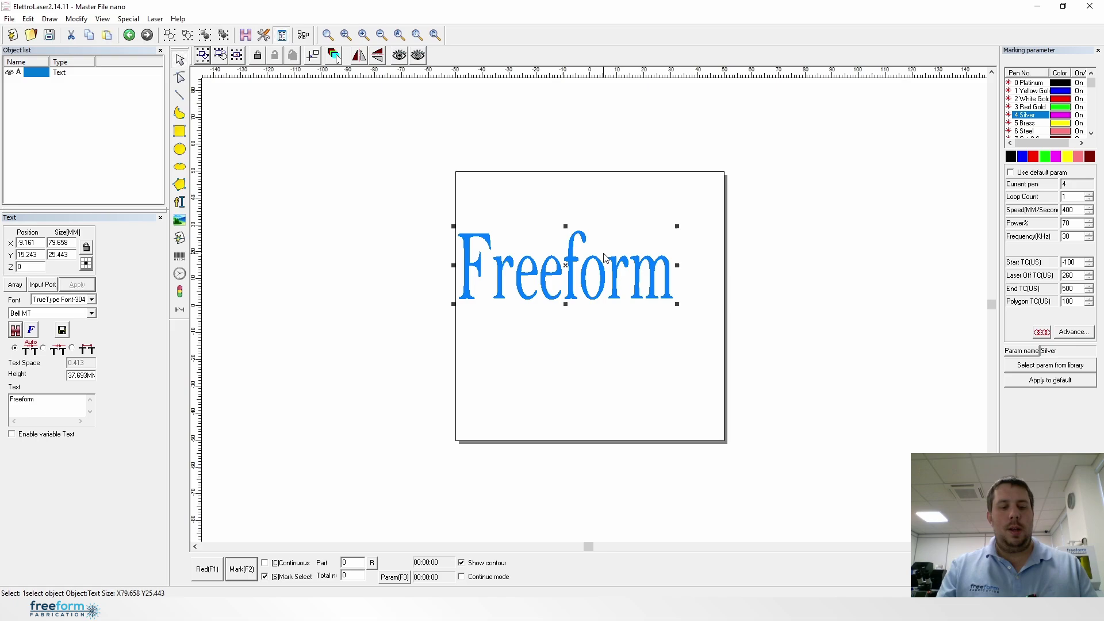
# - Shrink the Freeform text to about 22 × 7 mm and centre it at 0, 0
pyautogui.moveTo(676, 226); pyautogui.dragTo(555, 283)
pyautogui.hotkey('ctrl', 'e')
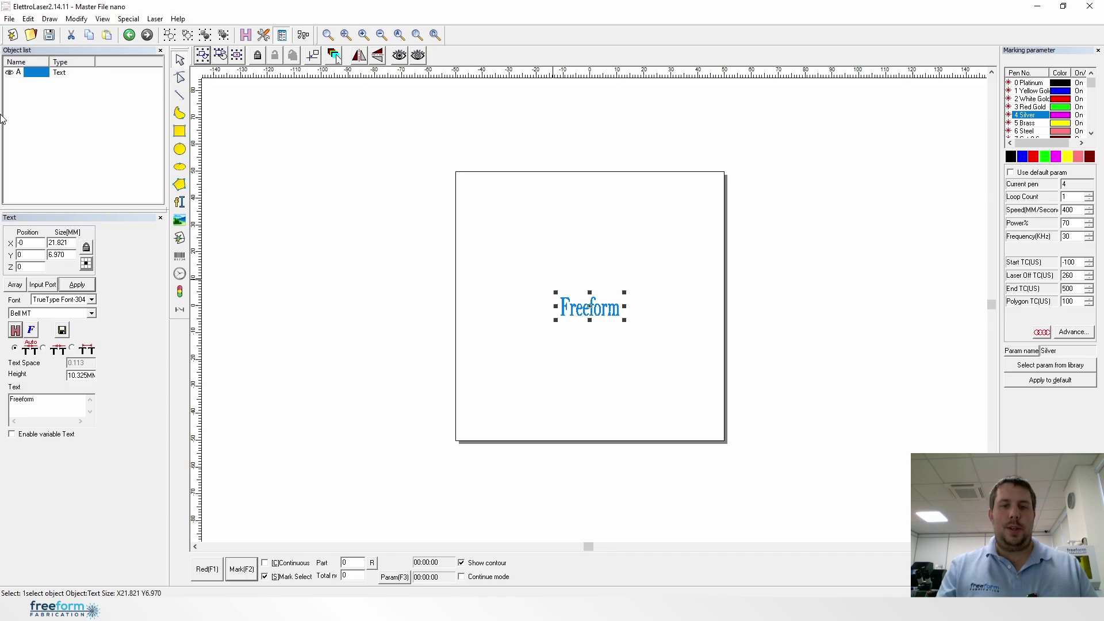
pyautogui.click(80, 286)
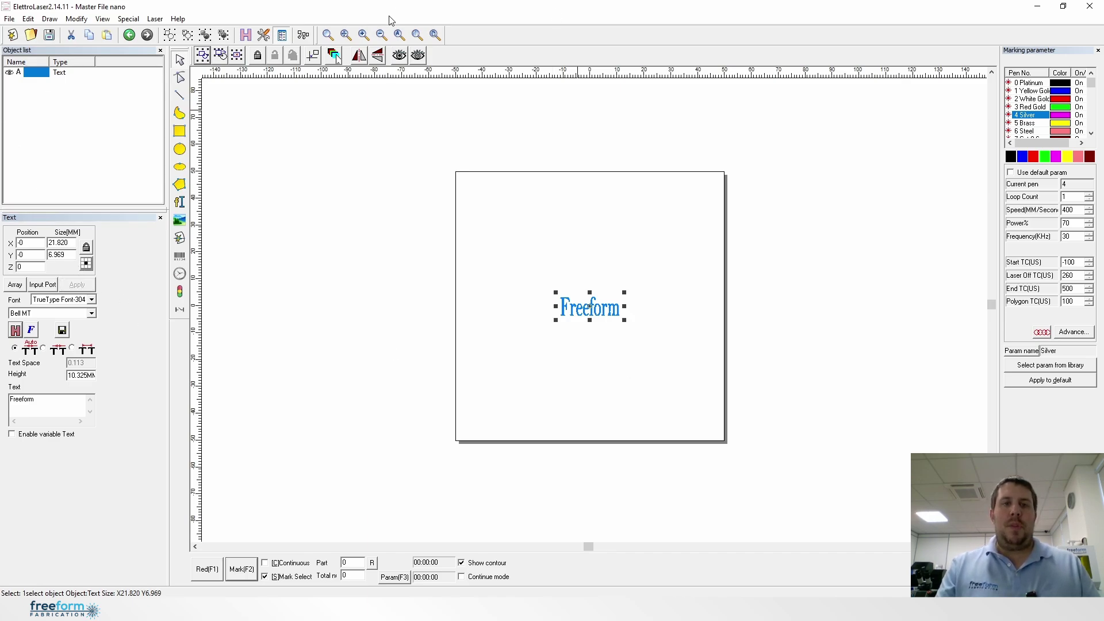
# - Zoom in on the text and preview the first fonts, through the Bahnschrift variants
pyautogui.click(362, 37)
pyautogui.click(362, 37)
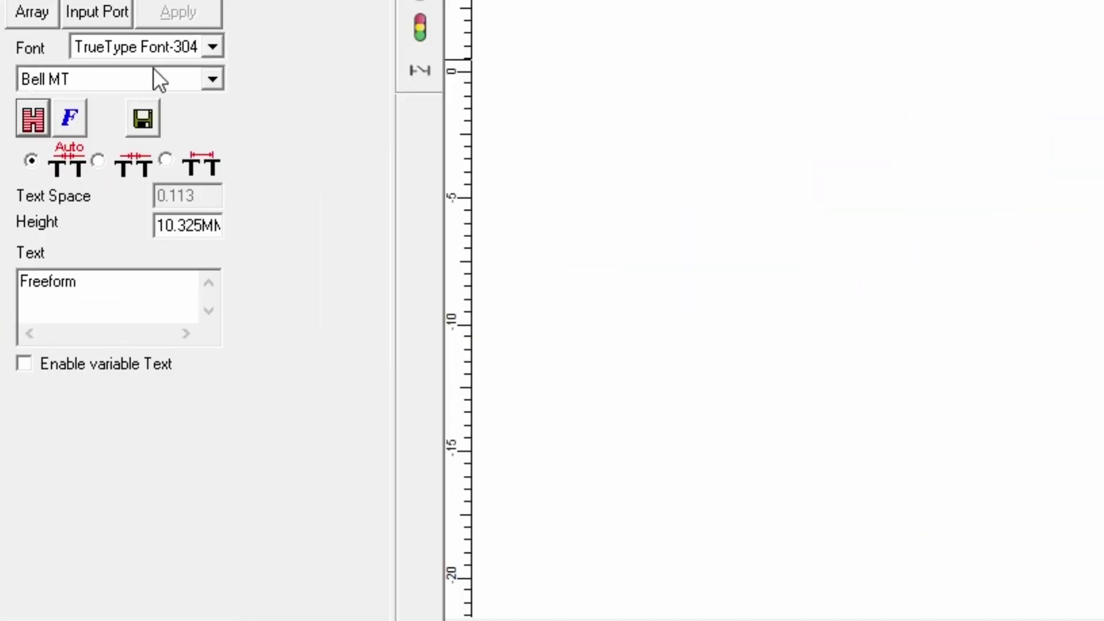
pyautogui.click(213, 79)
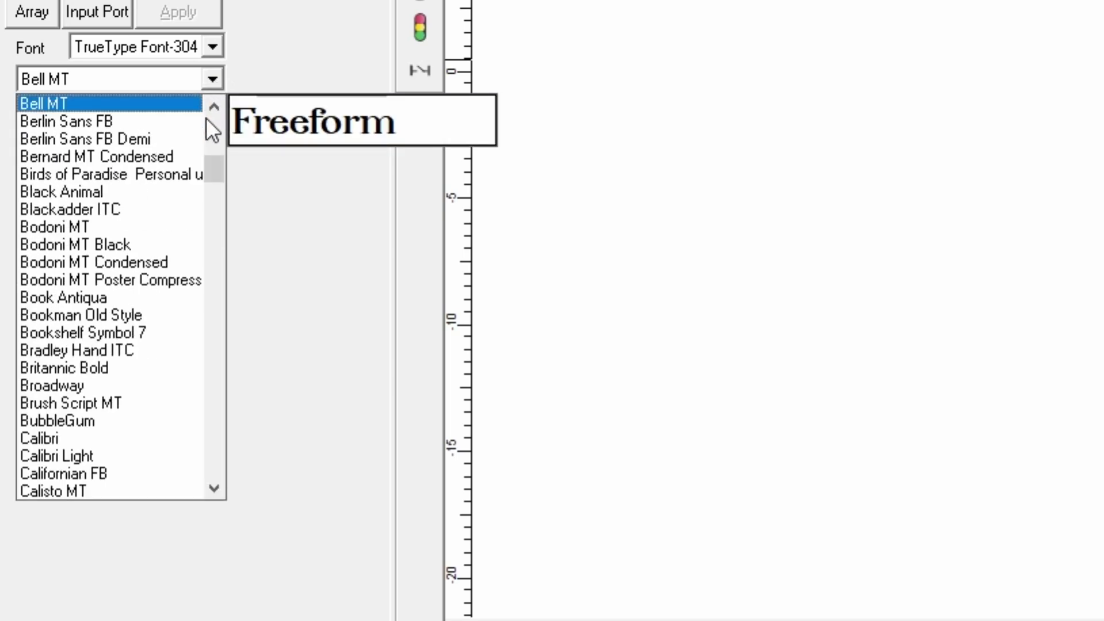
pyautogui.moveTo(215, 161); pyautogui.dragTo(201, 92)
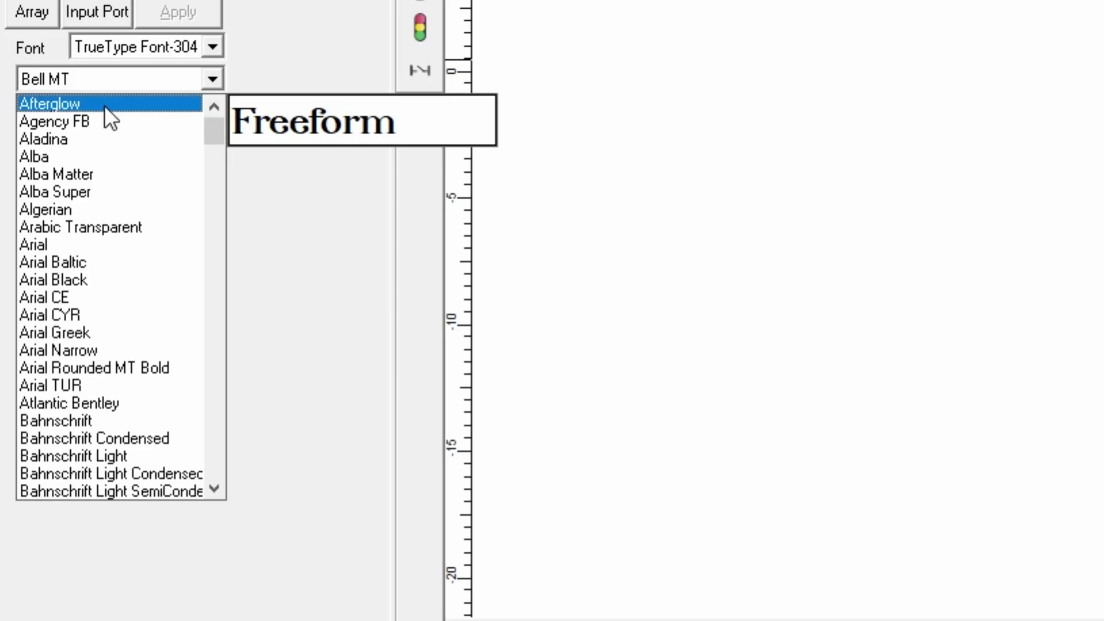
pyautogui.press('Down')
pyautogui.press('Down')
pyautogui.press('Down')
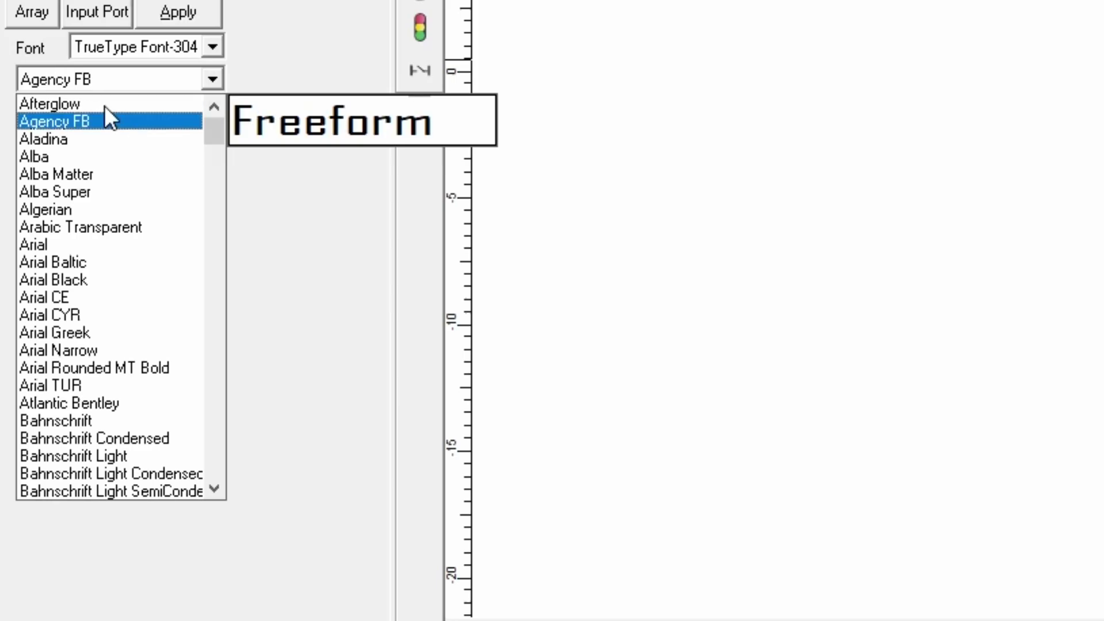
pyautogui.press('Down')
pyautogui.press('Down')
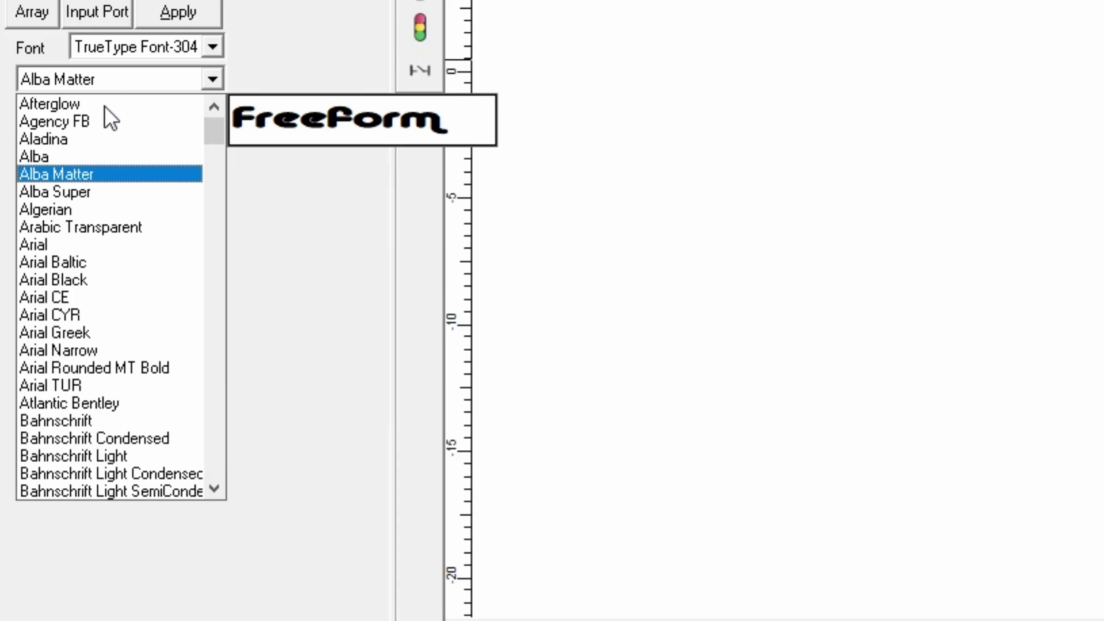
pyautogui.press('Down')
pyautogui.press('Down')
pyautogui.press('Down')
pyautogui.press('Down')
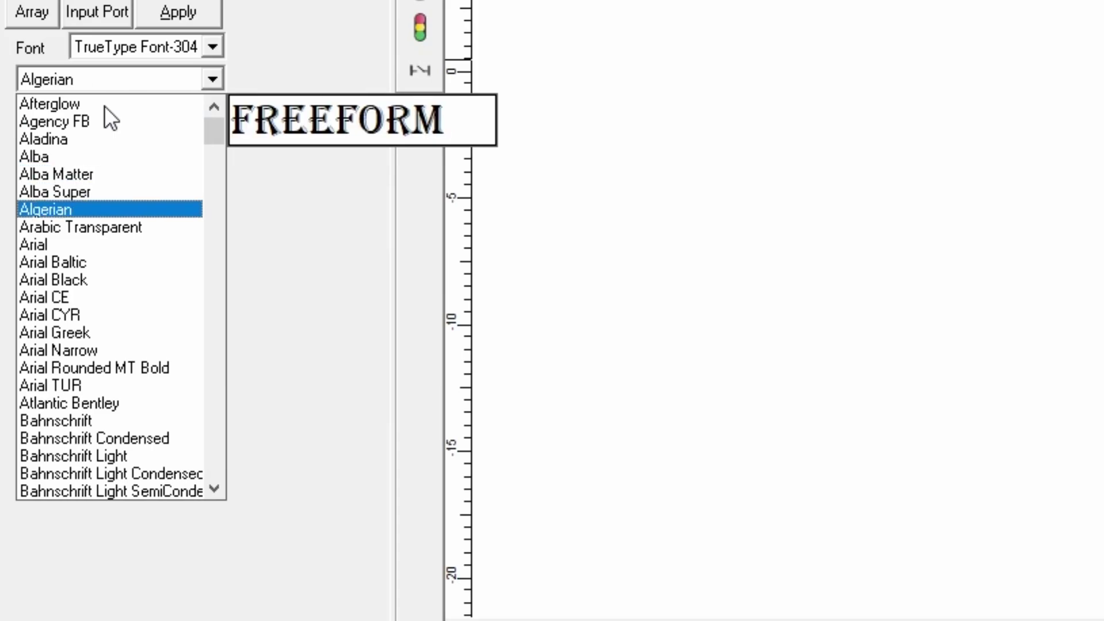
pyautogui.press('Down')
pyautogui.press('Down')
pyautogui.press('Down')
pyautogui.press('Down')
pyautogui.press('Down')
pyautogui.press('Down')
pyautogui.press('Down')
pyautogui.press('Down')
pyautogui.press('Down')
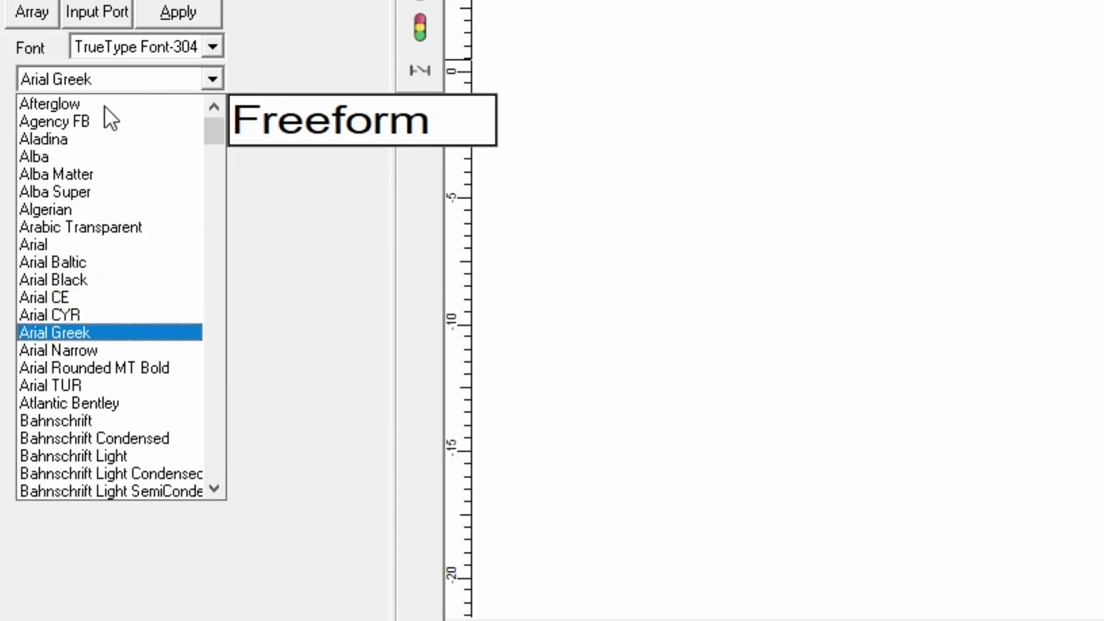
pyautogui.press('Down')
pyautogui.press('Down')
pyautogui.press('Down')
pyautogui.press('Down')
pyautogui.press('Down')
pyautogui.press('Down')
pyautogui.press('Down')
pyautogui.press('Down')
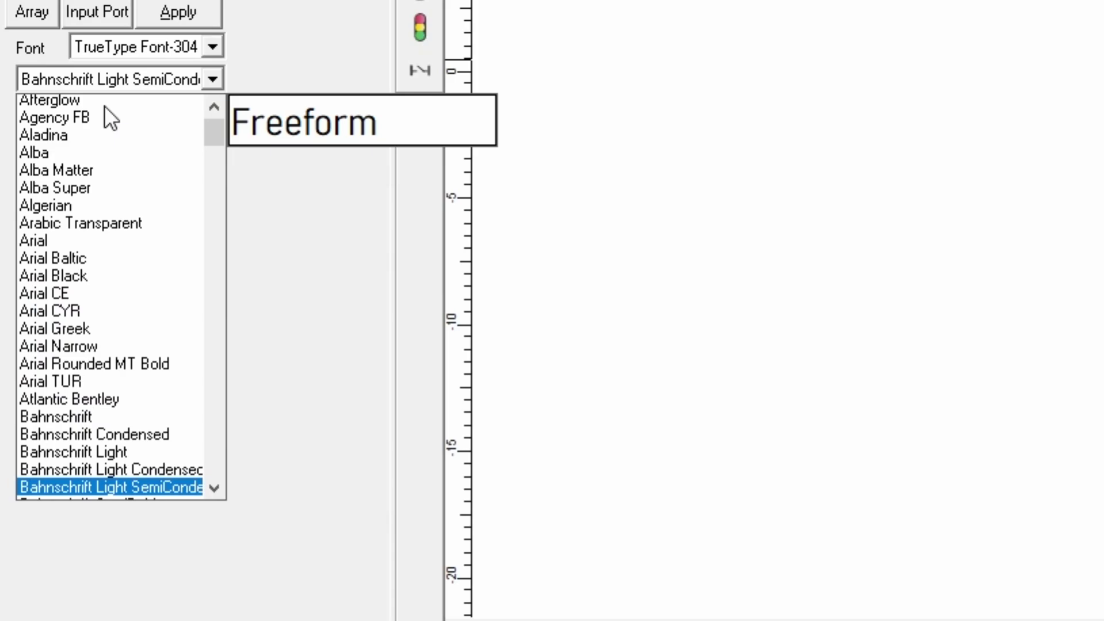
# - Preview fonts past Californian FB and Calisto MT, then set Lucida Calligraphy
pyautogui.press('Down')
pyautogui.press('Down')
pyautogui.press('Down')
pyautogui.press('Down')
pyautogui.press('Down')
pyautogui.press('Down')
pyautogui.press('Down')
pyautogui.press('Down')
pyautogui.press('Down')
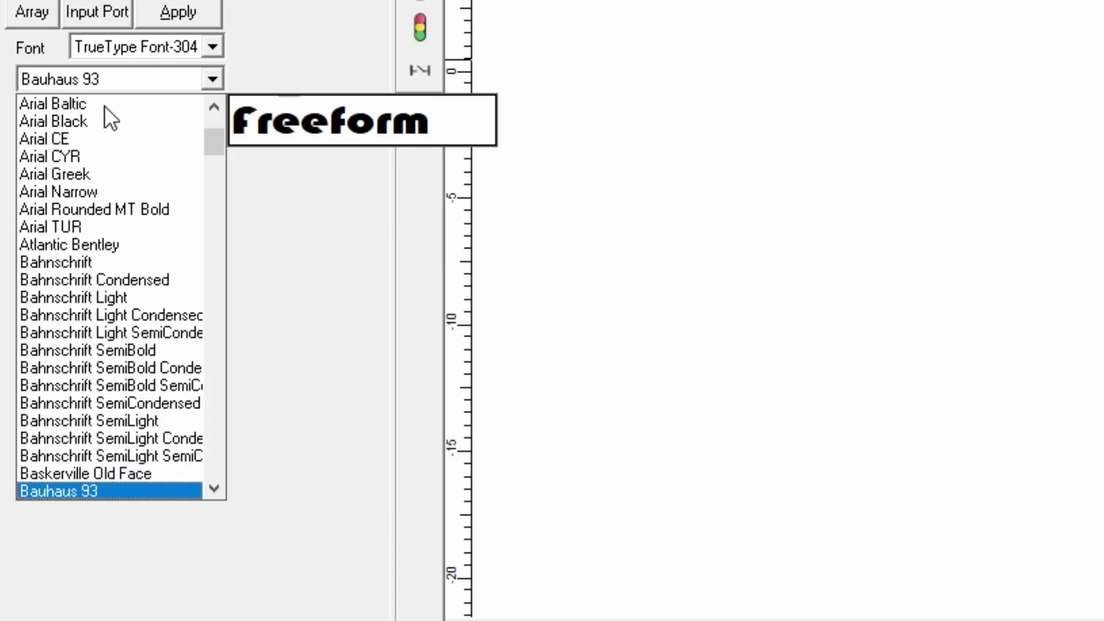
pyautogui.press('Down')
pyautogui.press('Down')
pyautogui.press('Down')
pyautogui.press('Down')
pyautogui.press('Down')
pyautogui.press('Down')
pyautogui.press('Down')
pyautogui.press('Down')
pyautogui.press('Down')
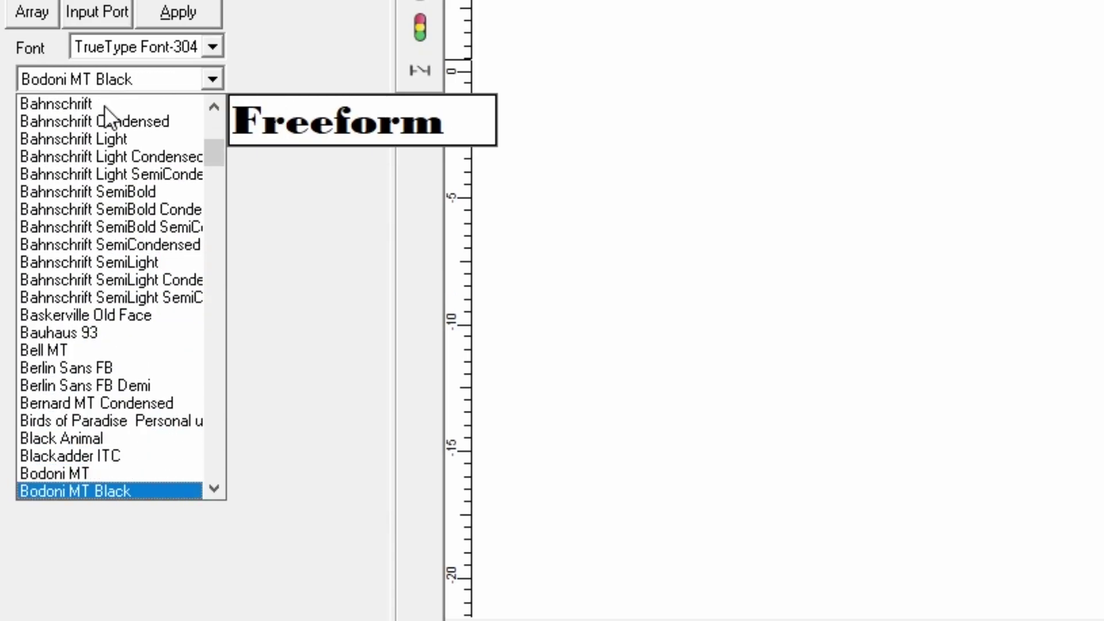
pyautogui.press('Down')
pyautogui.press('Down')
pyautogui.press('Down')
pyautogui.press('Down')
pyautogui.press('Down')
pyautogui.press('Down')
pyautogui.press('Down')
pyautogui.press('Down')
pyautogui.press('Down')
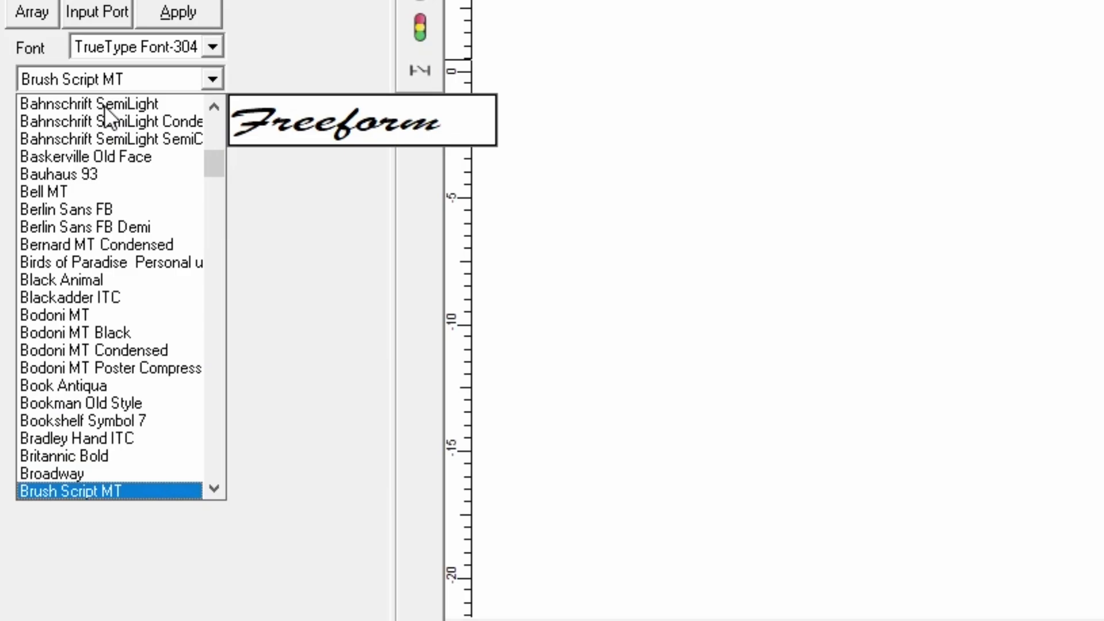
pyautogui.press('Down')
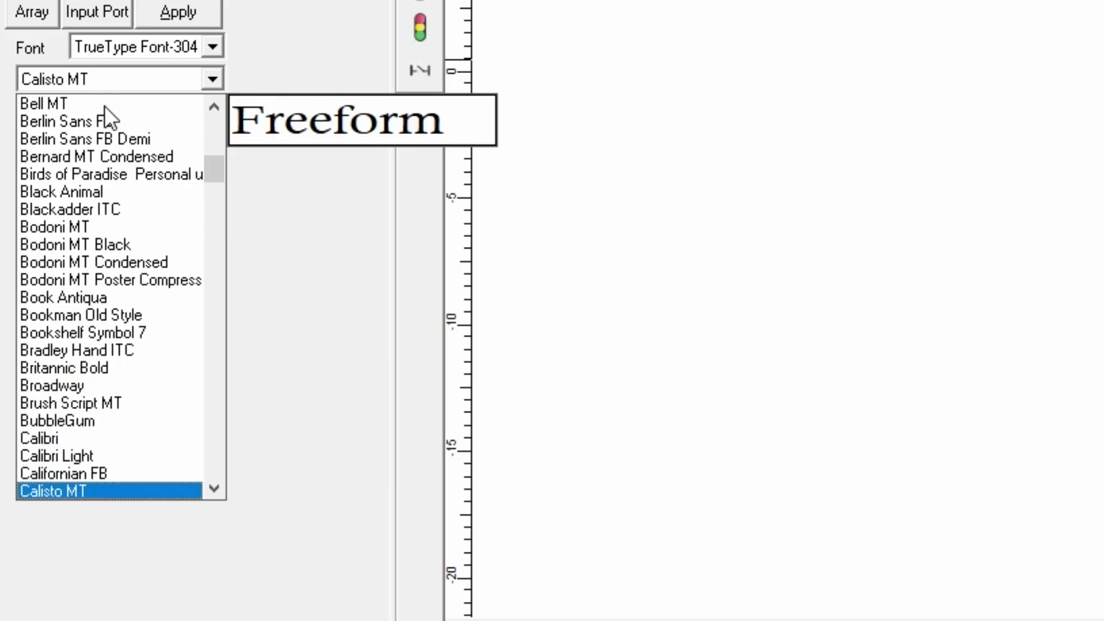
pyautogui.press('l')
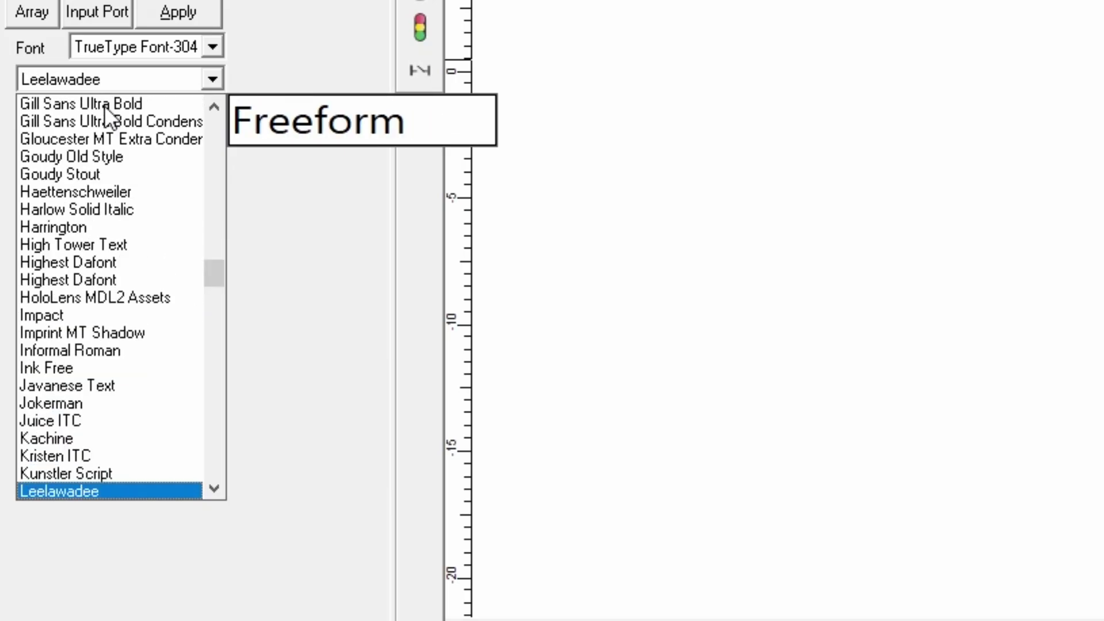
pyautogui.press('Down')
pyautogui.press('Down')
pyautogui.press('Down')
pyautogui.press('Down')
pyautogui.press('Down')
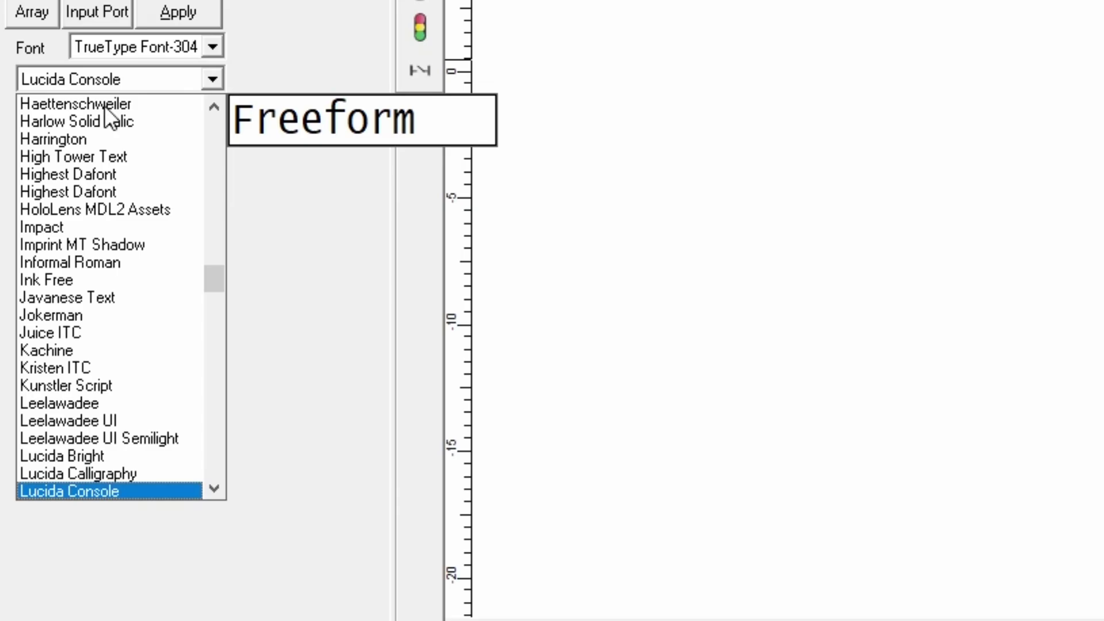
pyautogui.press('Up')
pyautogui.press('Return')
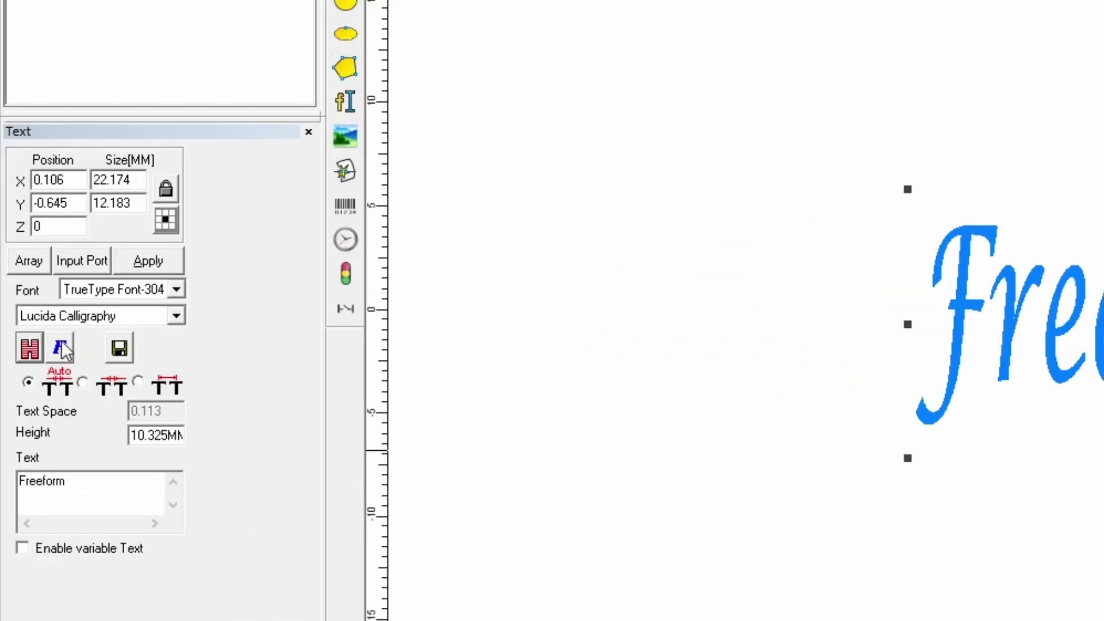
pyautogui.click(31, 329)
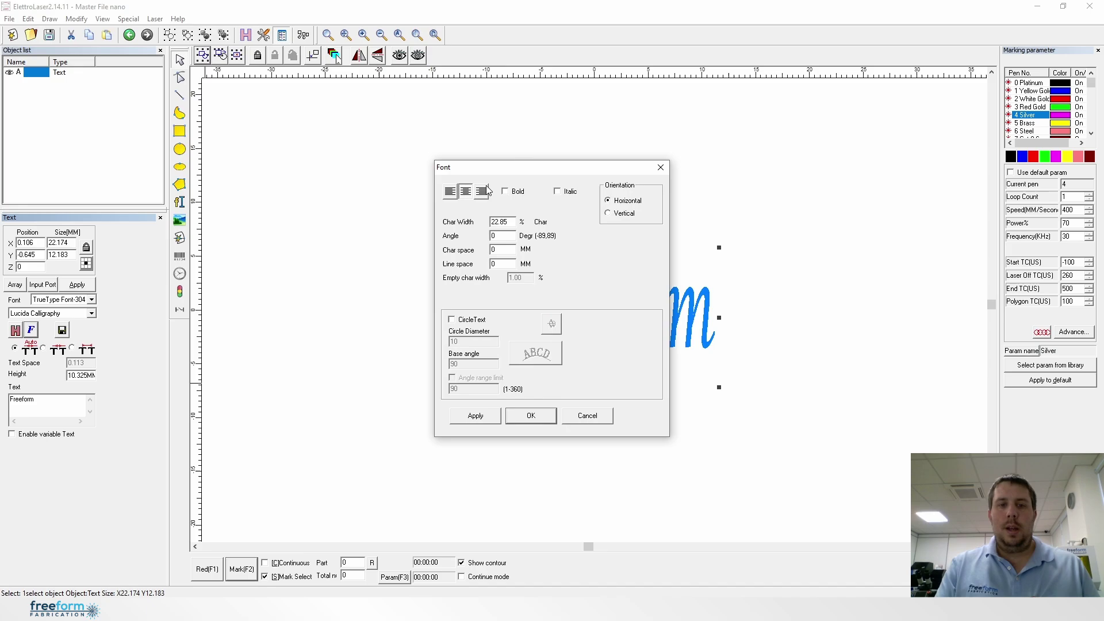
pyautogui.moveTo(498, 173); pyautogui.dragTo(245, 160)
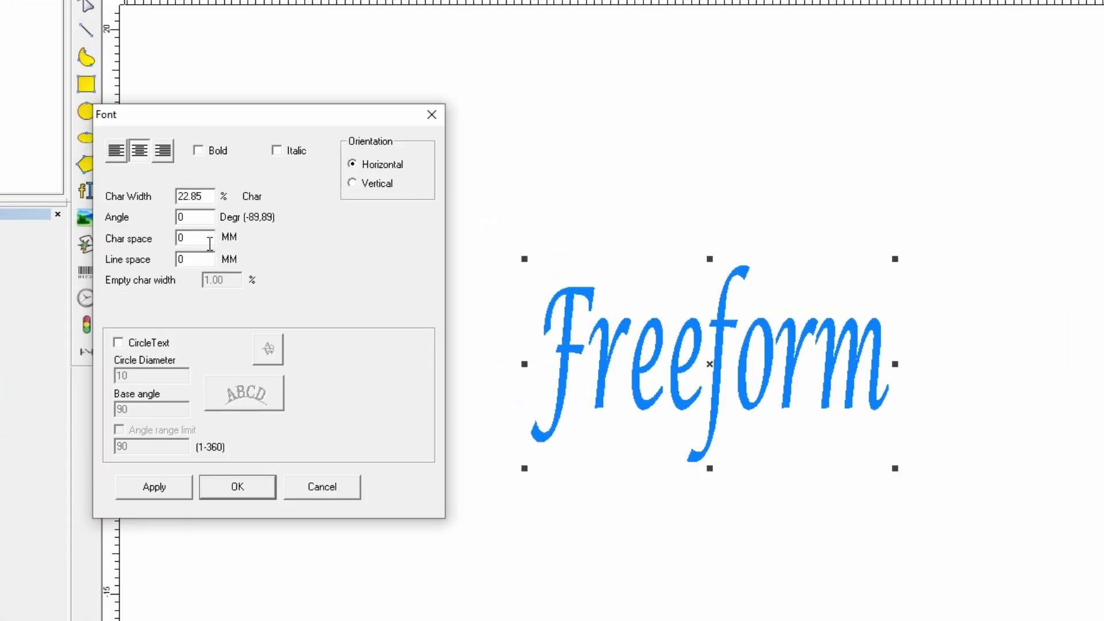
pyautogui.moveTo(210, 244); pyautogui.dragTo(142, 246)
pyautogui.write('0')
pyautogui.click(167, 488)
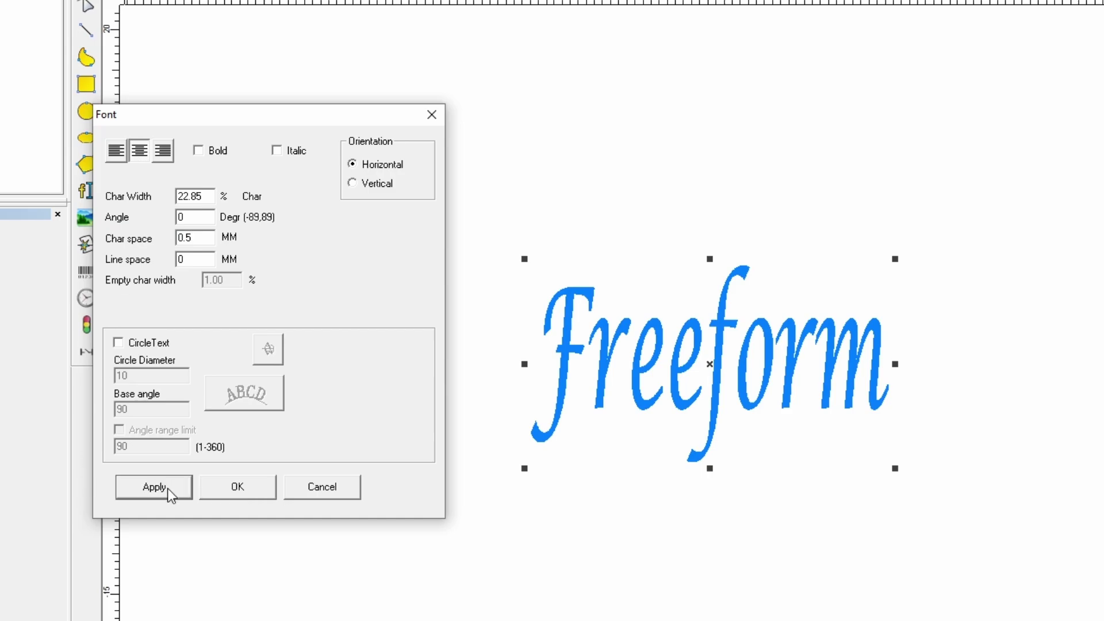
pyautogui.click(167, 488)
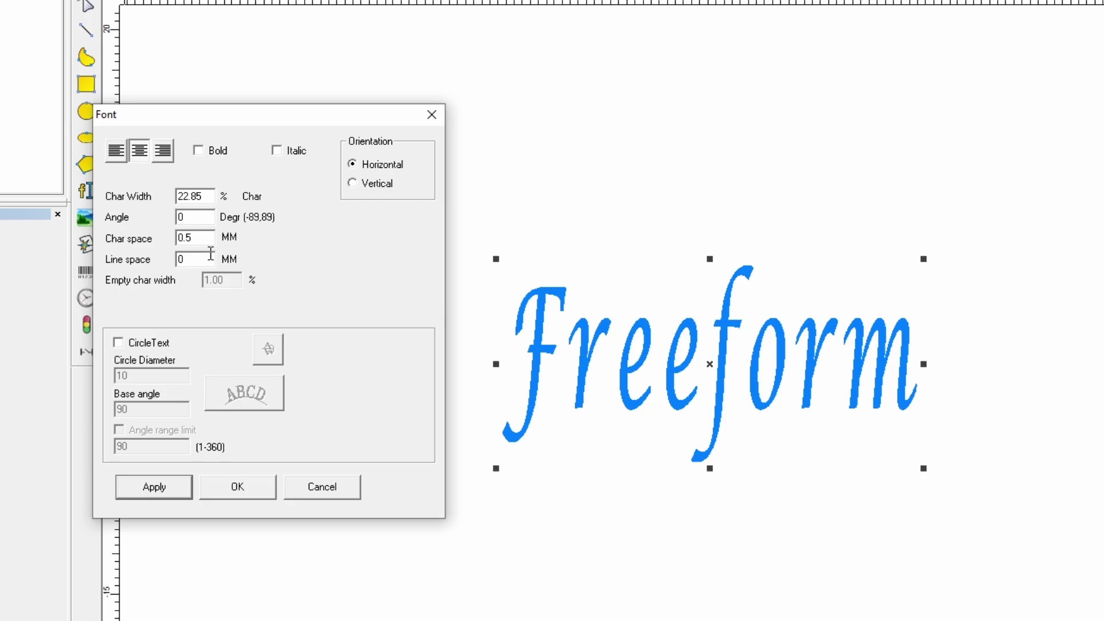
pyautogui.moveTo(208, 238); pyautogui.dragTo(139, 245)
pyautogui.write('0')
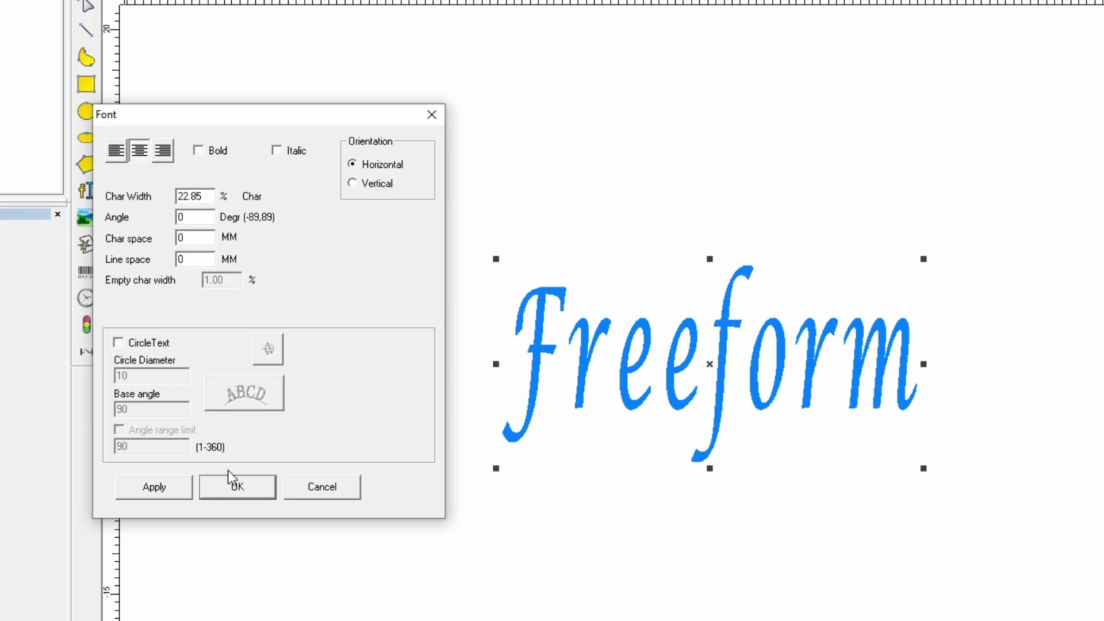
pyautogui.click(175, 492)
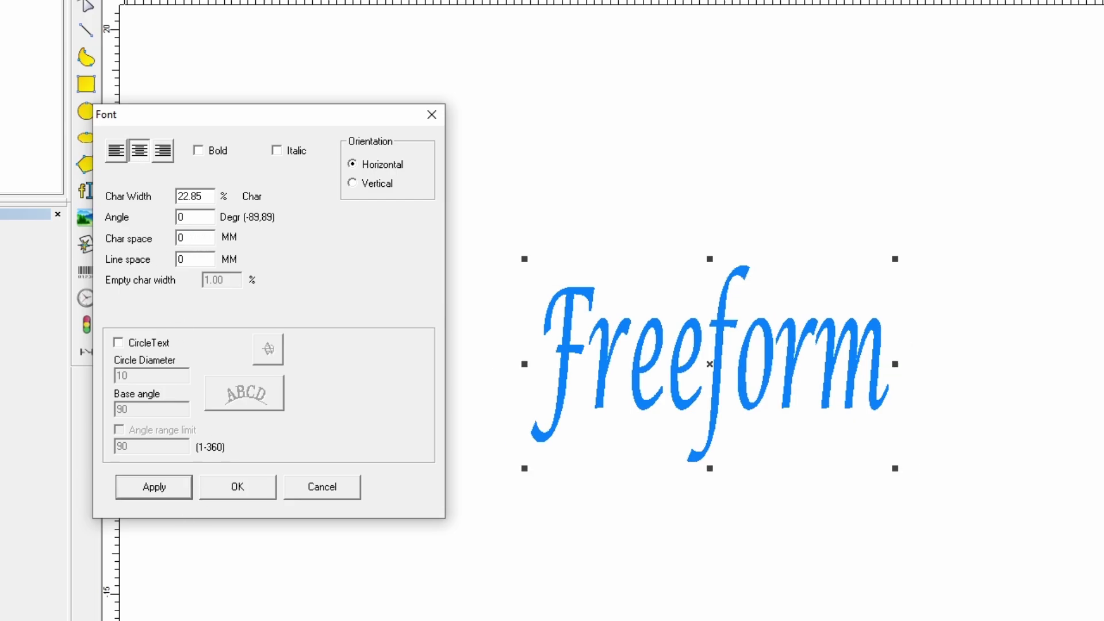
# - Close the Font dialog and add a second line 'Fabrication' beneath 'Freeform'
pyautogui.click(256, 490)
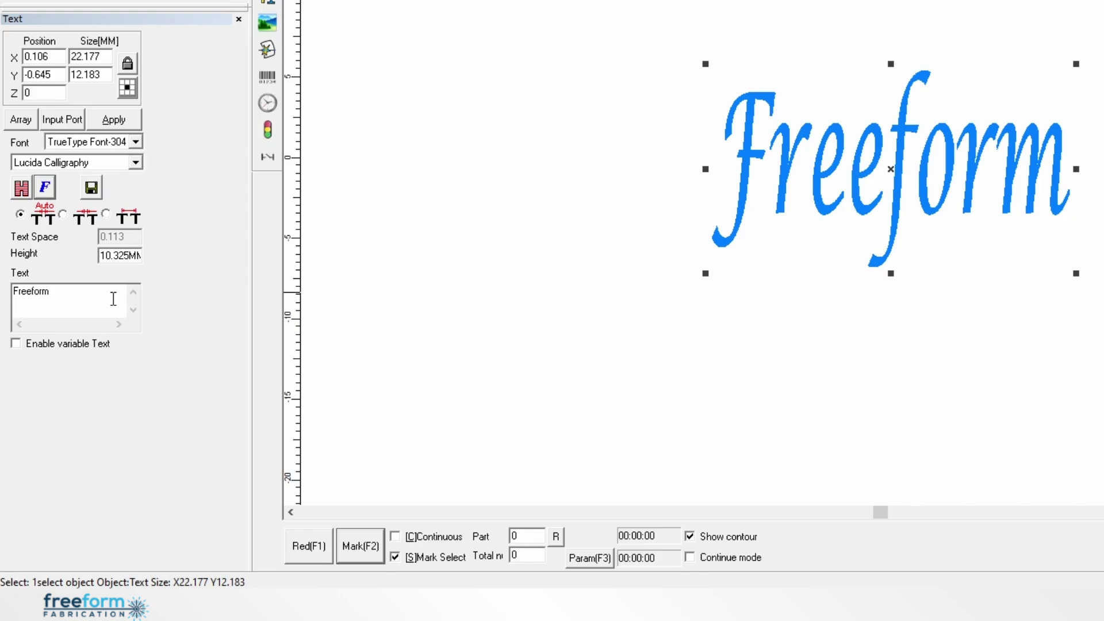
pyautogui.press('Return')
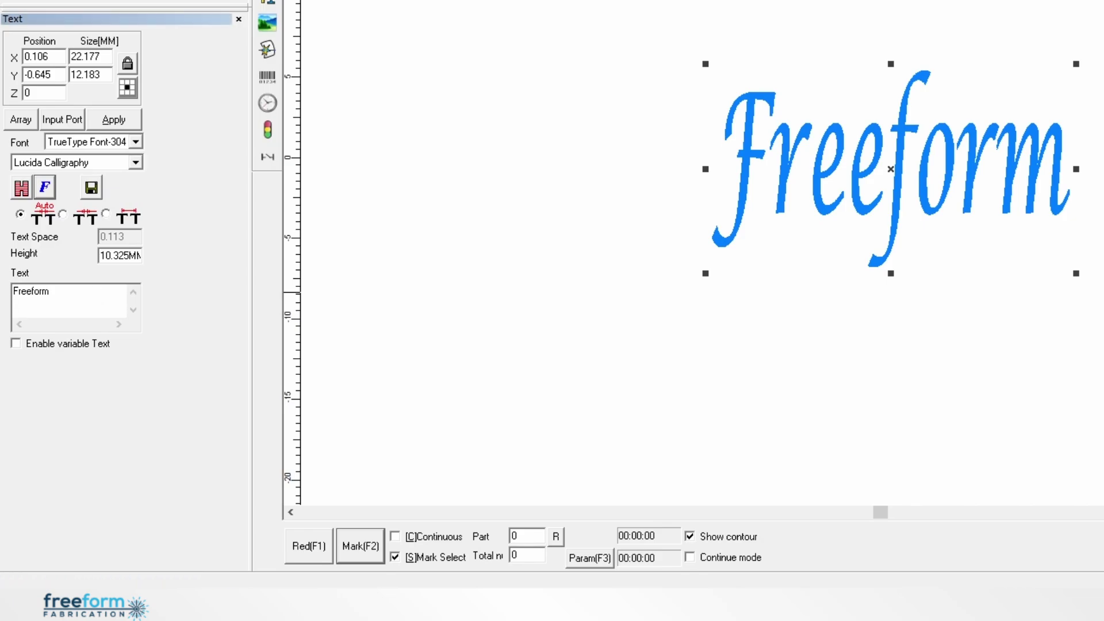
pyautogui.write('Farb')
pyautogui.click(101, 121)
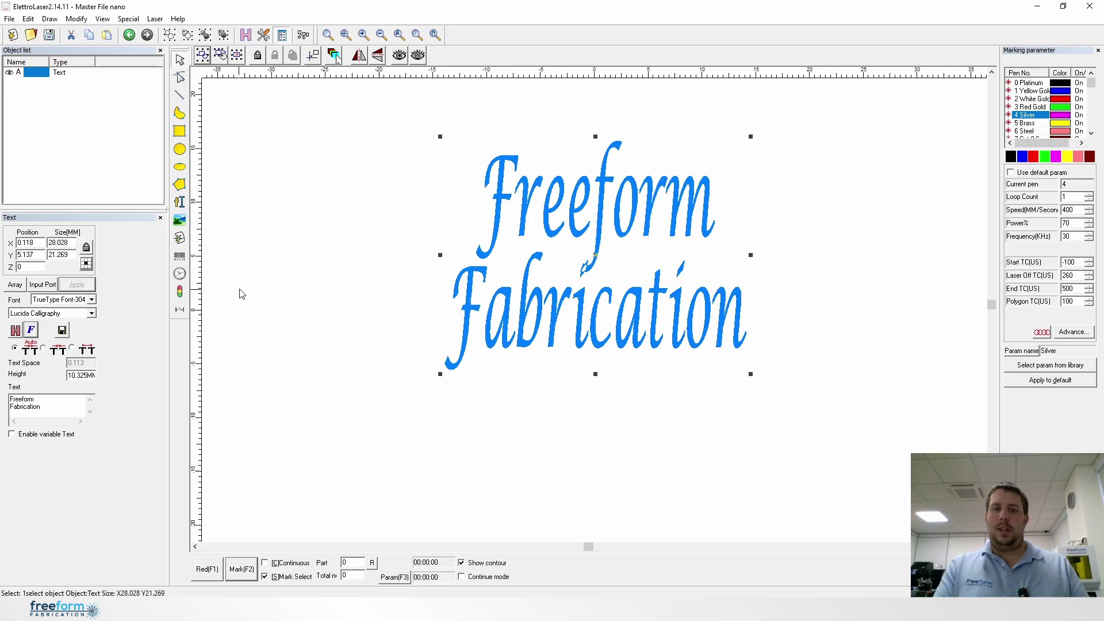
pyautogui.click(30, 335)
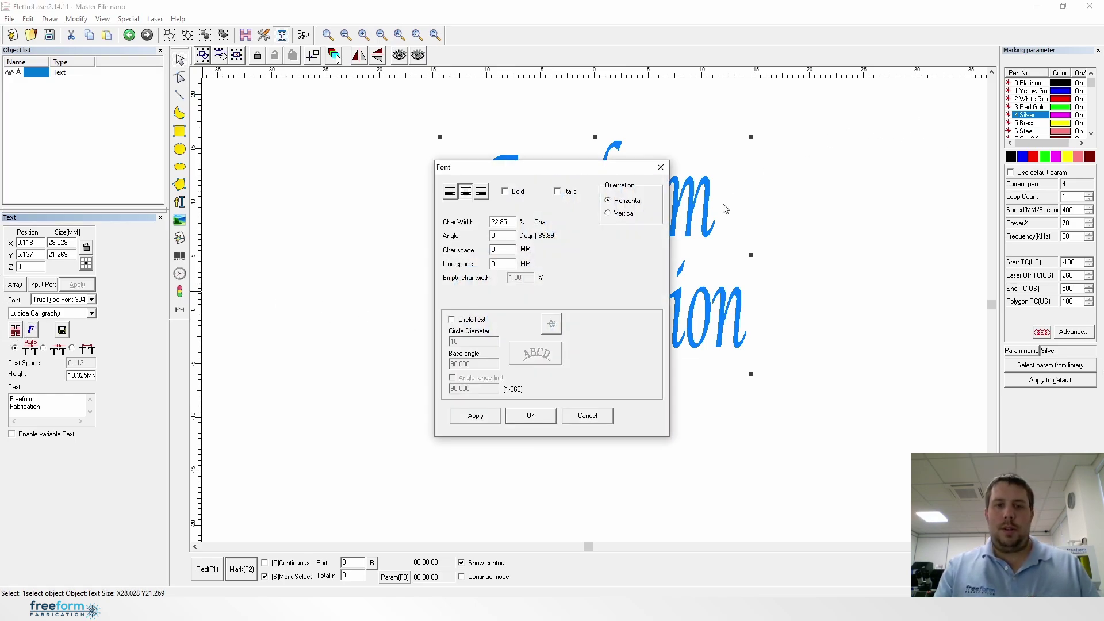
pyautogui.doubleClick(498, 263)
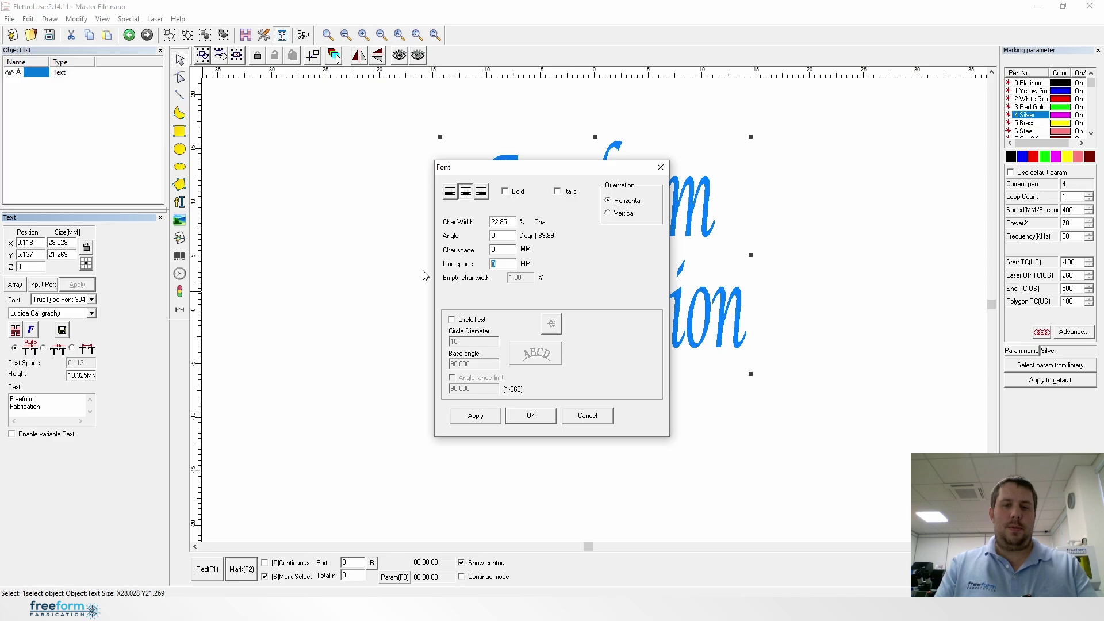
pyautogui.write('1')
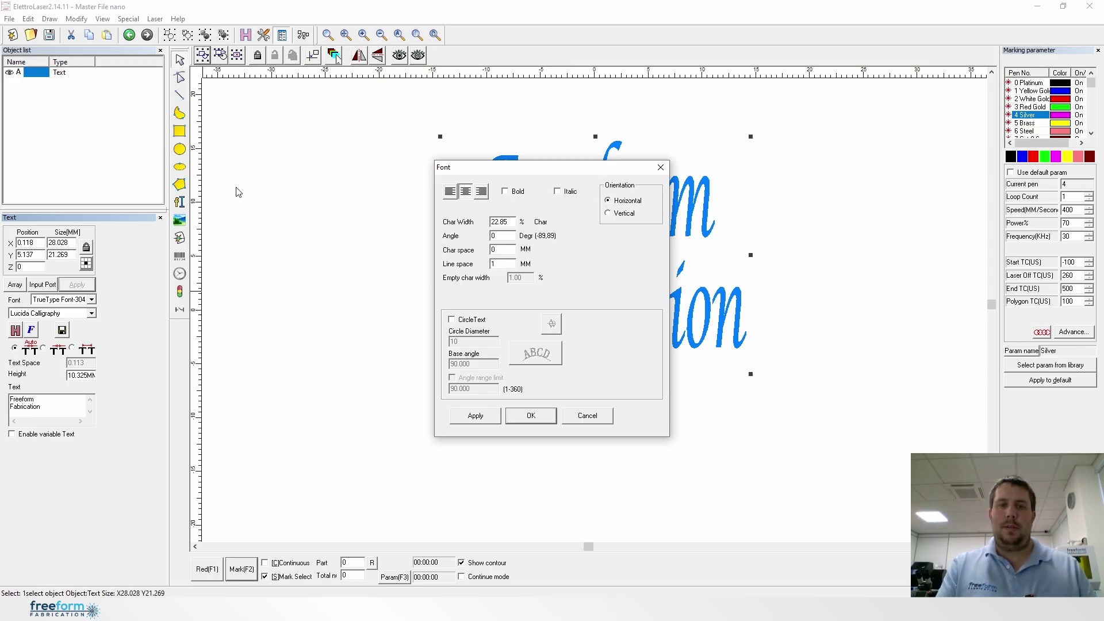
pyautogui.moveTo(528, 166); pyautogui.dragTo(263, 144)
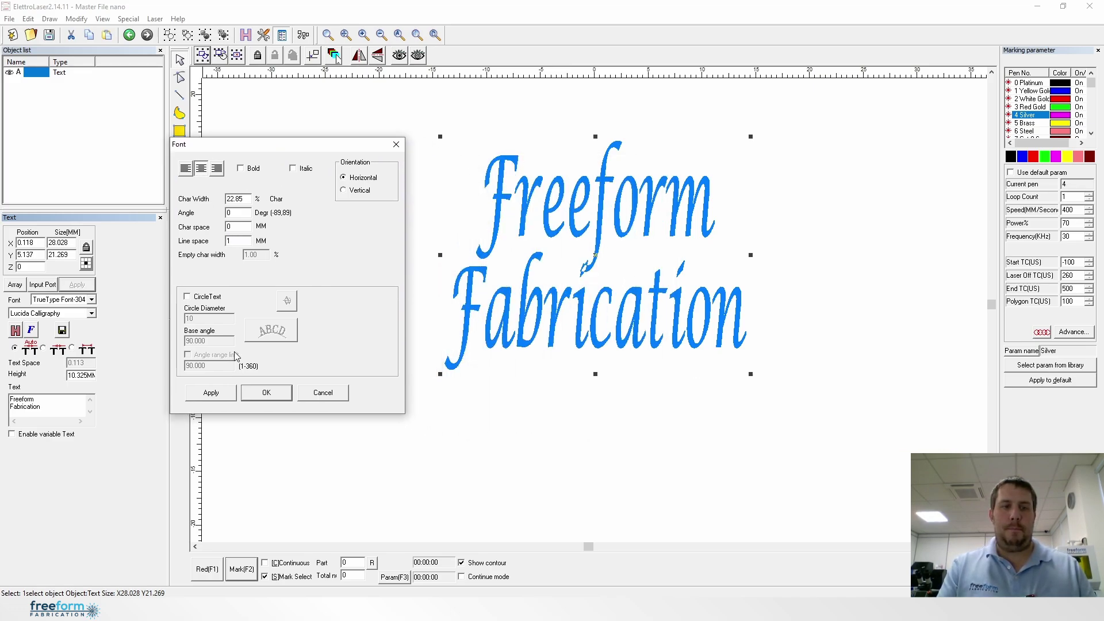
pyautogui.click(224, 394)
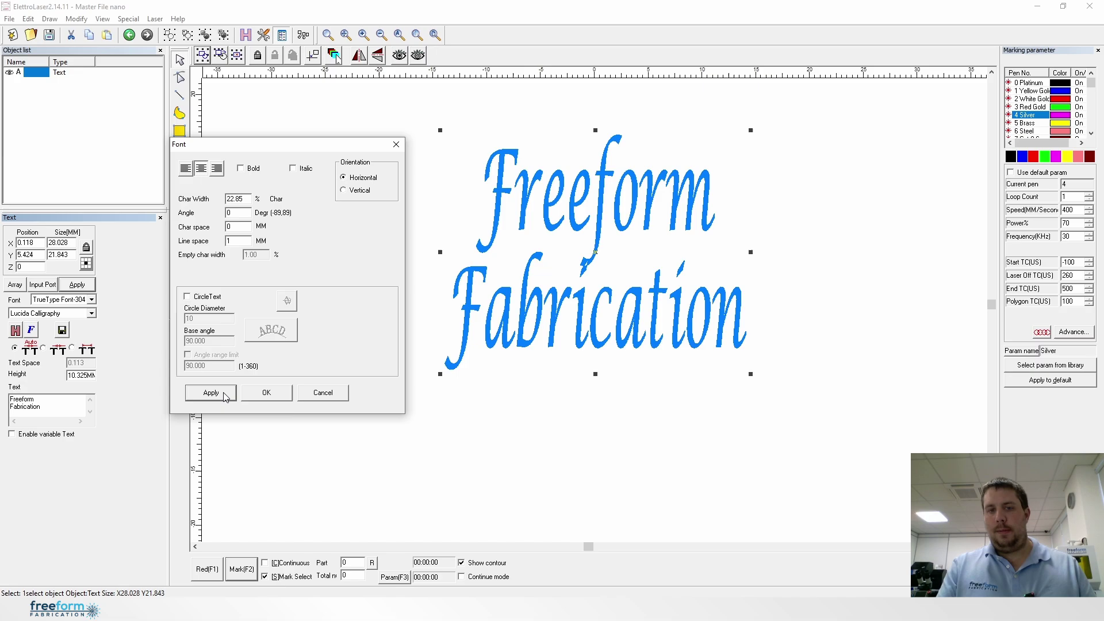
pyautogui.click(239, 240)
pyautogui.write('0')
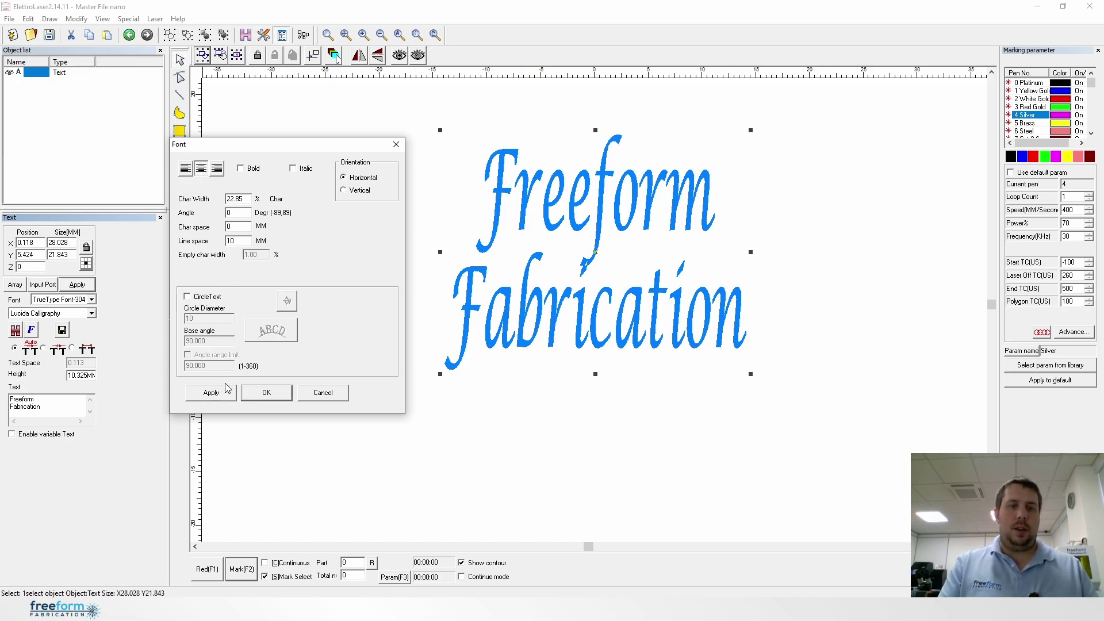
pyautogui.click(225, 394)
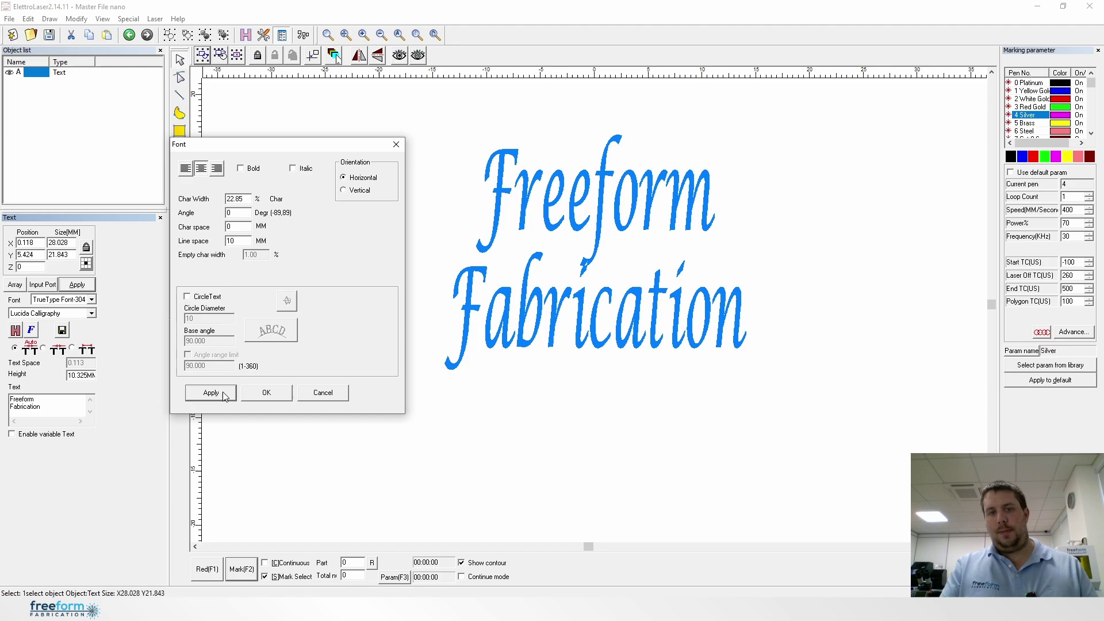
pyautogui.click(231, 240)
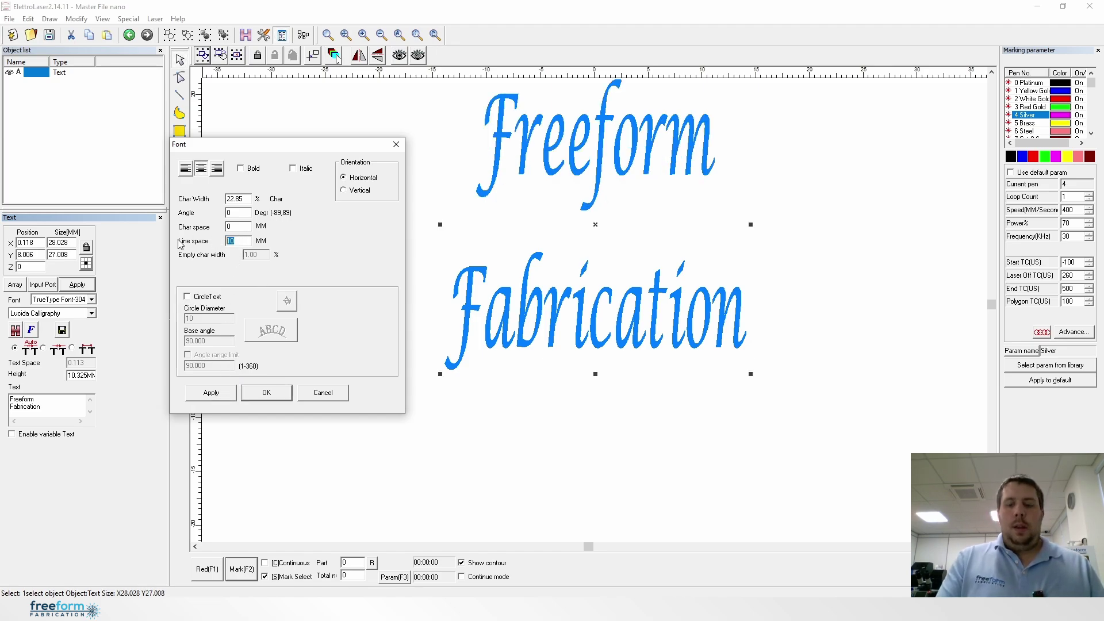
pyautogui.press('BackSpace')
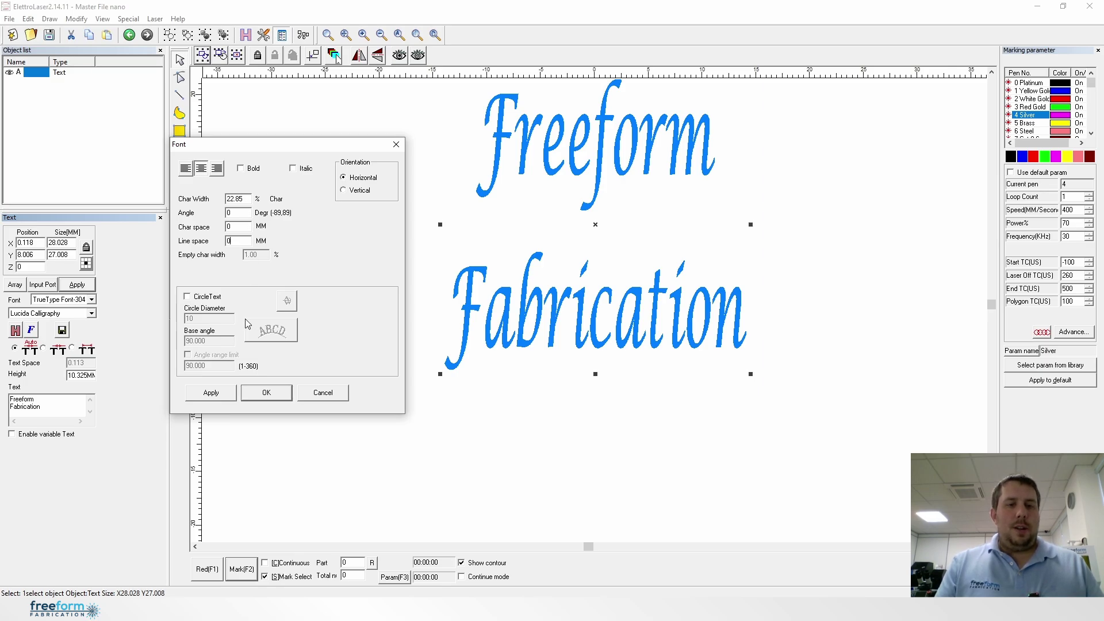
pyautogui.click(266, 394)
# - Delete 'Fabrication' from the second line and apply the text
pyautogui.moveTo(41, 407); pyautogui.dragTo(2, 406)
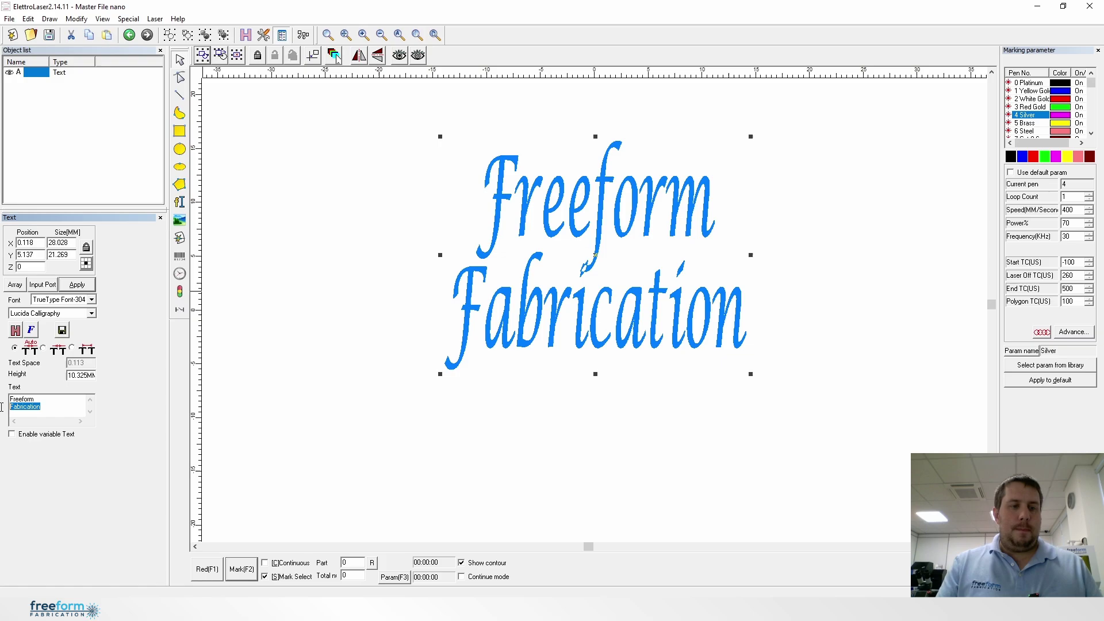
pyautogui.press('BackSpace')
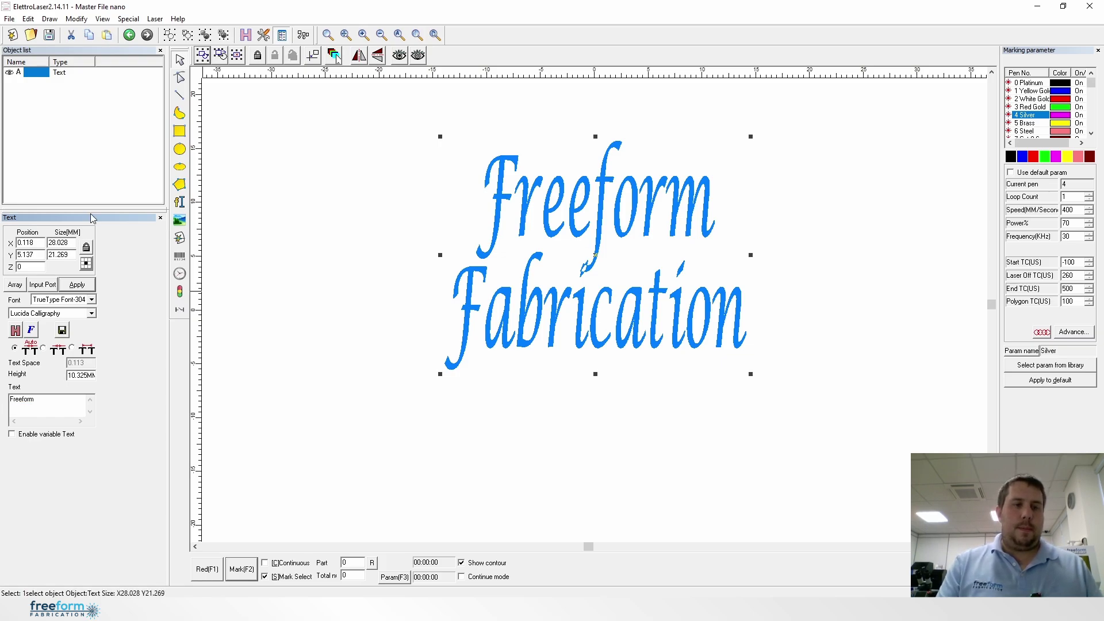
pyautogui.click(86, 285)
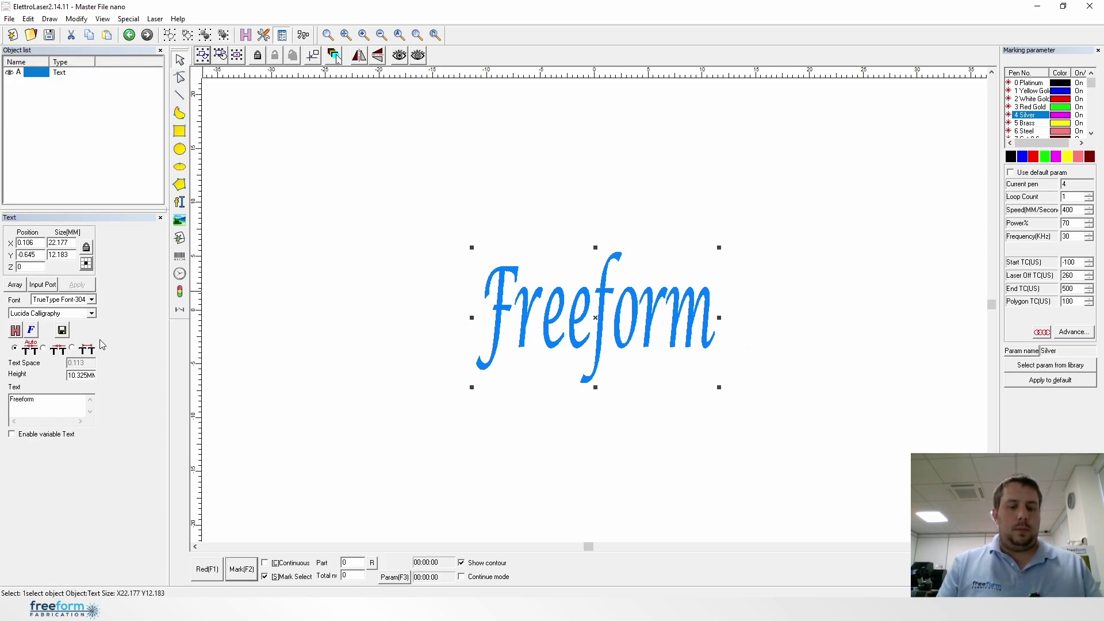
# - Set the font's character width to 40% and apply it
pyautogui.click(31, 329)
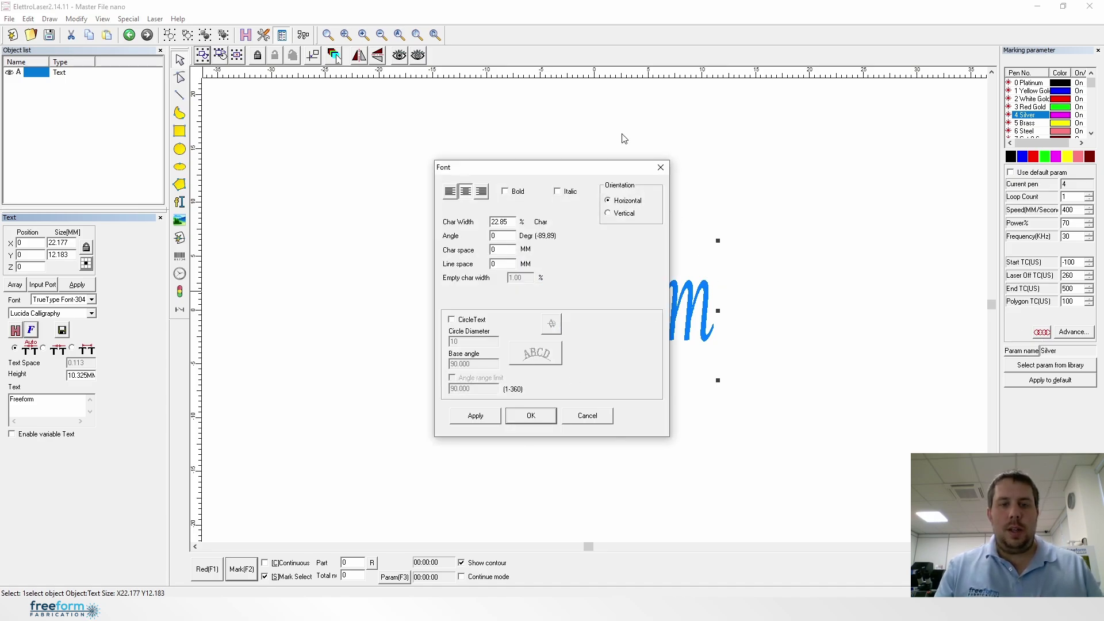
pyautogui.moveTo(571, 174); pyautogui.dragTo(903, 184)
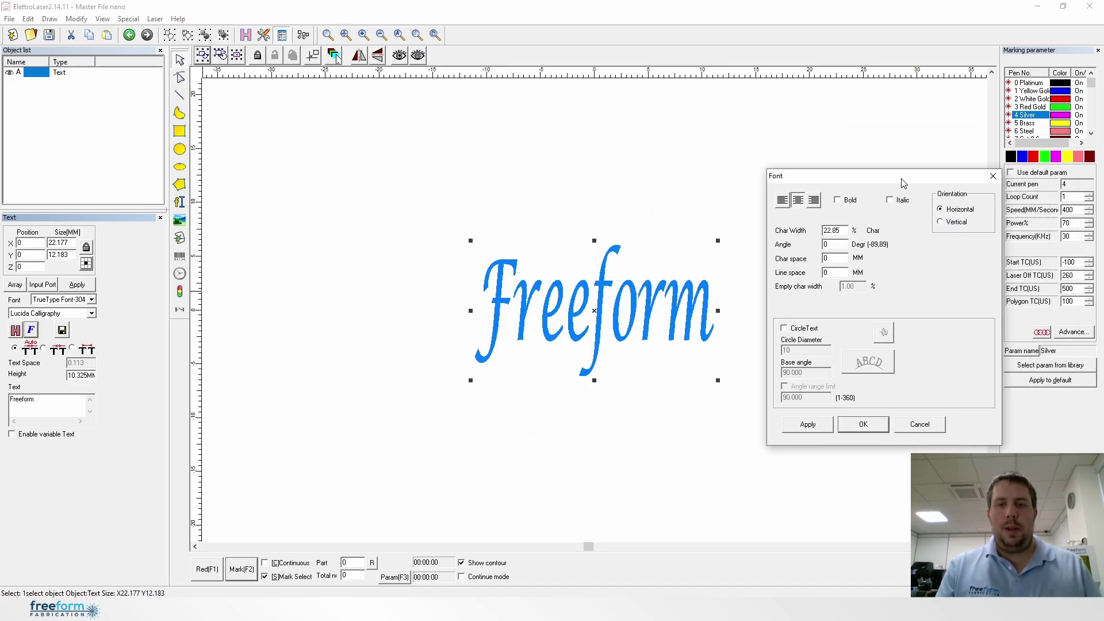
pyautogui.doubleClick(847, 231)
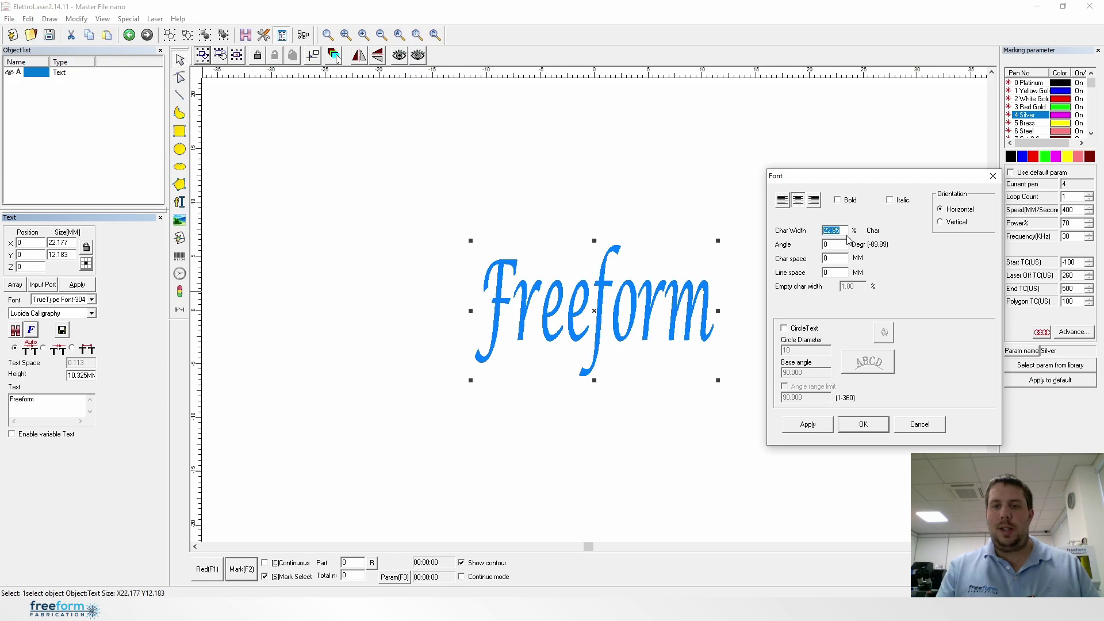
pyautogui.write('40')
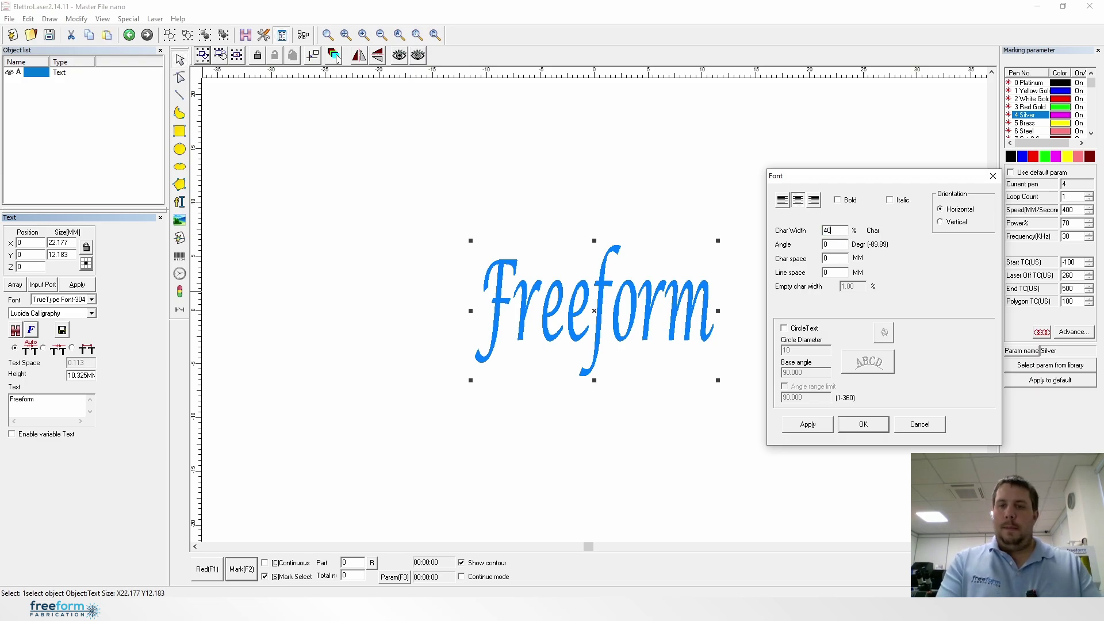
pyautogui.click(808, 425)
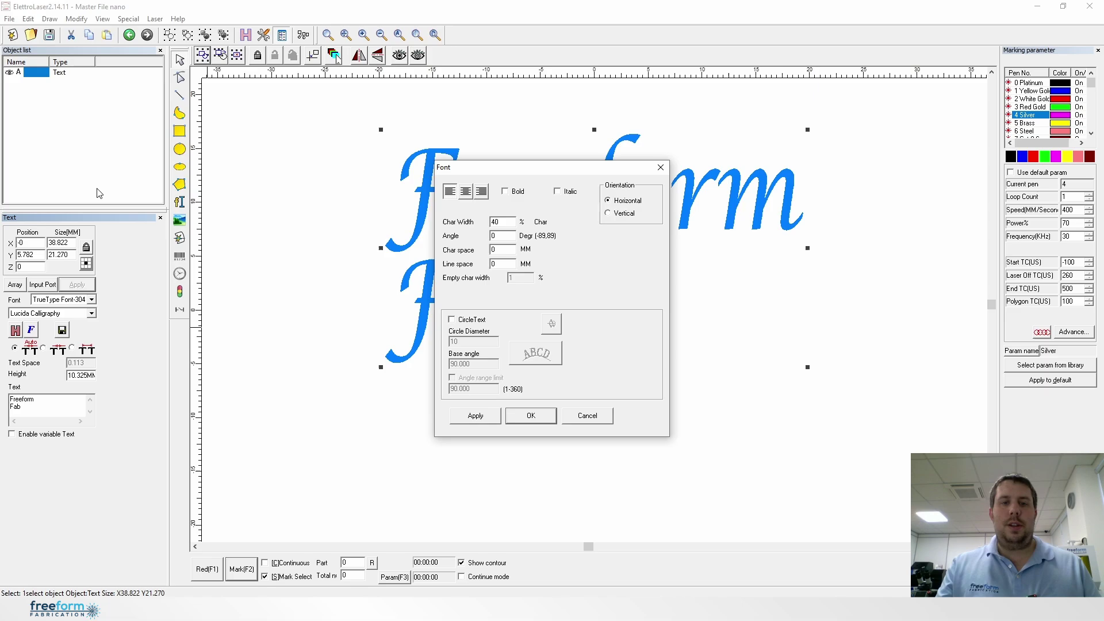
# - After trying centre alignment, right-align Freeform / Fab, close font settings and zoom out
pyautogui.moveTo(583, 173); pyautogui.dragTo(226, 178)
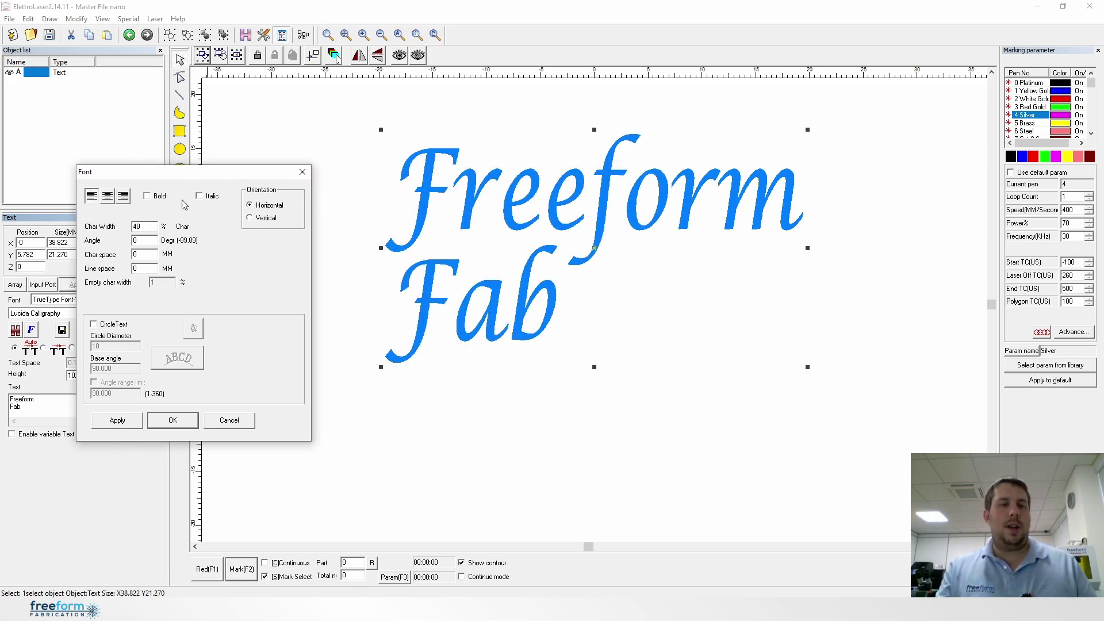
pyautogui.click(107, 197)
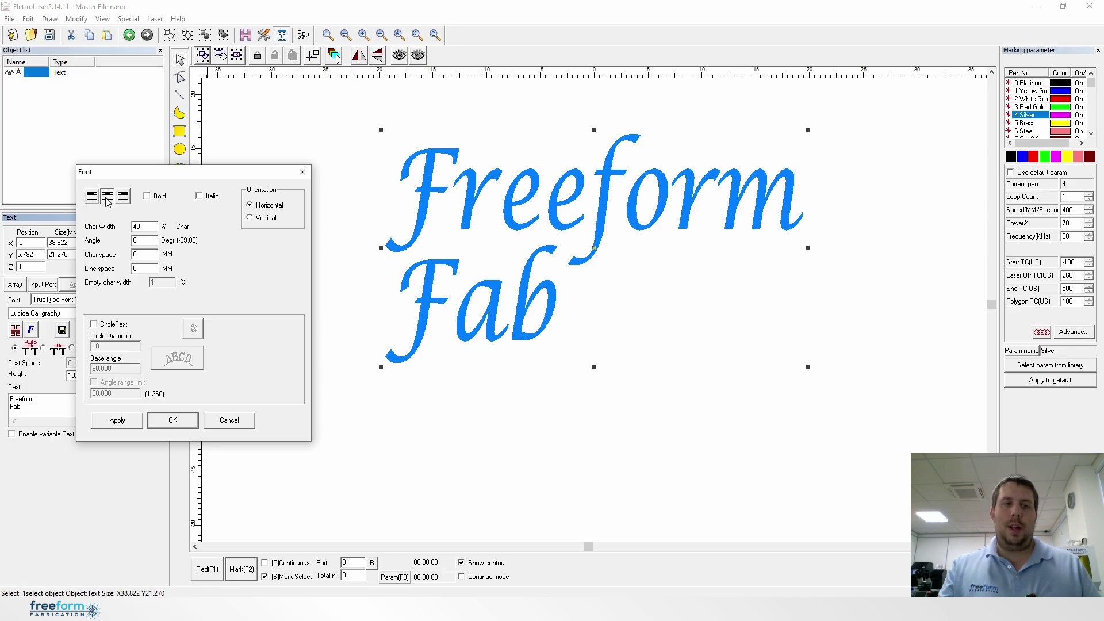
pyautogui.click(117, 420)
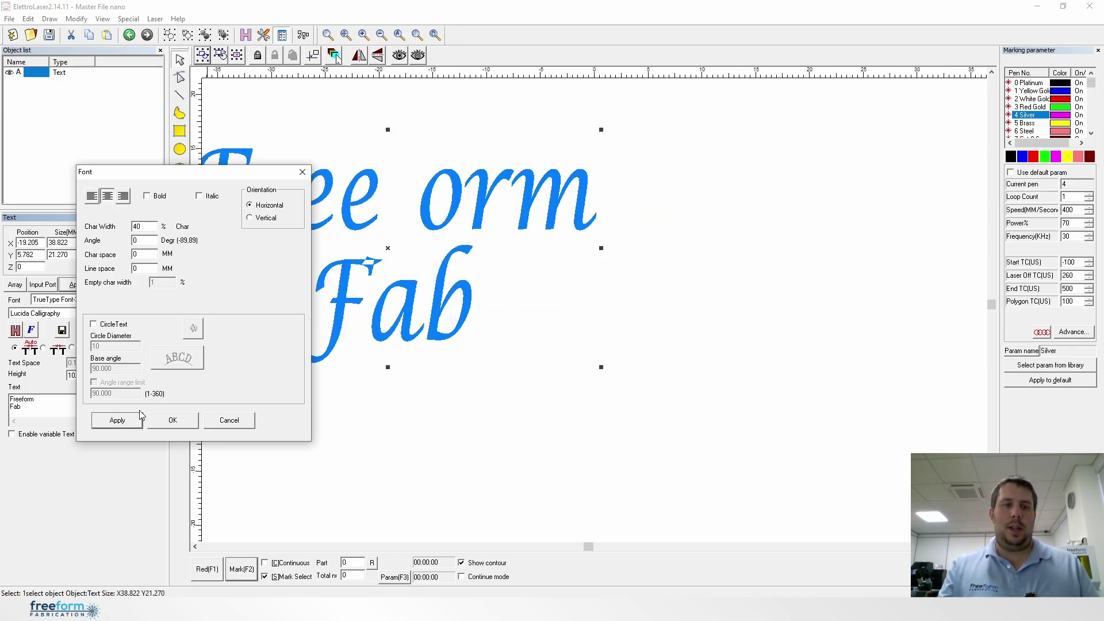
pyautogui.click(123, 196)
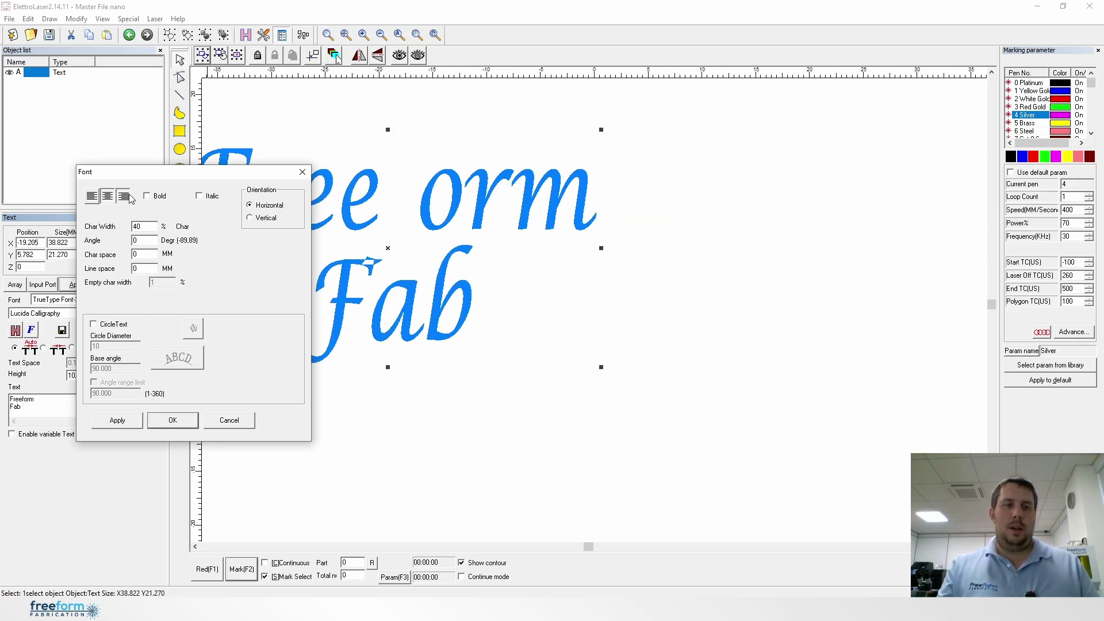
pyautogui.click(117, 421)
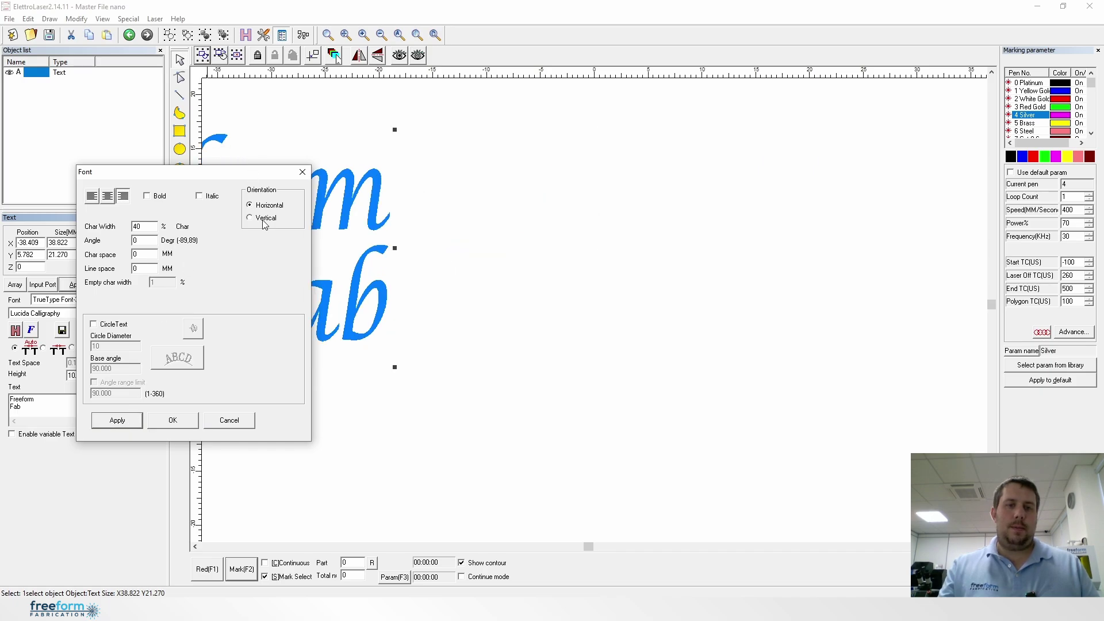
pyautogui.moveTo(255, 168); pyautogui.dragTo(867, 98)
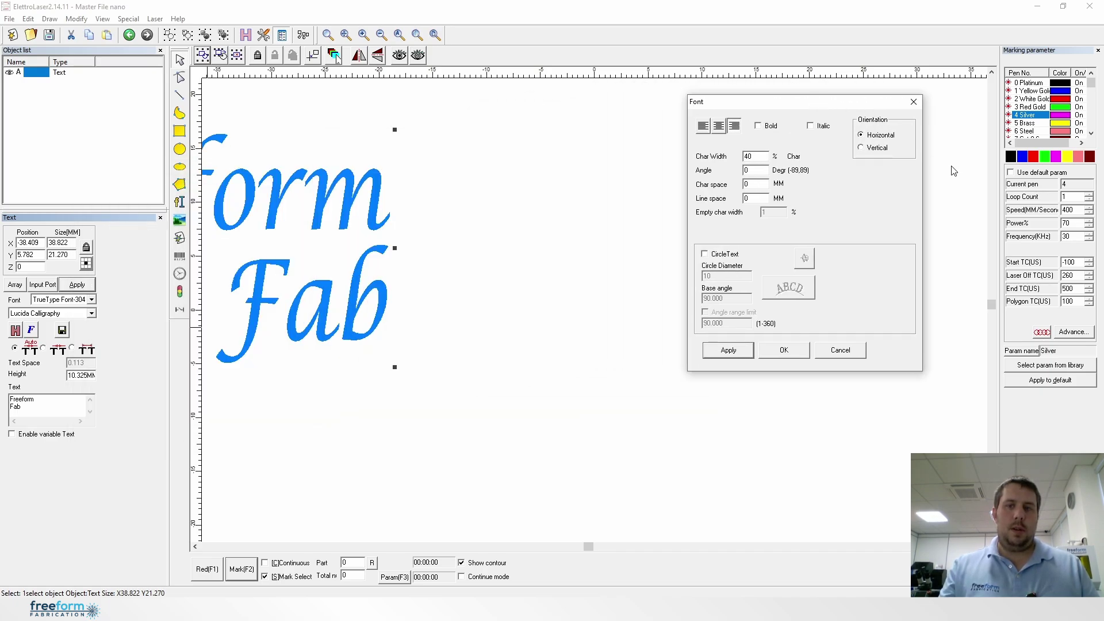
pyautogui.click(785, 352)
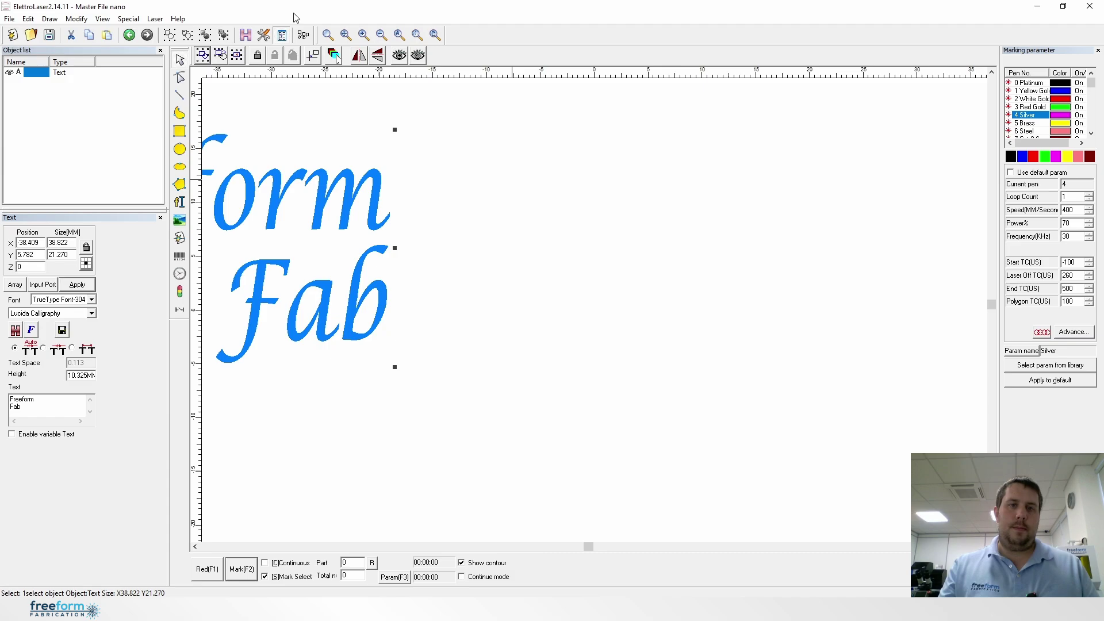
pyautogui.click(380, 37)
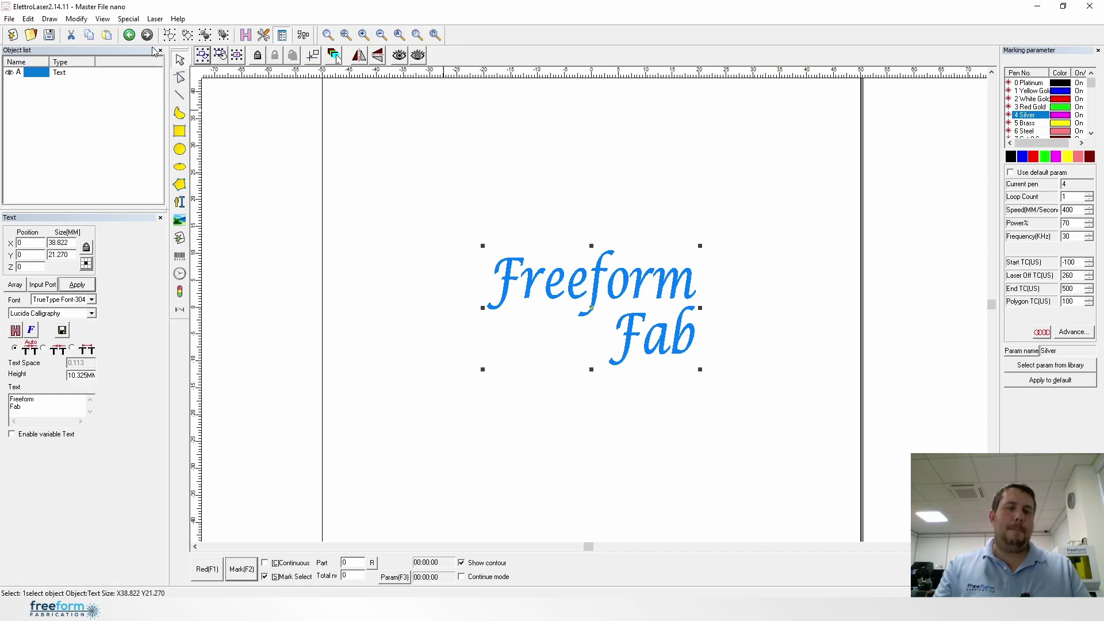
# - Try vertical text orientation, then close the Font dialog without keeping it
pyautogui.click(31, 329)
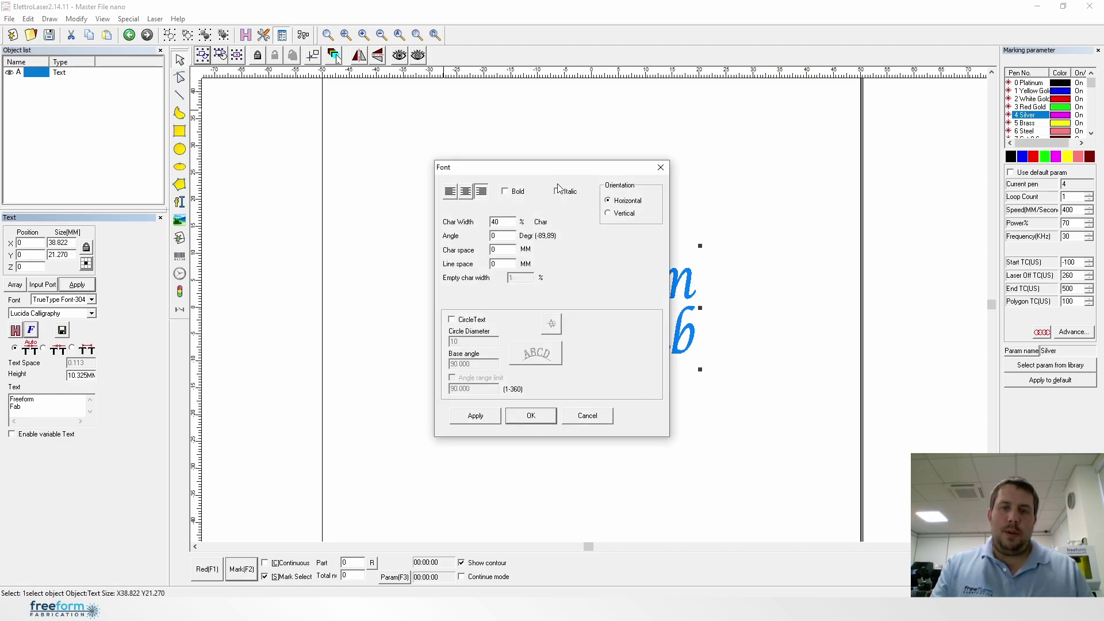
pyautogui.moveTo(581, 169); pyautogui.dragTo(324, 181)
pyautogui.click(372, 222)
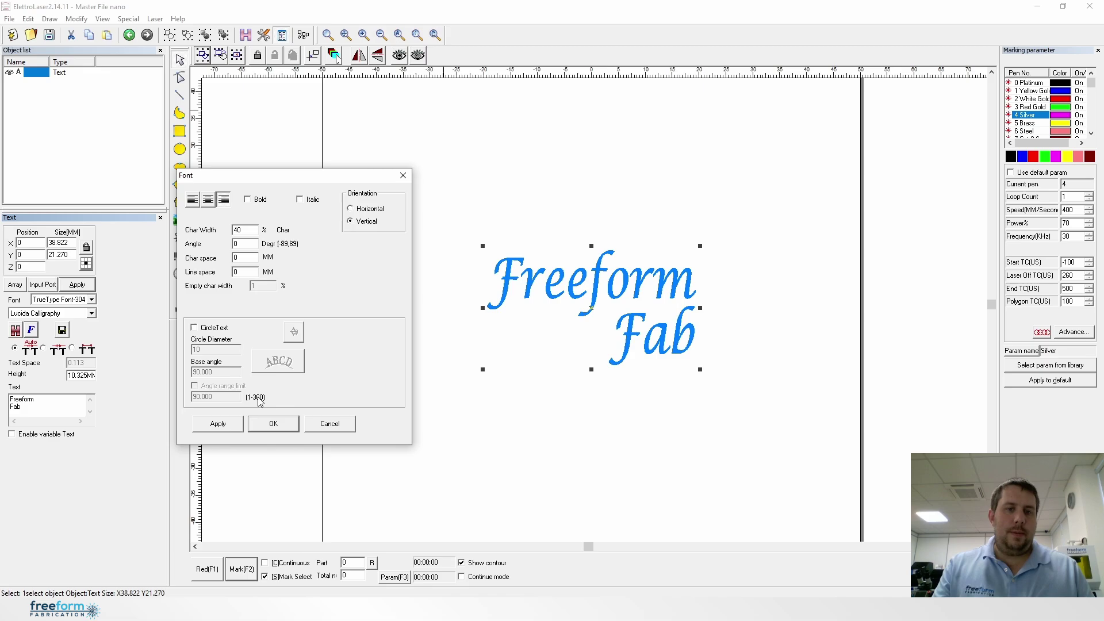
pyautogui.click(219, 424)
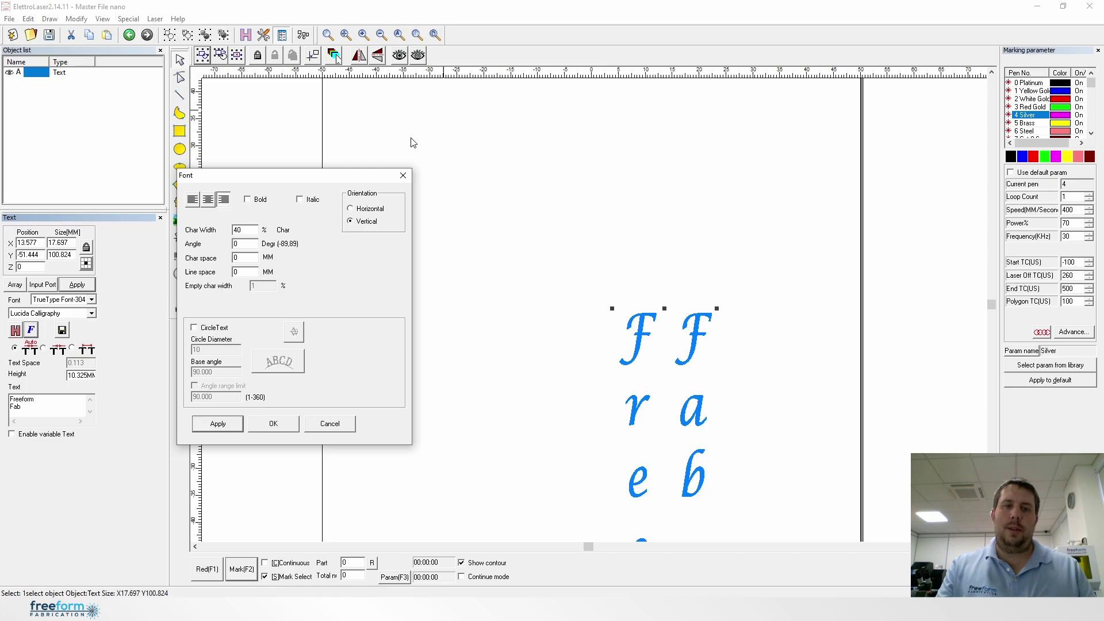
pyautogui.click(402, 177)
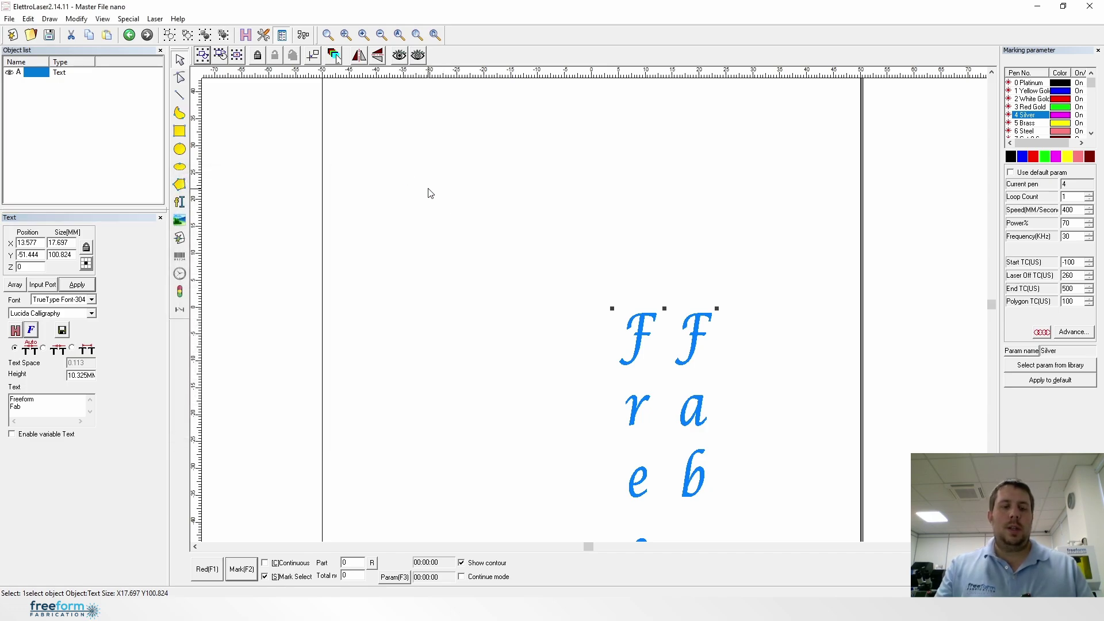
# - Reselect the Freeform Fab text and reopen its font settings
pyautogui.click(484, 229)
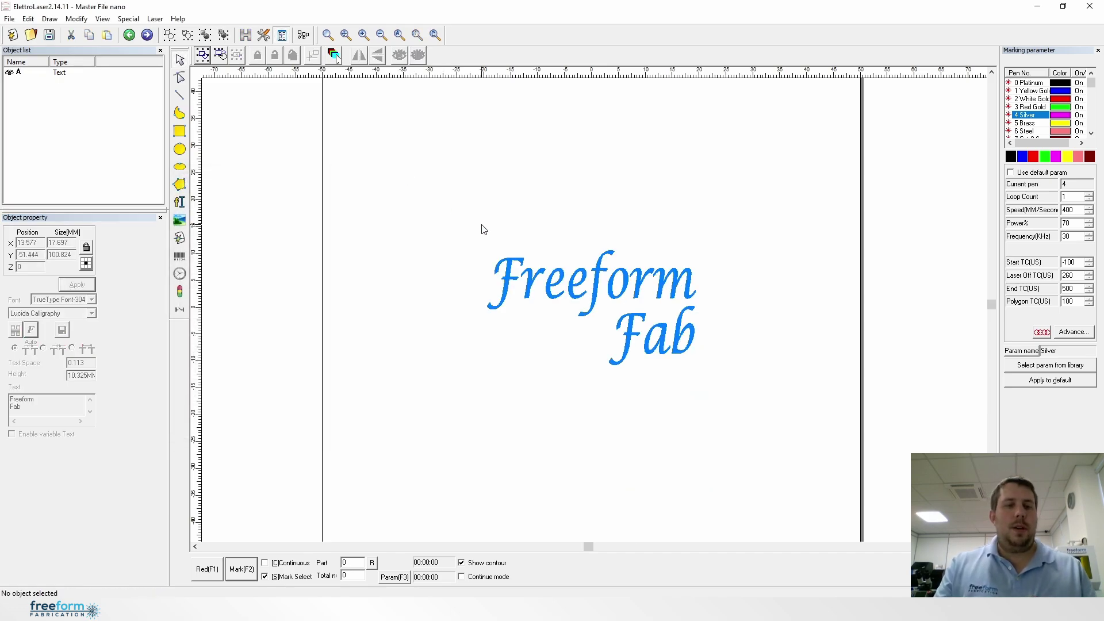
pyautogui.click(578, 281)
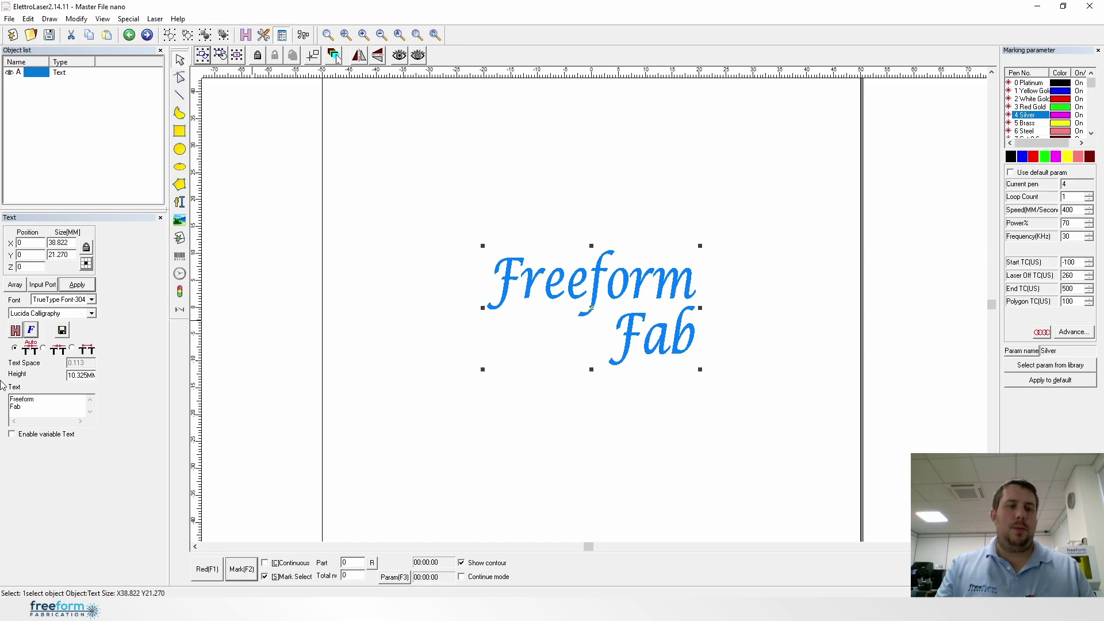
pyautogui.click(31, 329)
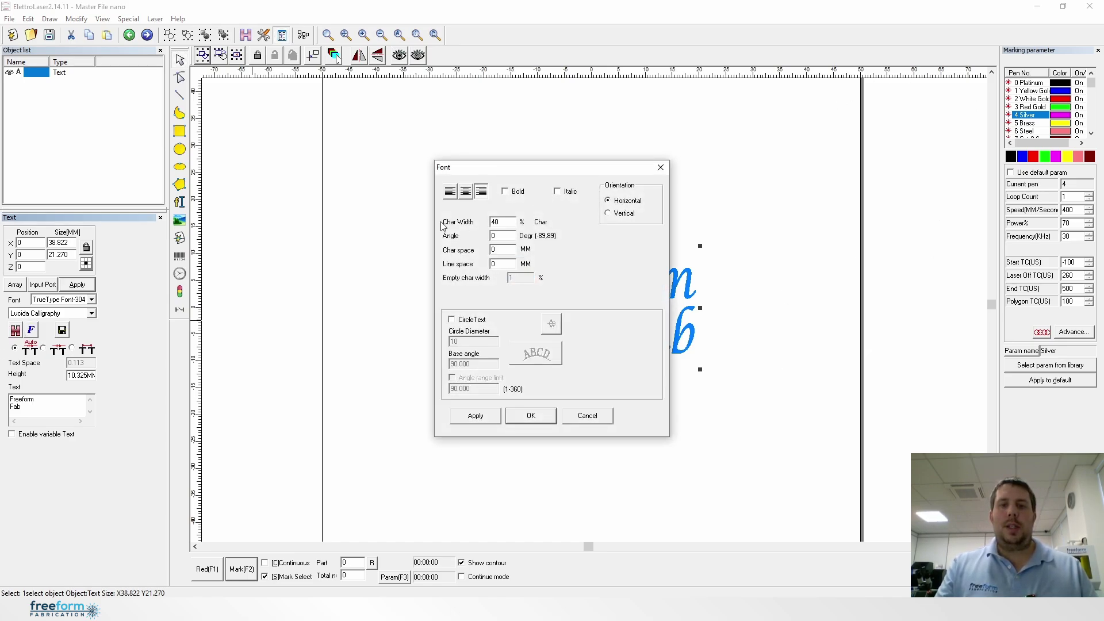
# - Centre-align the Freeform and Fab lines and close the font settings
pyautogui.click(466, 194)
pyautogui.click(493, 415)
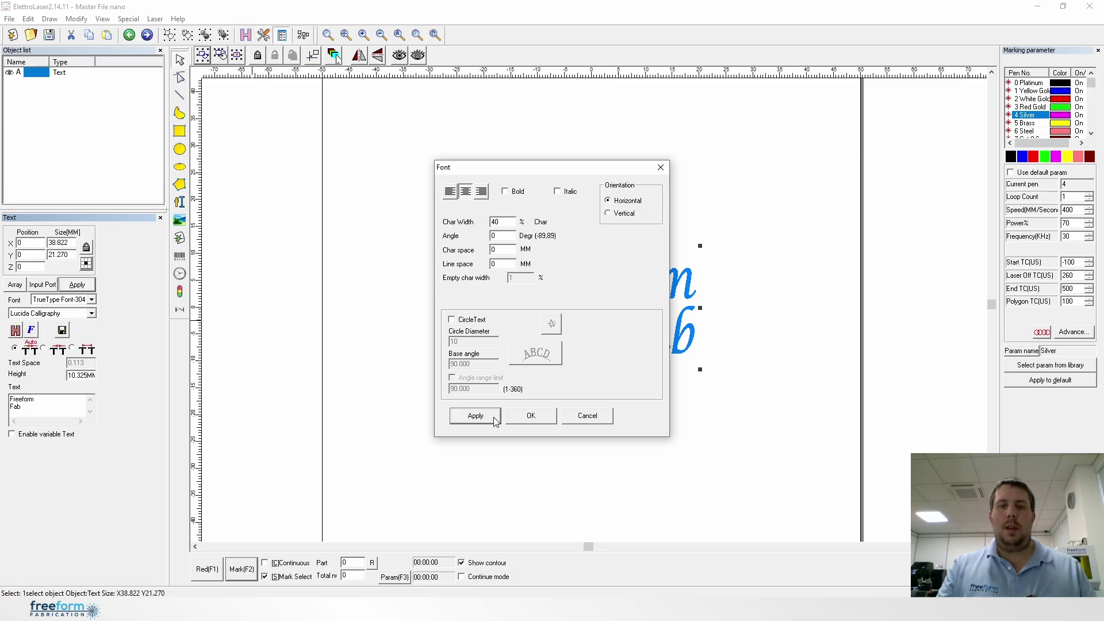
pyautogui.moveTo(583, 174); pyautogui.dragTo(266, 151)
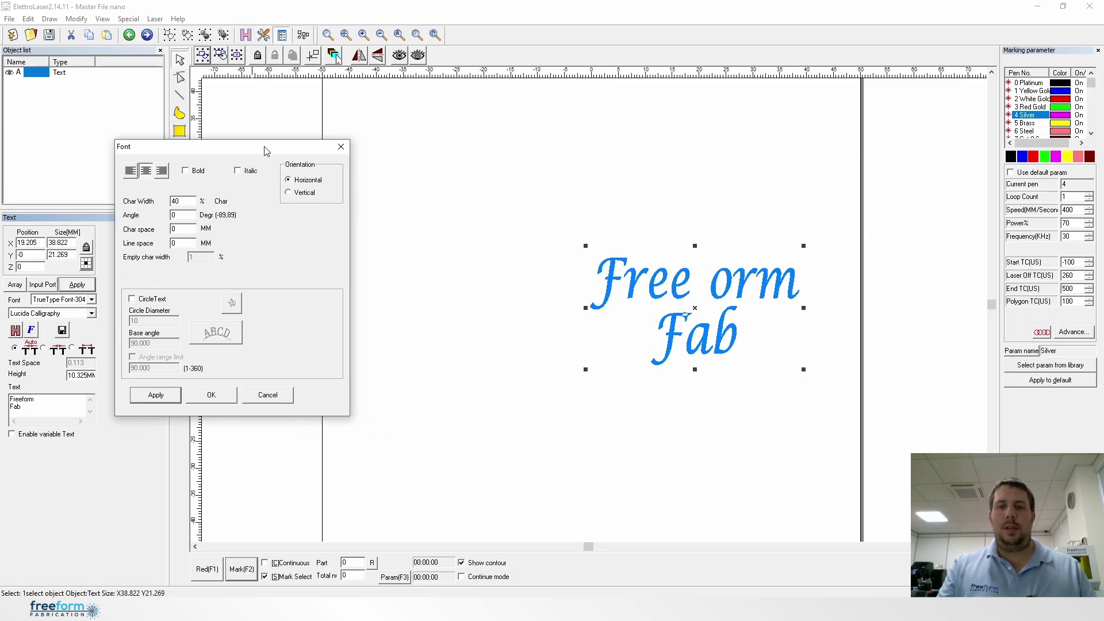
pyautogui.click(212, 397)
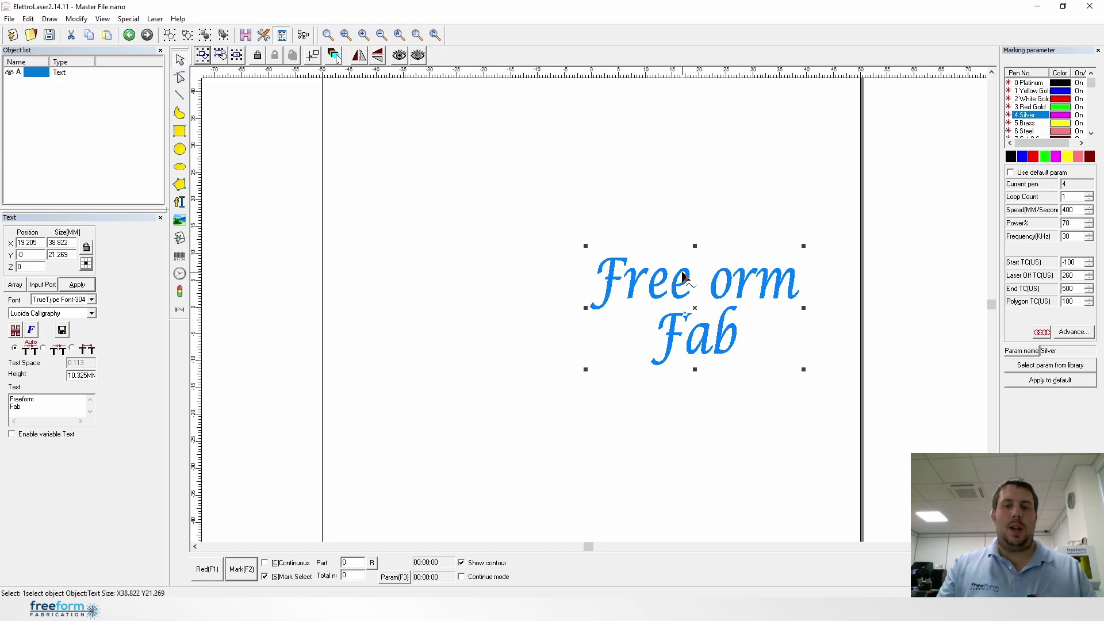
# - Zoom to the text and undo its hatch fill, leaving outlines only
pyautogui.click(413, 35)
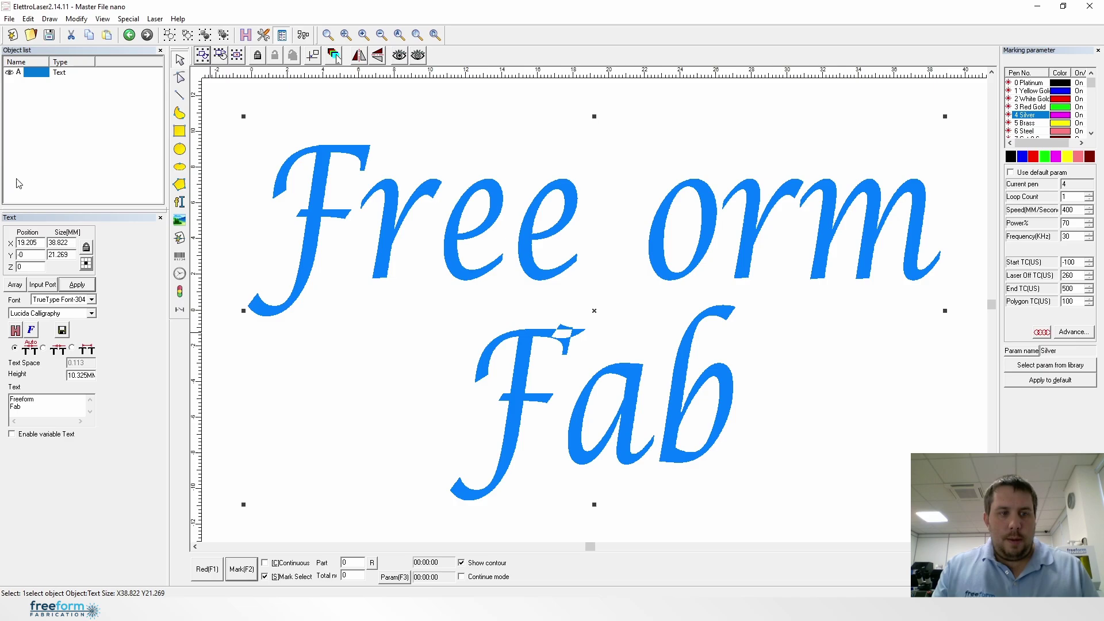
pyautogui.click(15, 329)
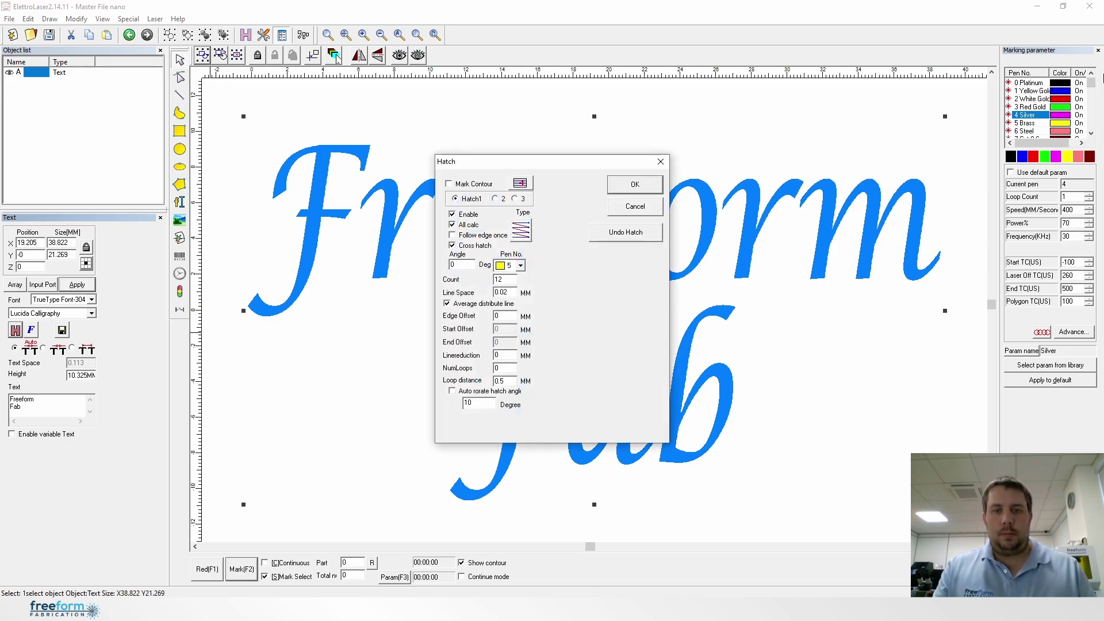
pyautogui.click(645, 235)
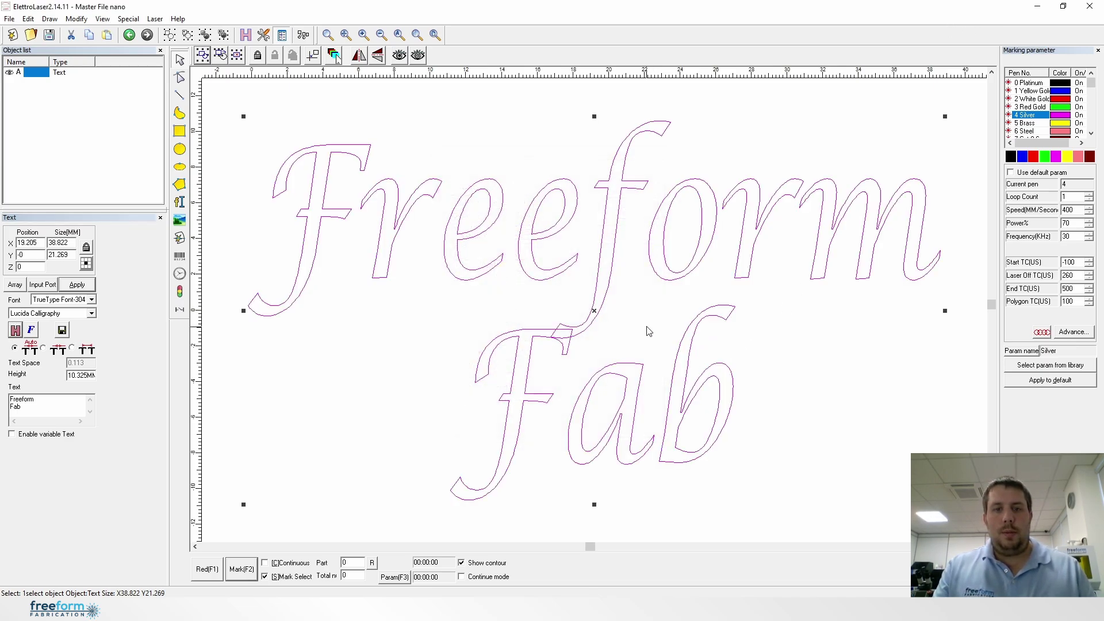
pyautogui.click(564, 308)
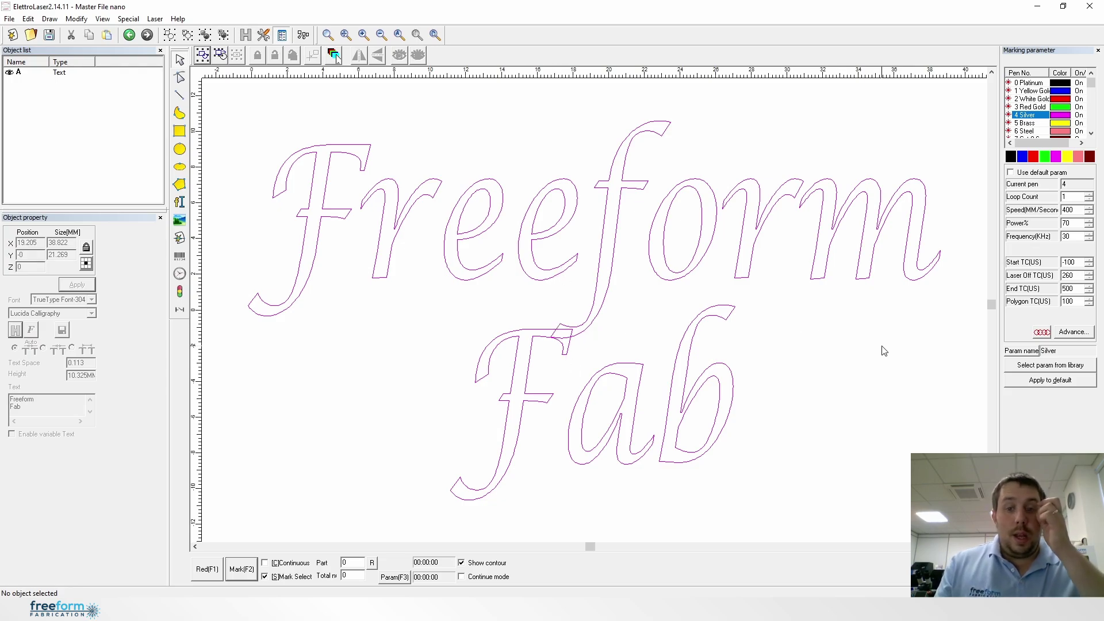
# - Try a 2 mm line space, then set line space to 0 and close font settings
pyautogui.click(504, 191)
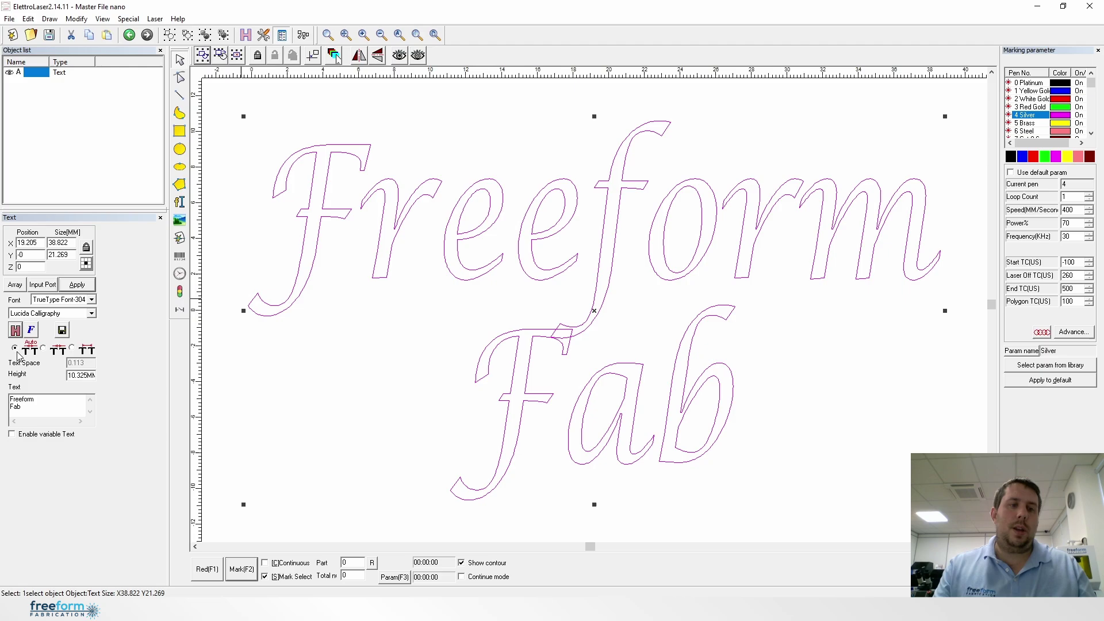
pyautogui.click(31, 330)
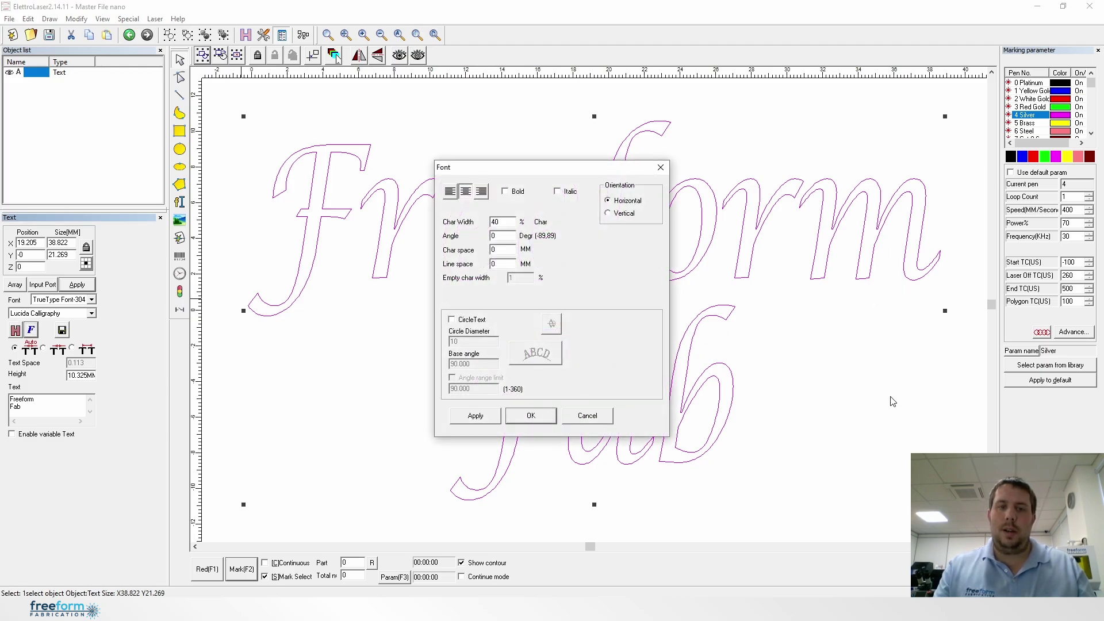
pyautogui.moveTo(619, 174); pyautogui.dragTo(327, 200)
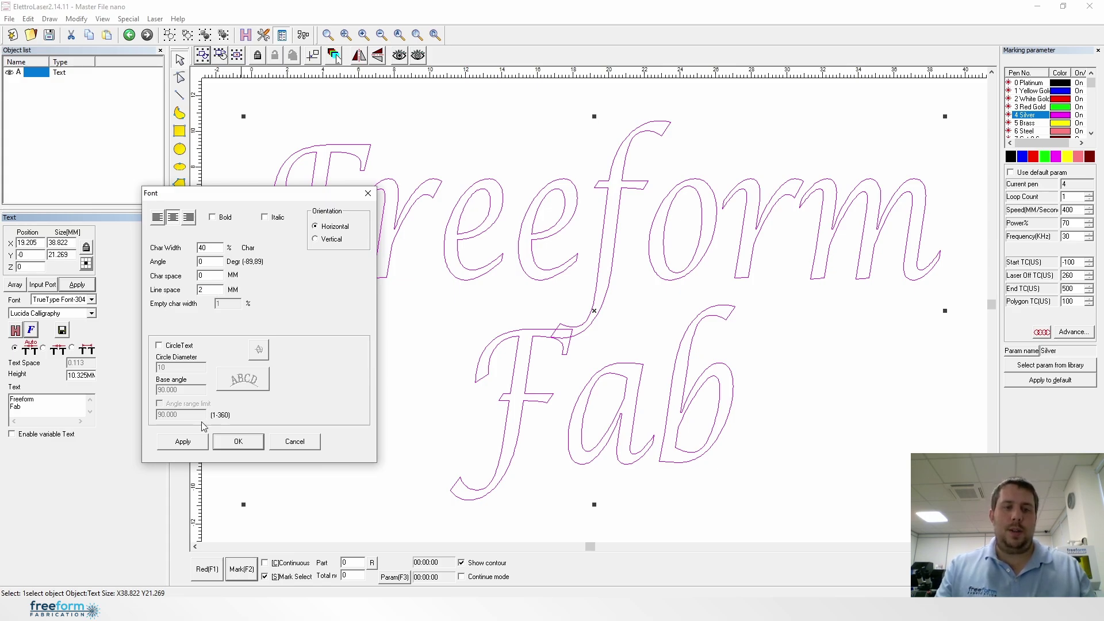
pyautogui.click(181, 442)
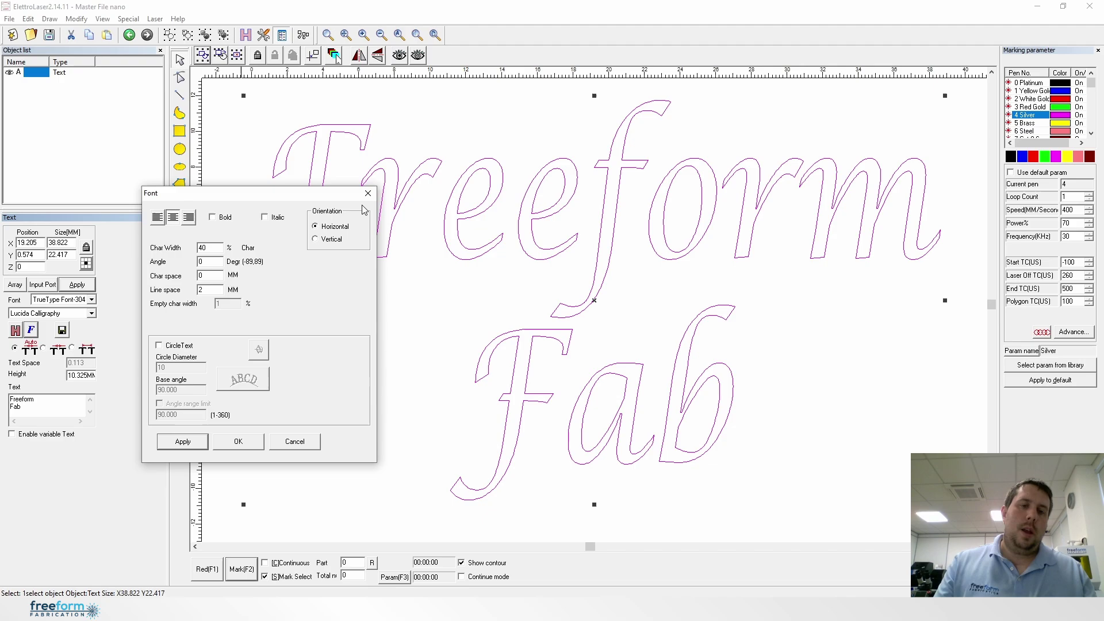
pyautogui.moveTo(220, 289); pyautogui.dragTo(163, 291)
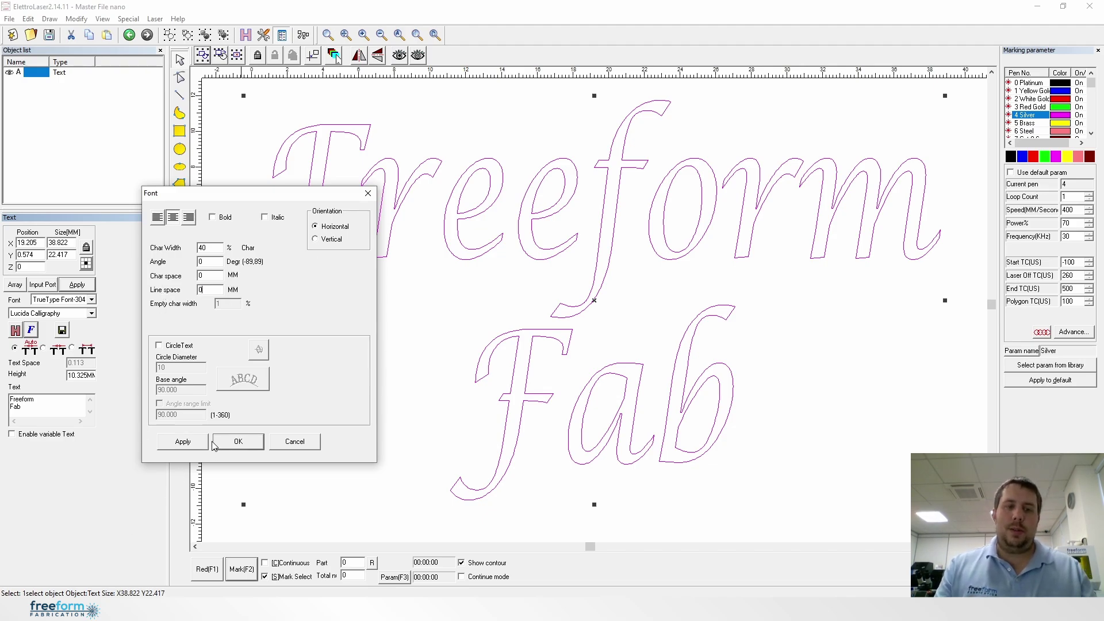
pyautogui.click(193, 445)
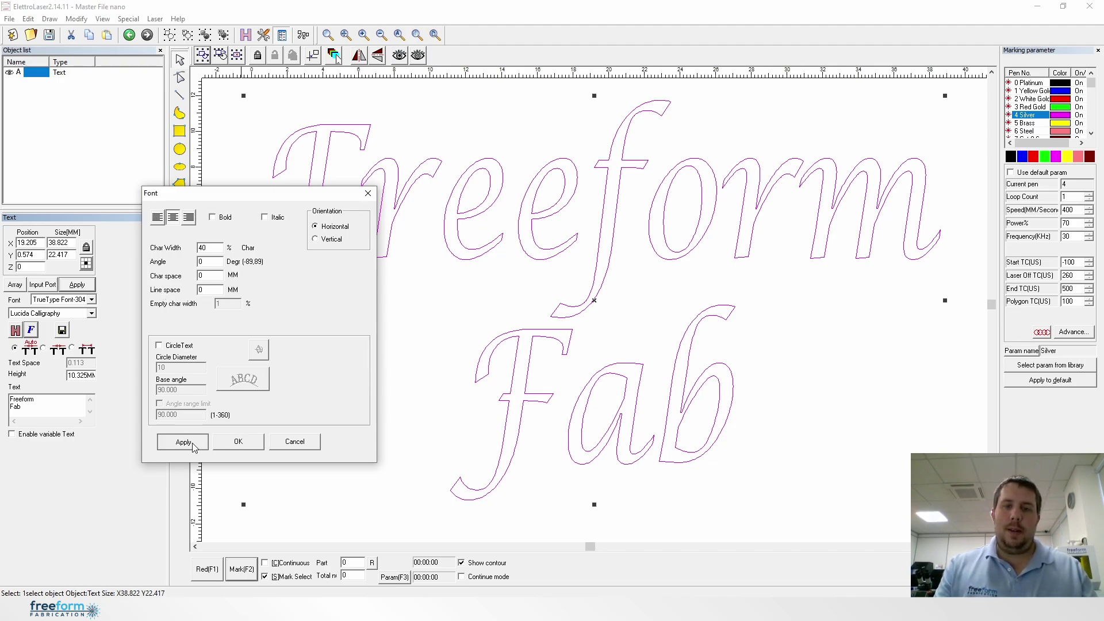
pyautogui.click(250, 443)
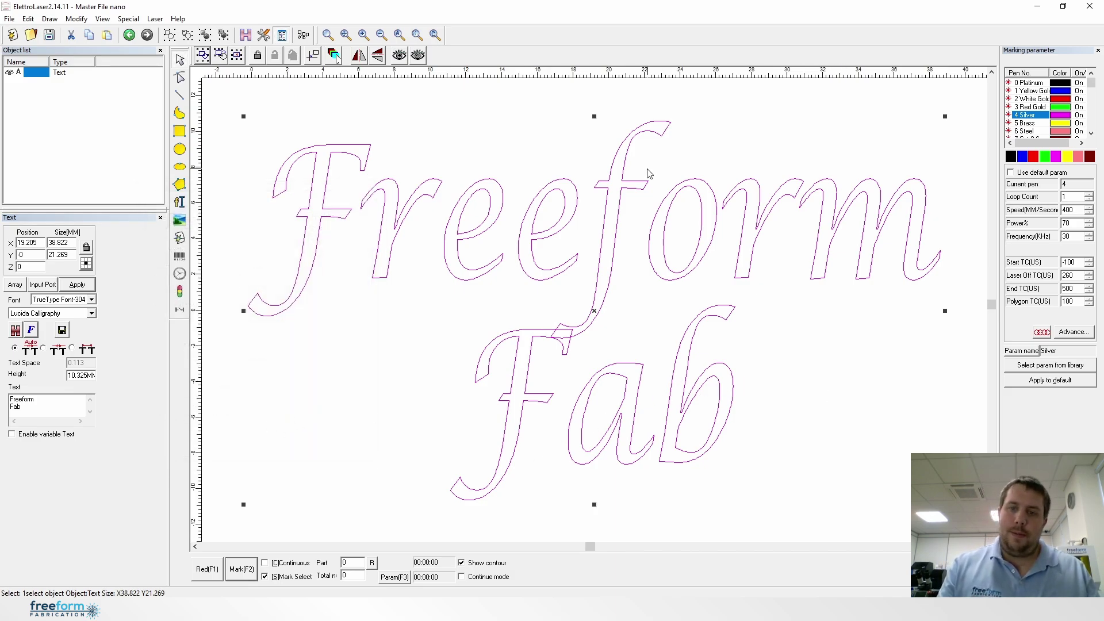
pyautogui.click(306, 144)
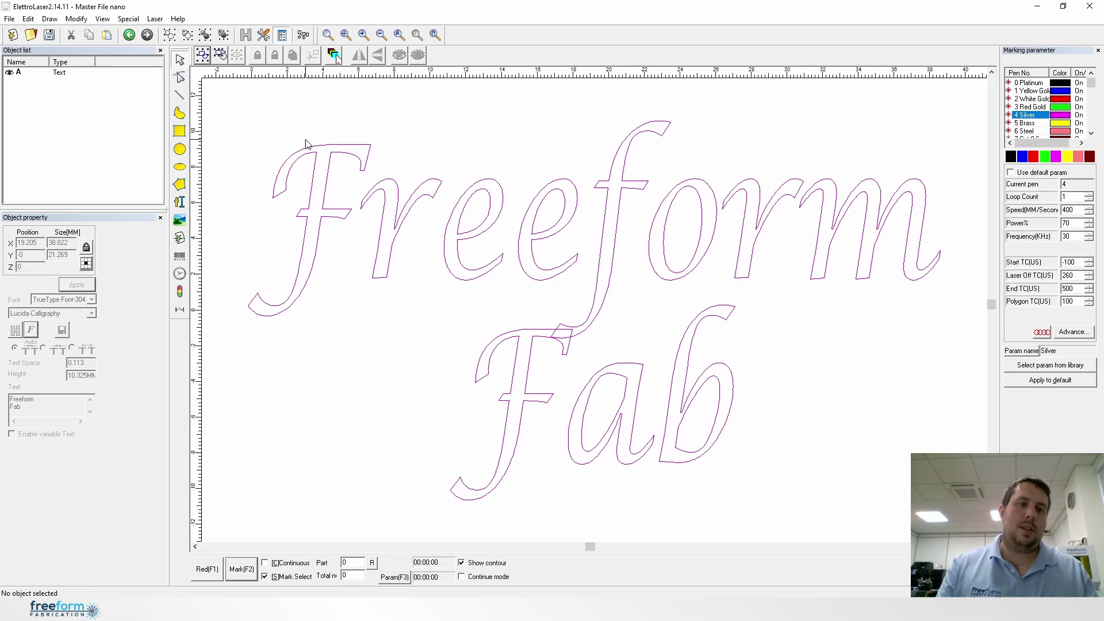
# - Remove 'Fab' so the text reads only 'Freeform', centred on the origin
pyautogui.click(553, 227)
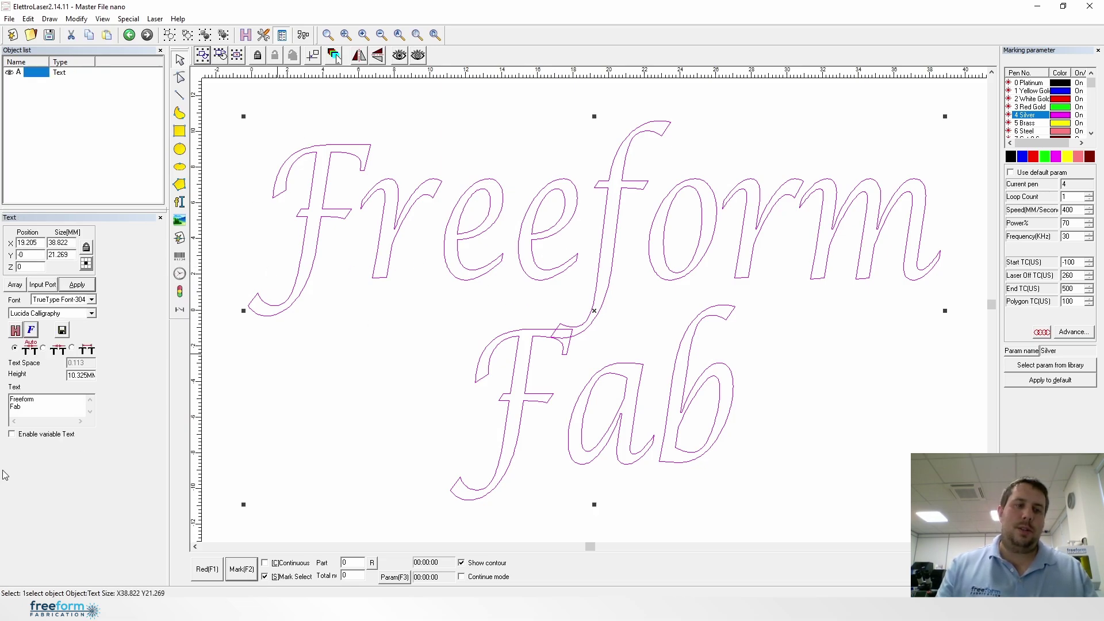
pyautogui.click(29, 411)
pyautogui.moveTo(29, 411); pyautogui.dragTo(3, 410)
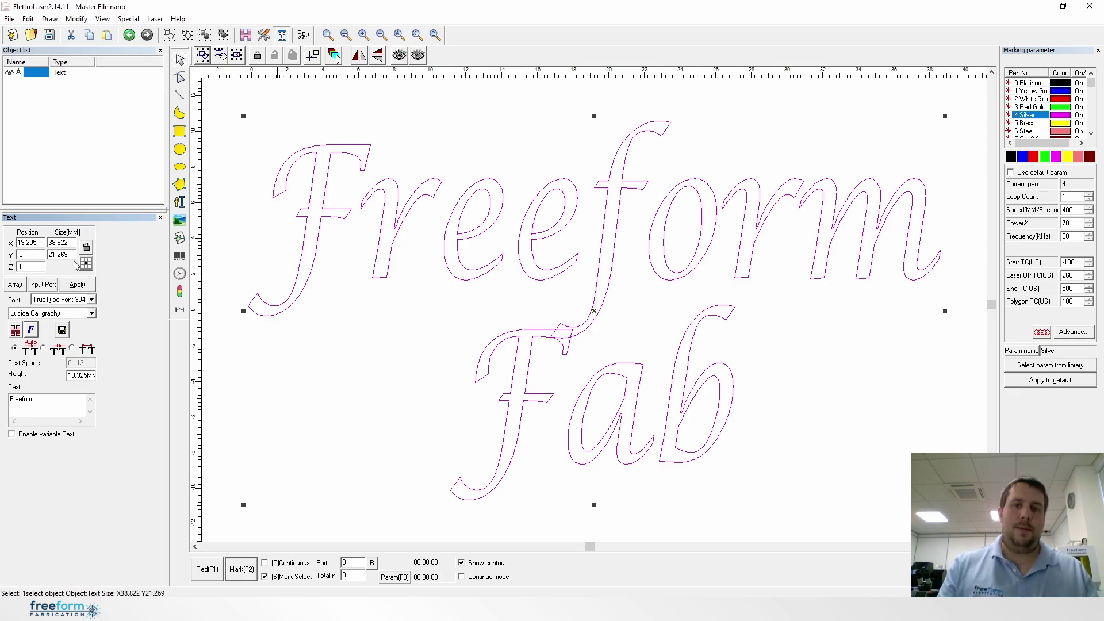
pyautogui.click(76, 284)
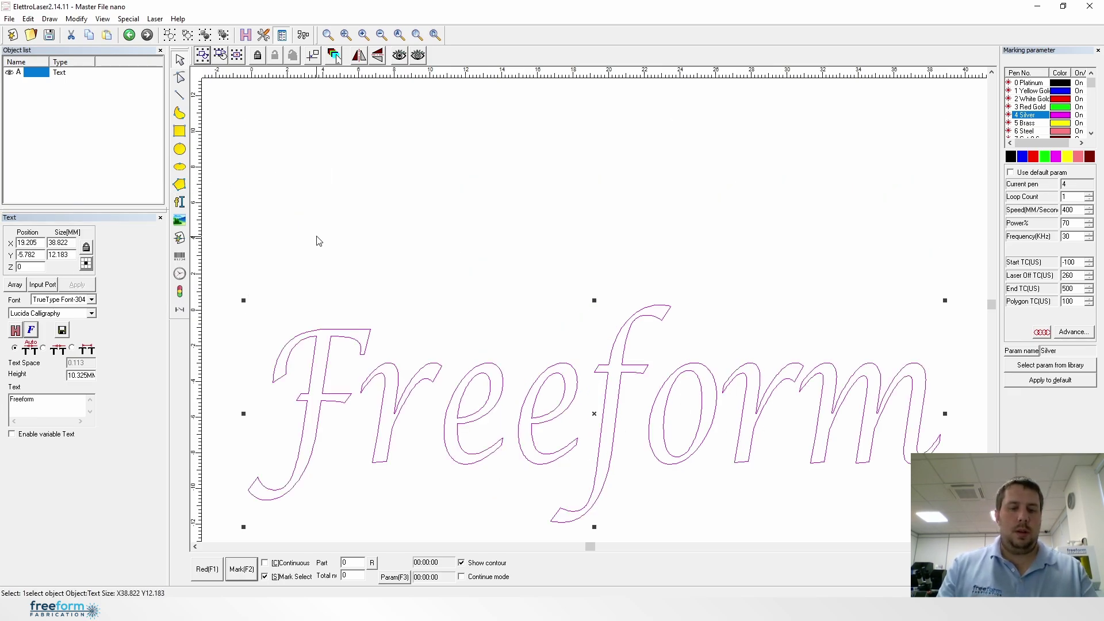
pyautogui.hotkey('ctrl', 'e')
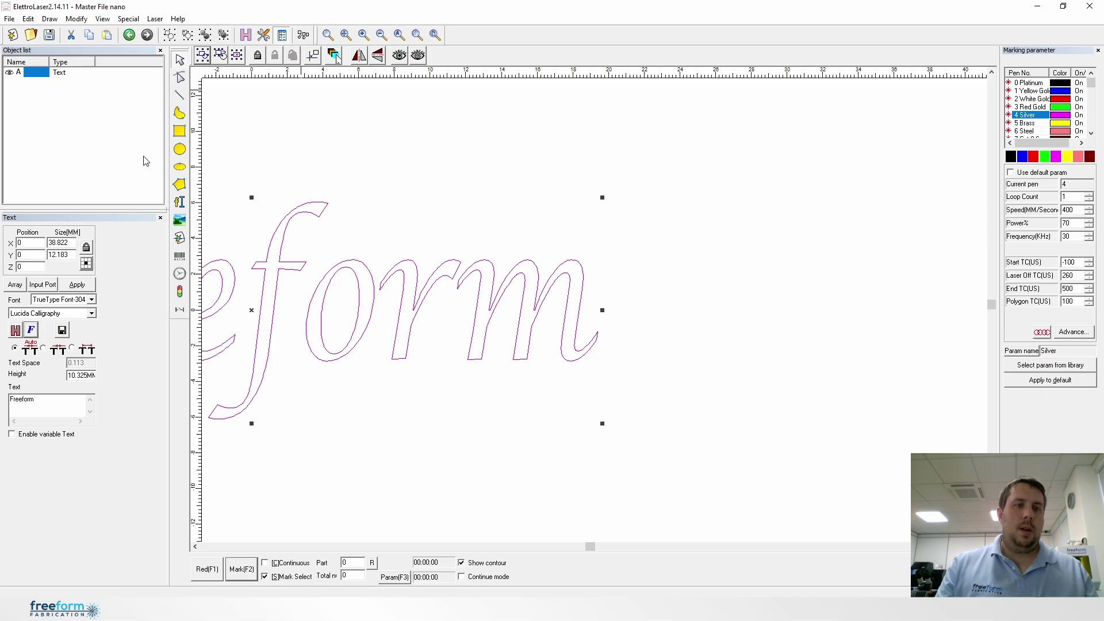
# - Add a new text object reading 'Fab'
pyautogui.click(179, 201)
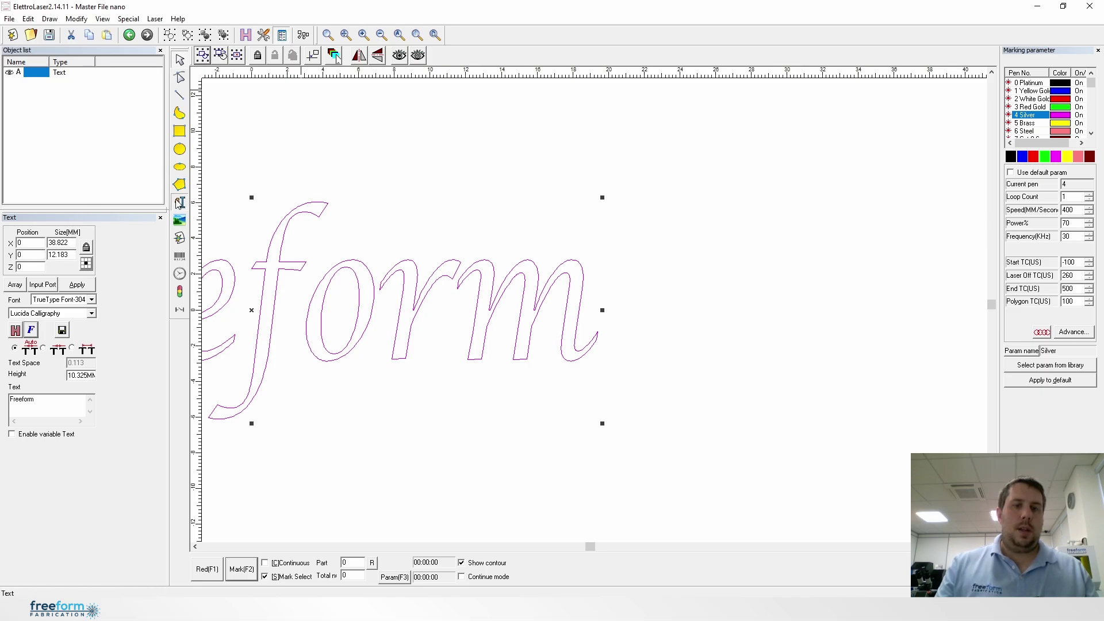
pyautogui.click(384, 464)
pyautogui.doubleClick(17, 399)
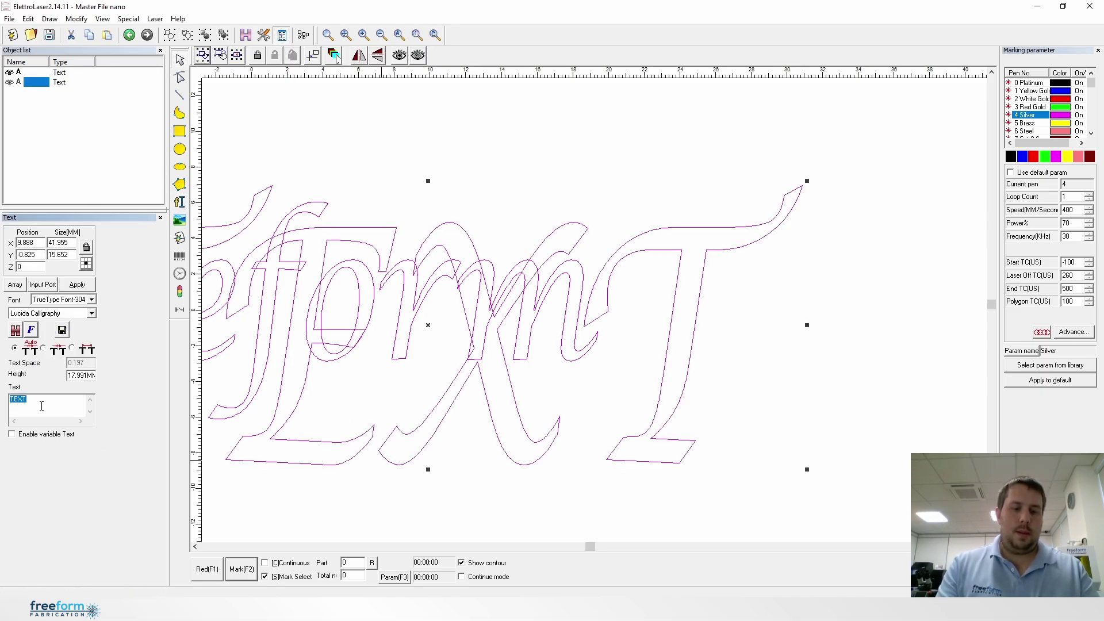
pyautogui.write('Fab')
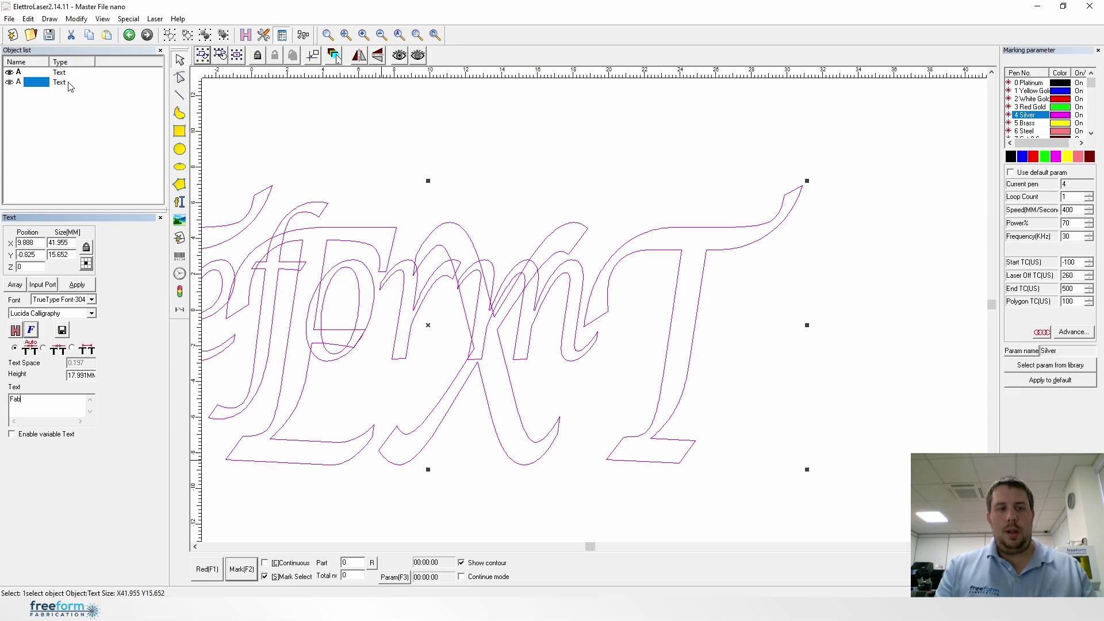
pyautogui.click(71, 285)
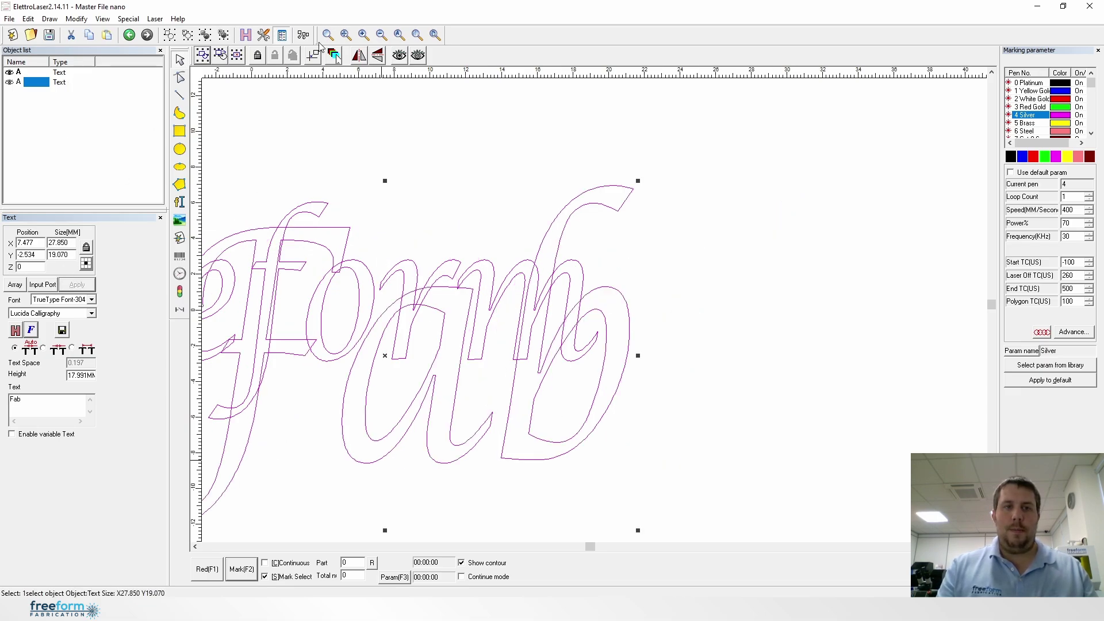
# - Shrink Fab and move it centred under Freeform, then undo the split
pyautogui.click(383, 36)
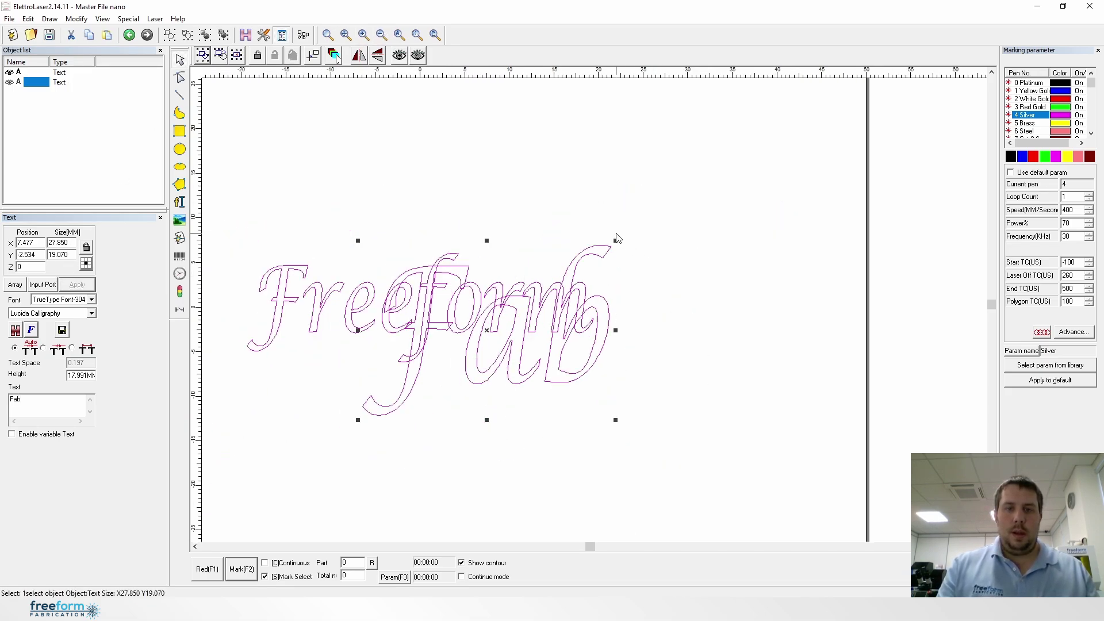
pyautogui.moveTo(617, 241); pyautogui.dragTo(480, 338)
pyautogui.click(473, 407)
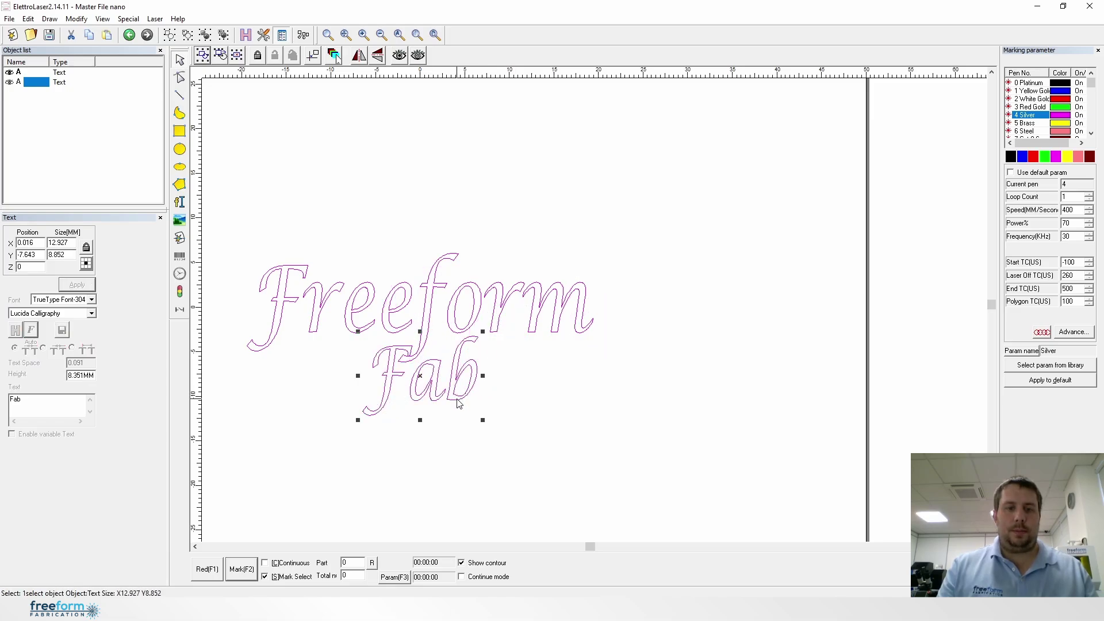
pyautogui.click(456, 384)
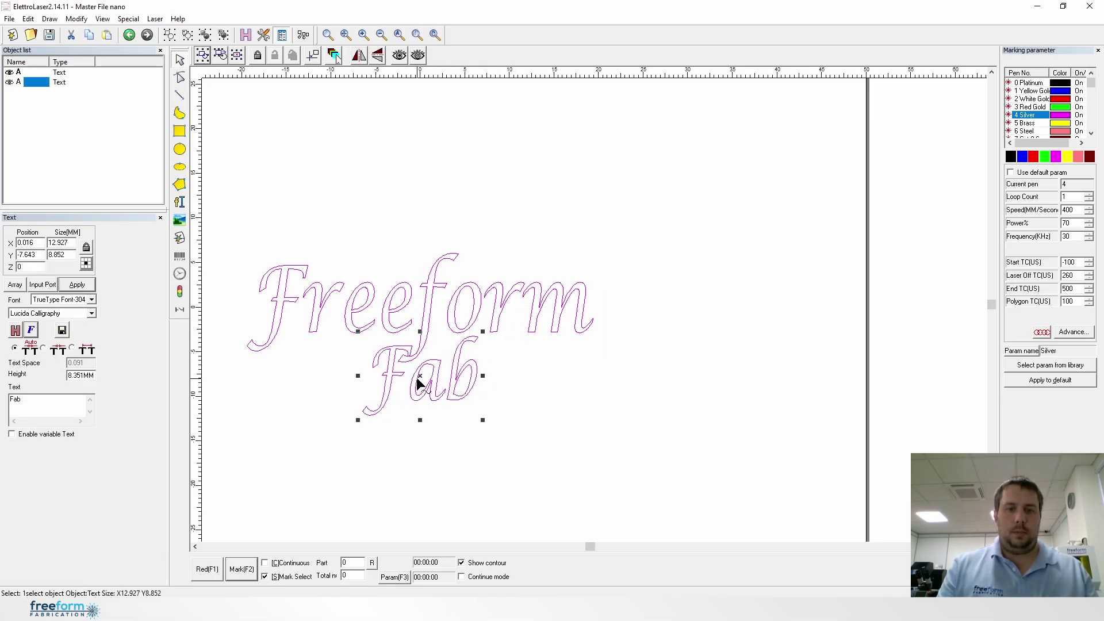
pyautogui.moveTo(419, 382); pyautogui.dragTo(359, 418)
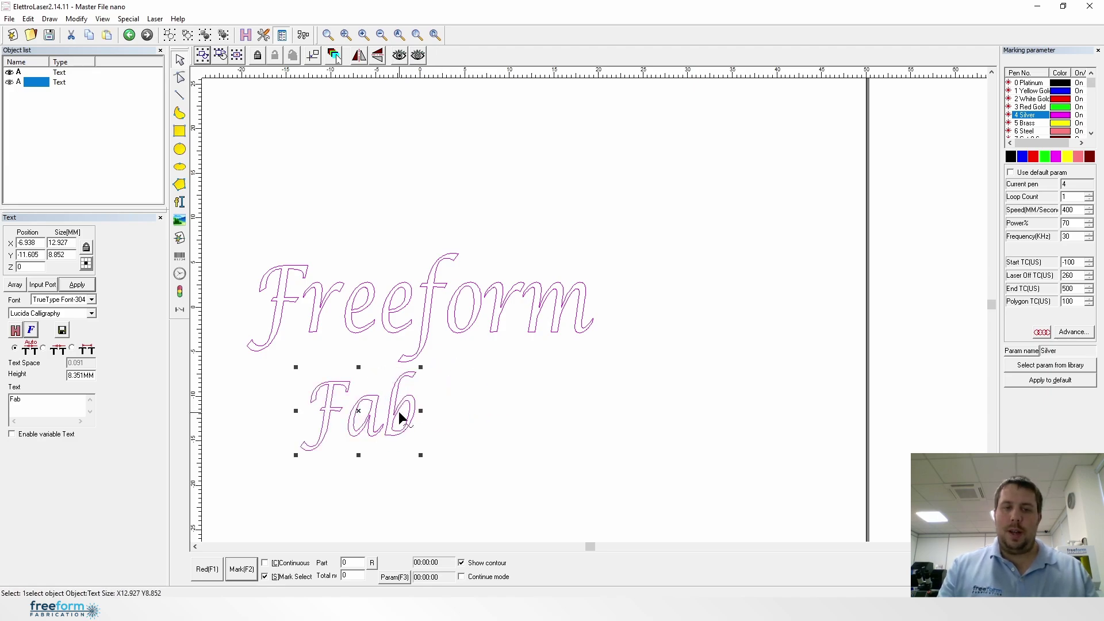
pyautogui.click(305, 200)
pyautogui.hotkey('ctrl', 'z')
pyautogui.hotkey('ctrl', 'z')
pyautogui.hotkey('ctrl', 'z')
pyautogui.hotkey('ctrl', 'z')
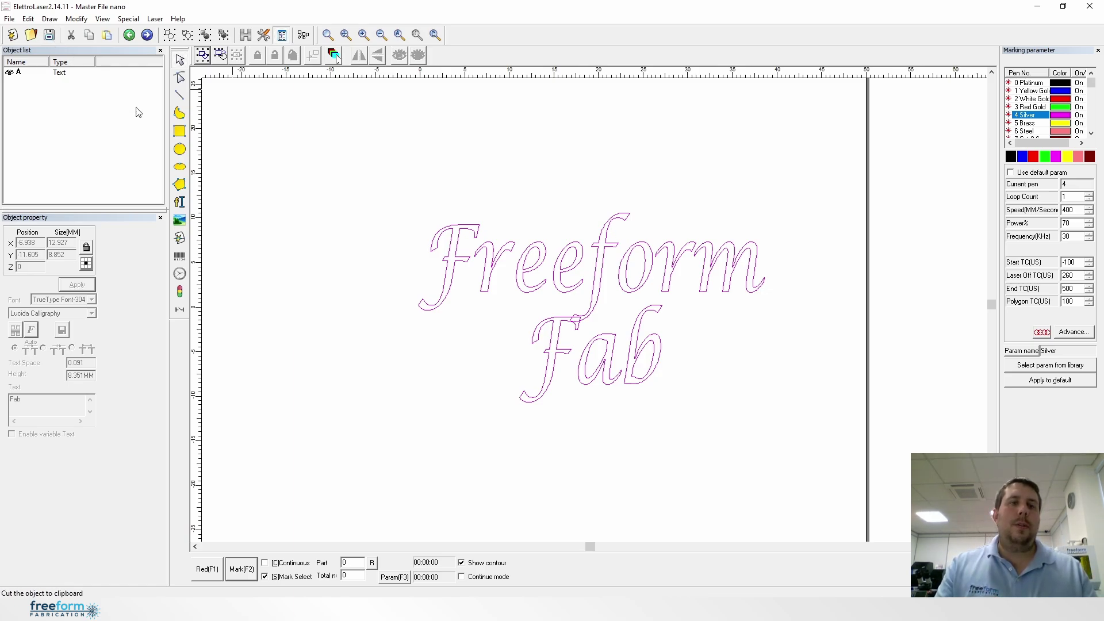
# - Draw a temporary helper square to the left of the text
pyautogui.click(179, 131)
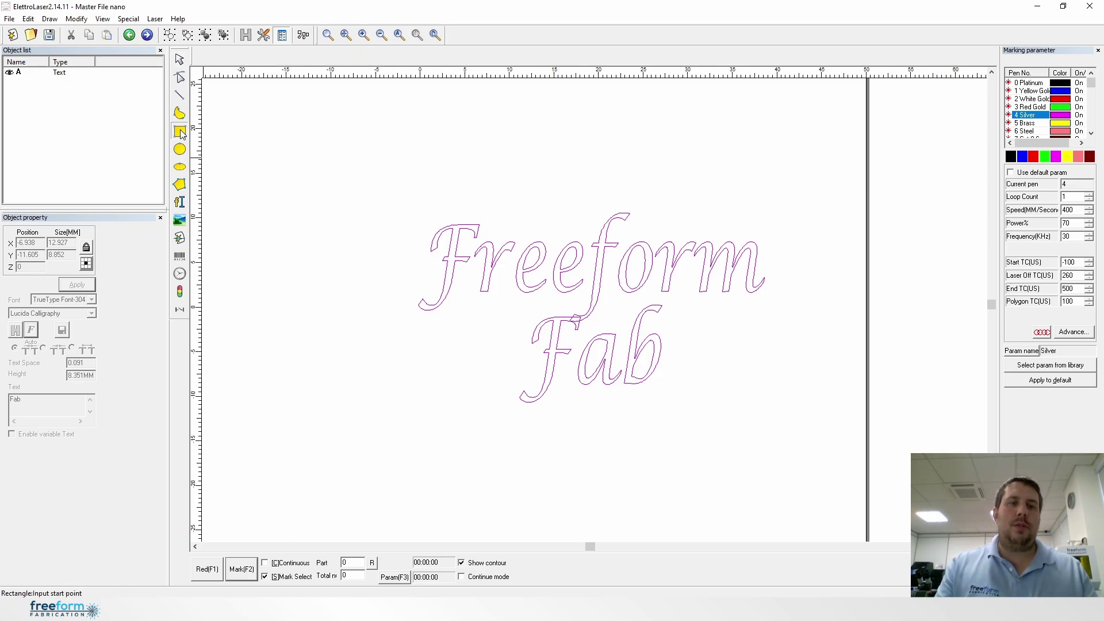
pyautogui.moveTo(276, 164); pyautogui.dragTo(378, 275)
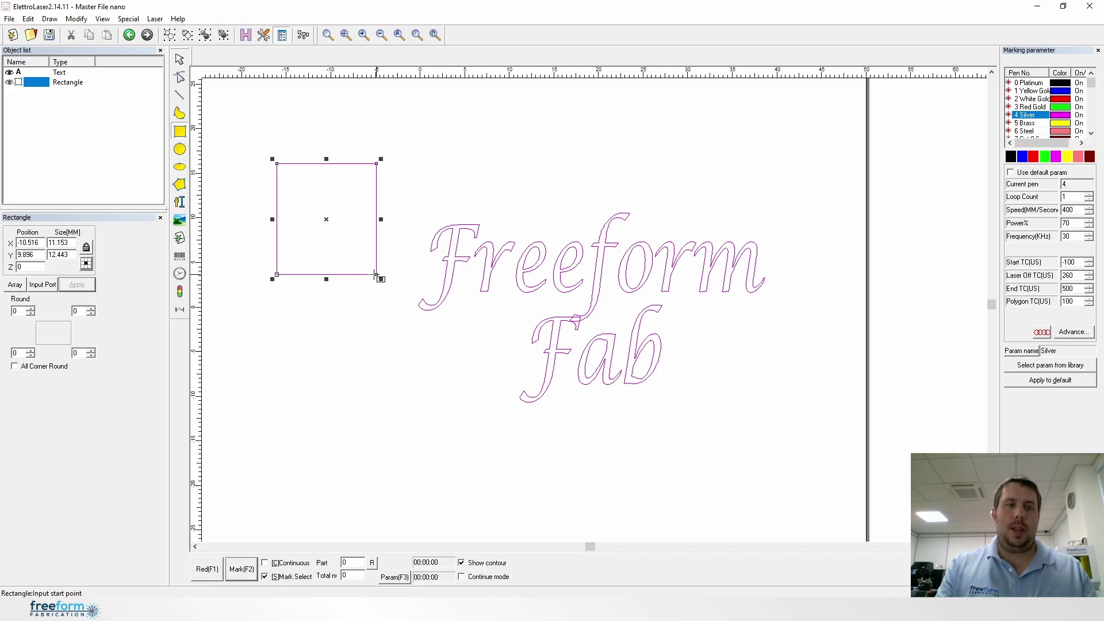
pyautogui.click(179, 58)
pyautogui.click(296, 145)
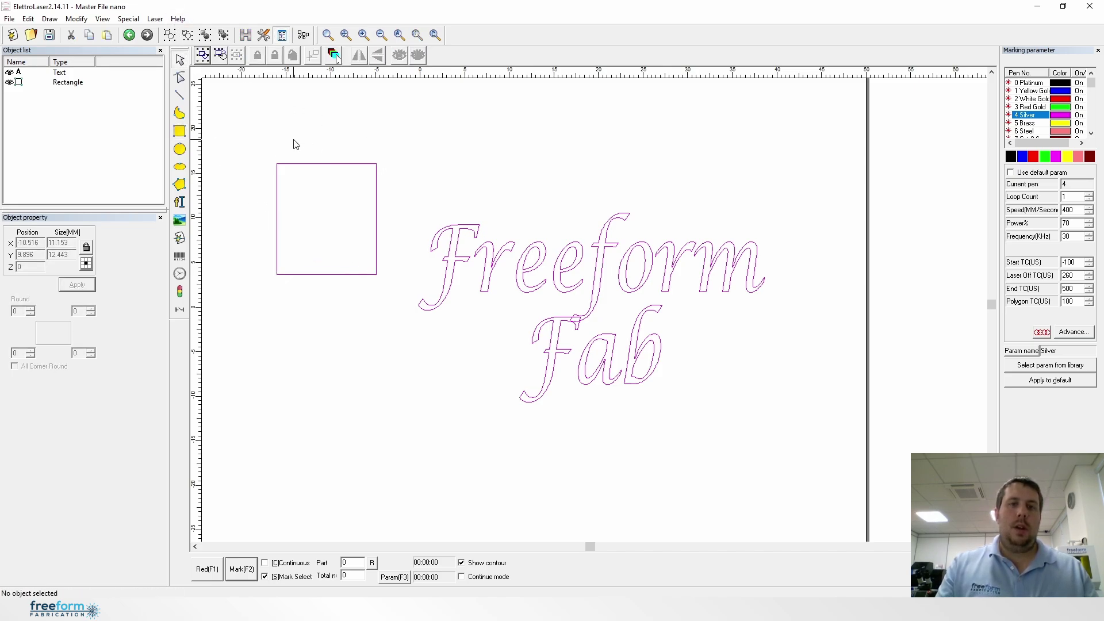
# - Combine the square with the text, uncombine into curves, and delete the square
pyautogui.moveTo(242, 133); pyautogui.dragTo(805, 489)
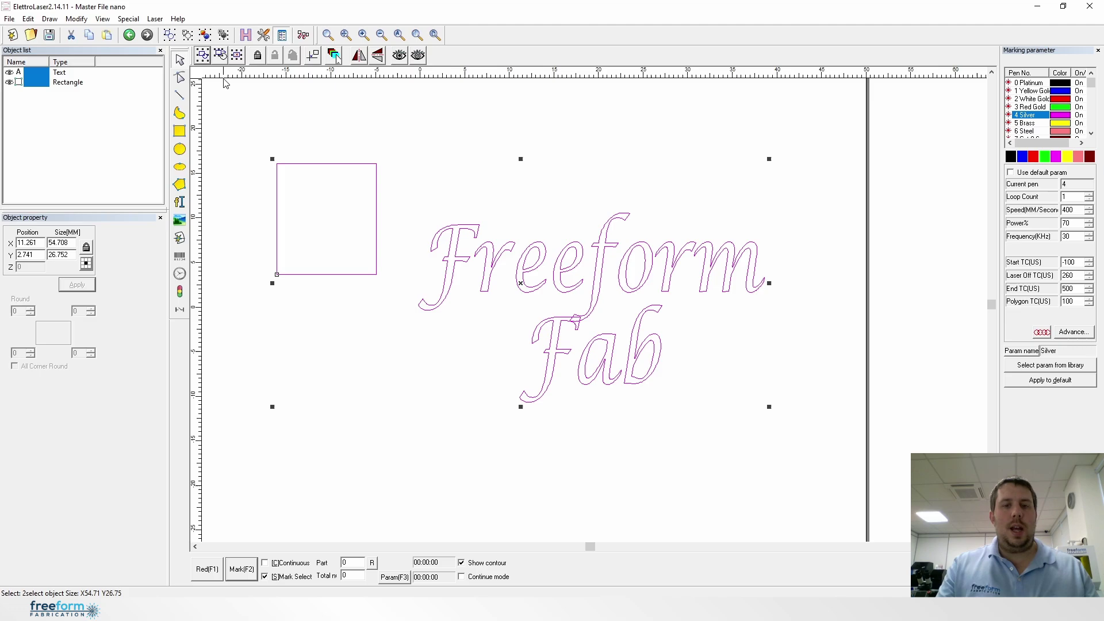
pyautogui.click(172, 37)
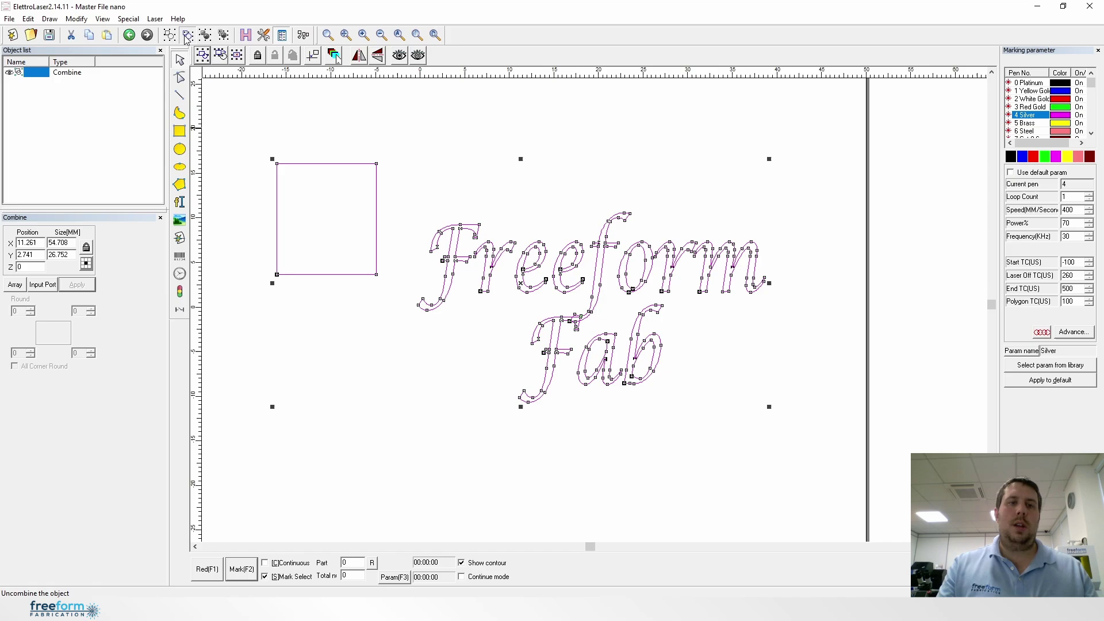
pyautogui.click(187, 36)
pyautogui.click(468, 380)
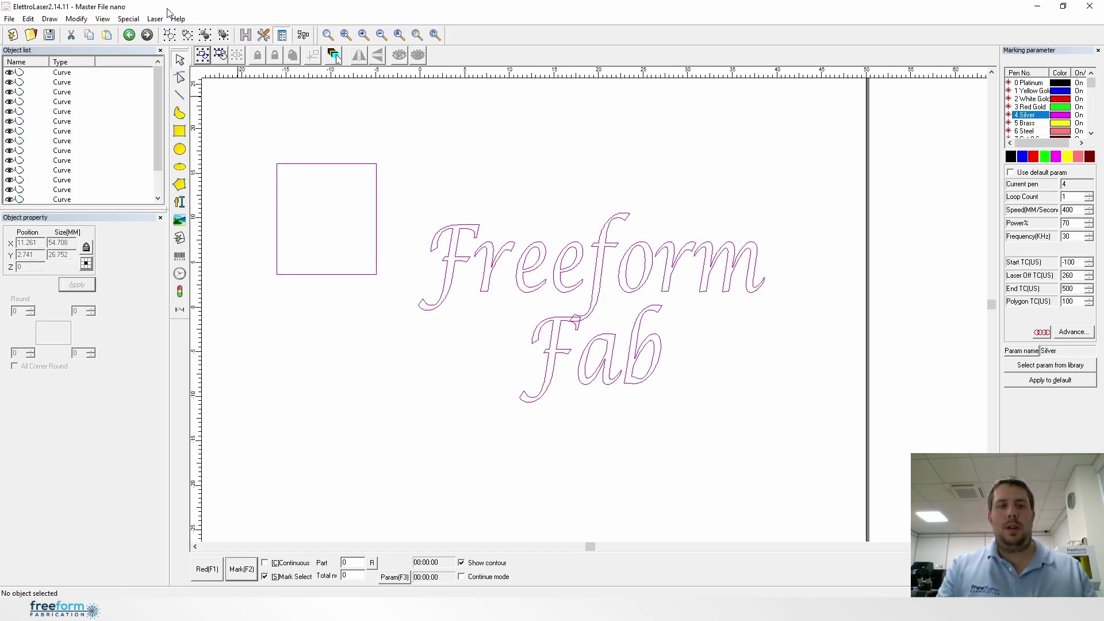
pyautogui.press('Delete')
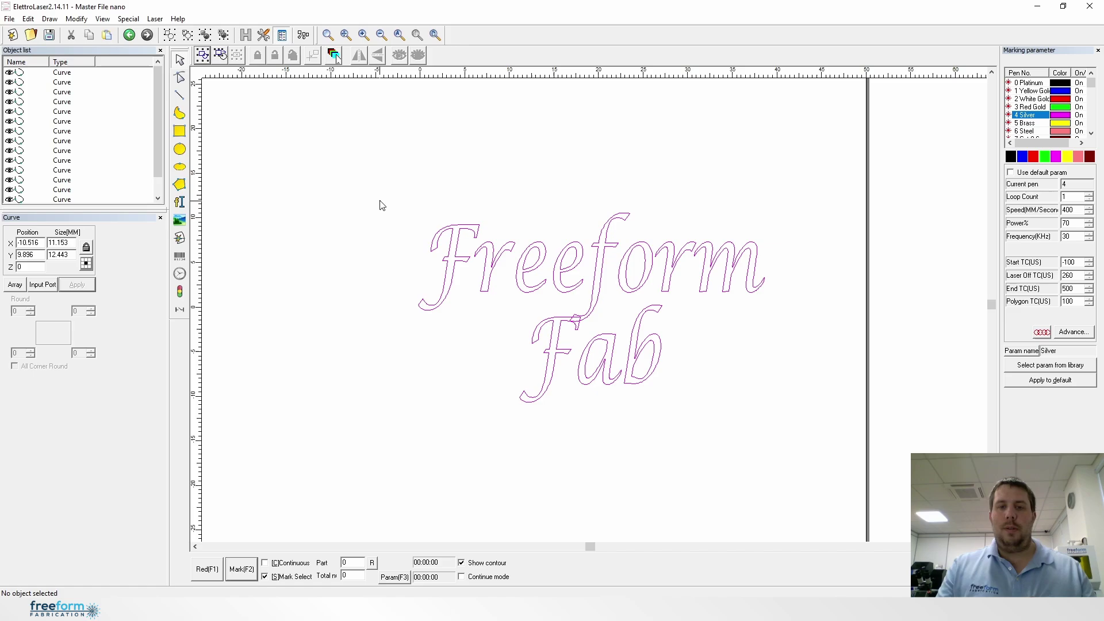
# - Weld all the Freeform Fab letter curves into one Combine outline using Modify > Plastic
pyautogui.moveTo(380, 202); pyautogui.dragTo(827, 462)
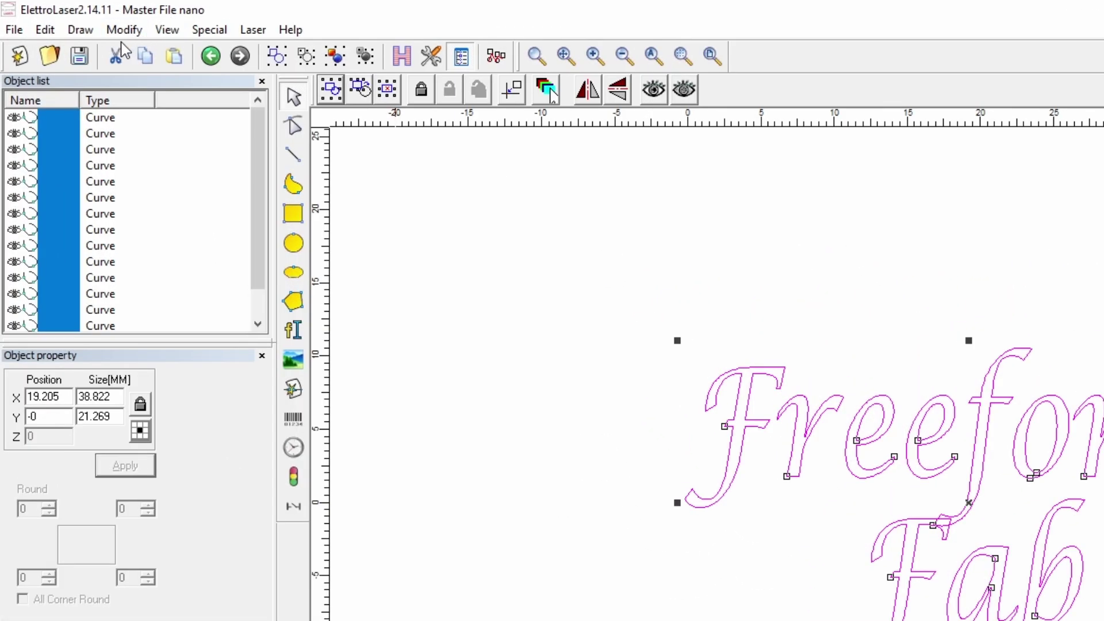
pyautogui.click(124, 30)
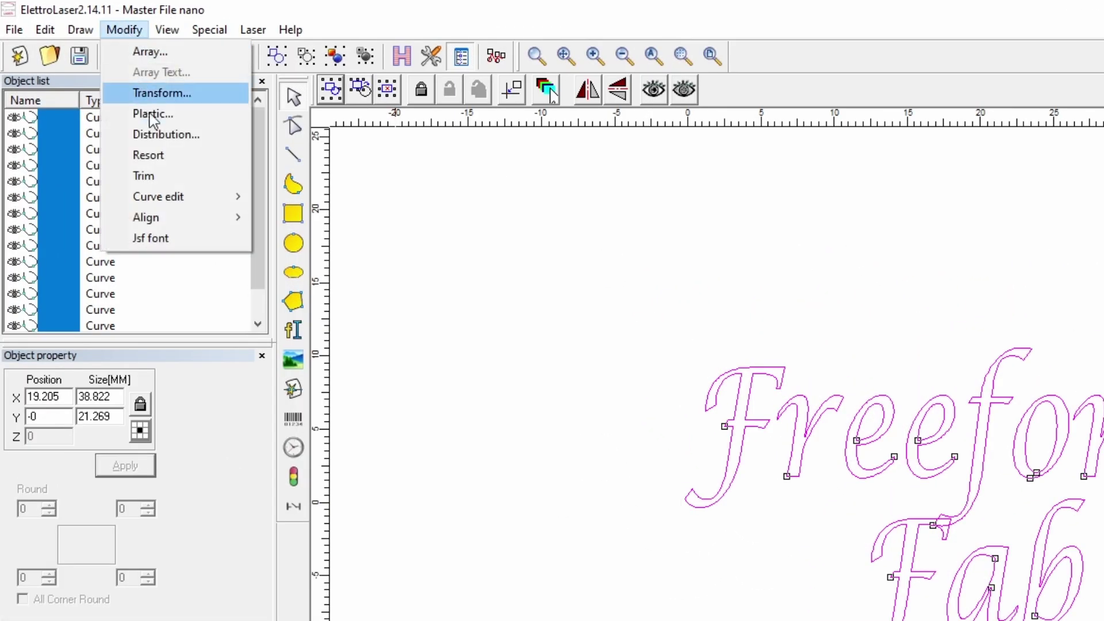
pyautogui.click(155, 111)
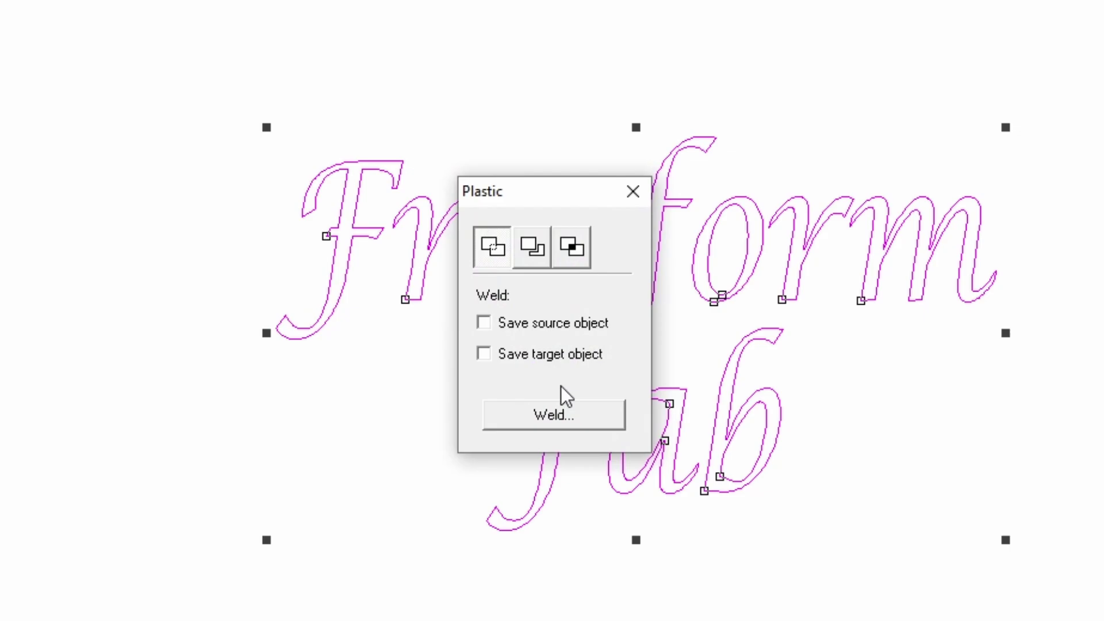
pyautogui.click(569, 422)
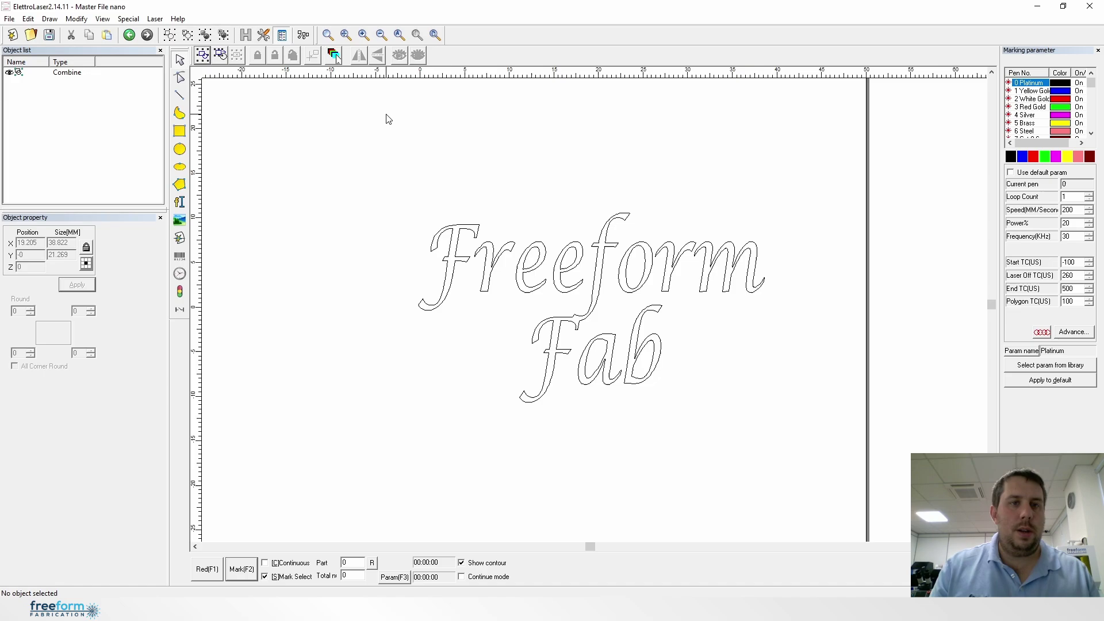
# - Fill the welded Freeform Fab logo with hatching
pyautogui.click(363, 36)
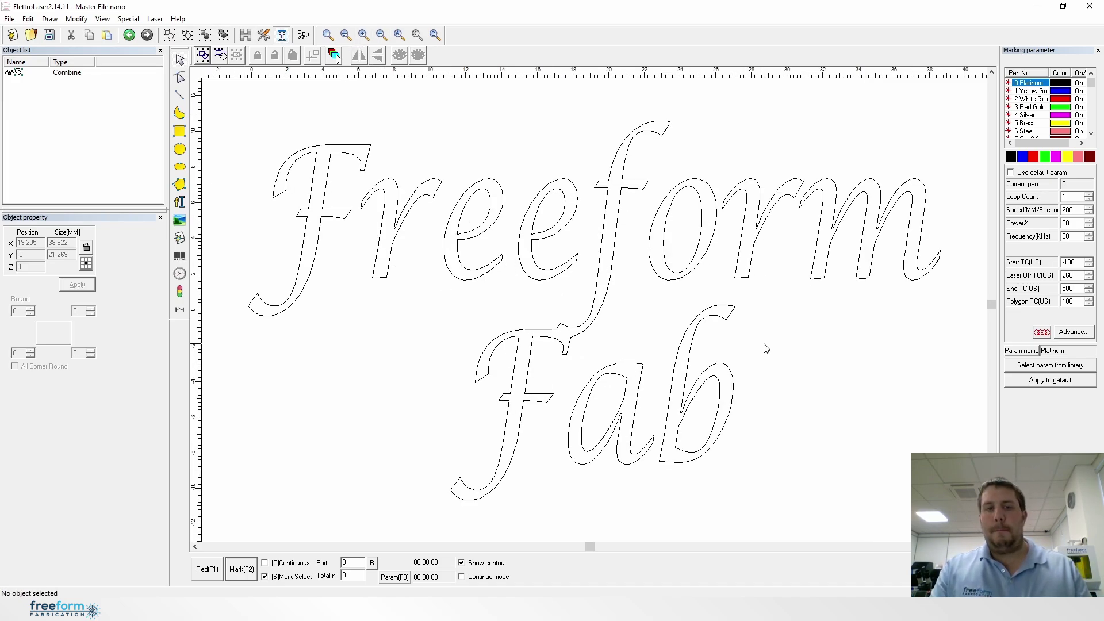
pyautogui.click(381, 36)
pyautogui.moveTo(411, 167); pyautogui.dragTo(829, 477)
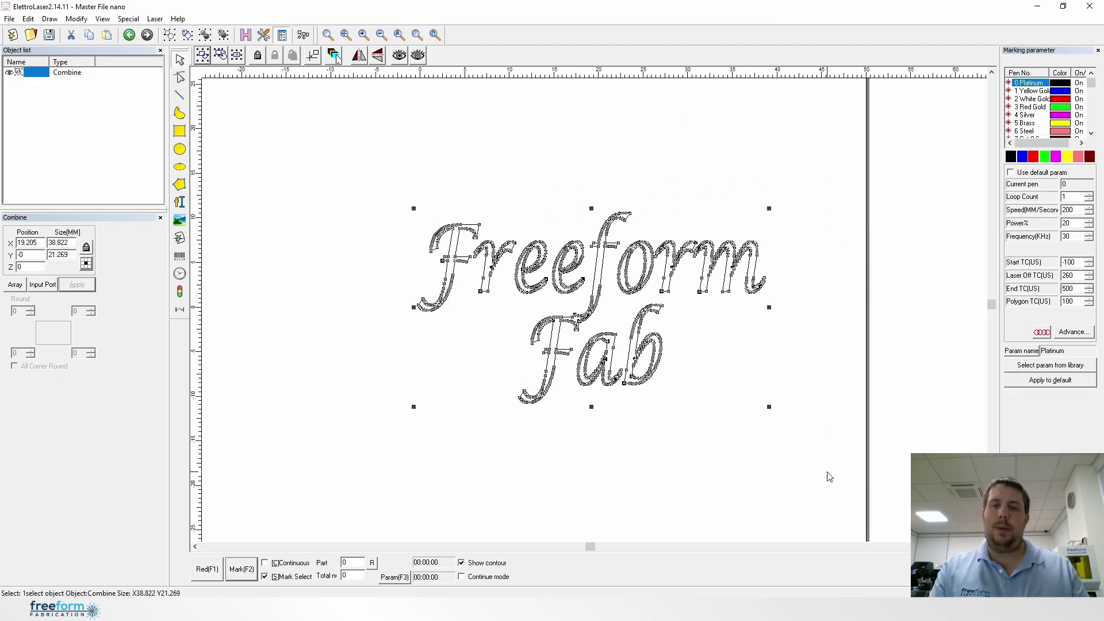
pyautogui.click(246, 35)
pyautogui.click(635, 185)
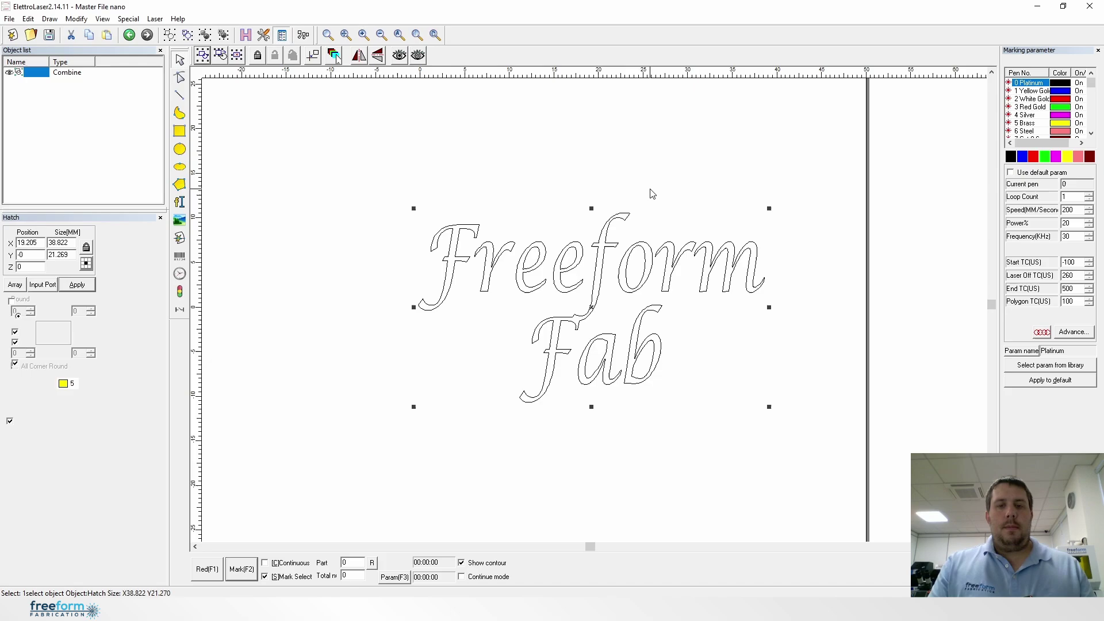
# - Delete the hatched logo so the marking area is empty
pyautogui.click(579, 170)
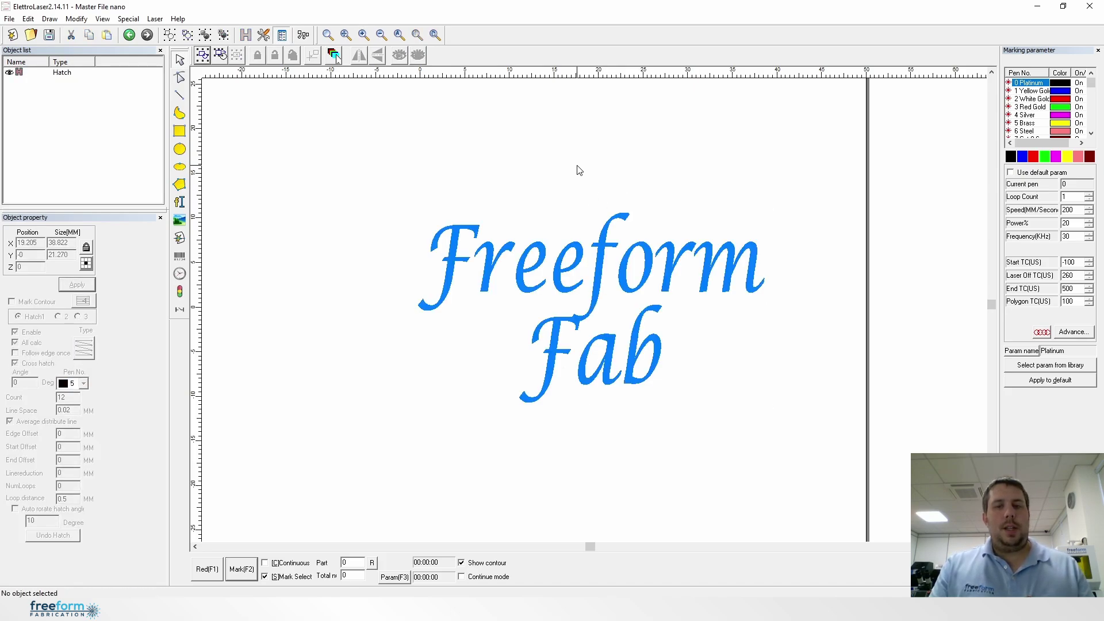
pyautogui.click(464, 235)
pyautogui.press('Delete')
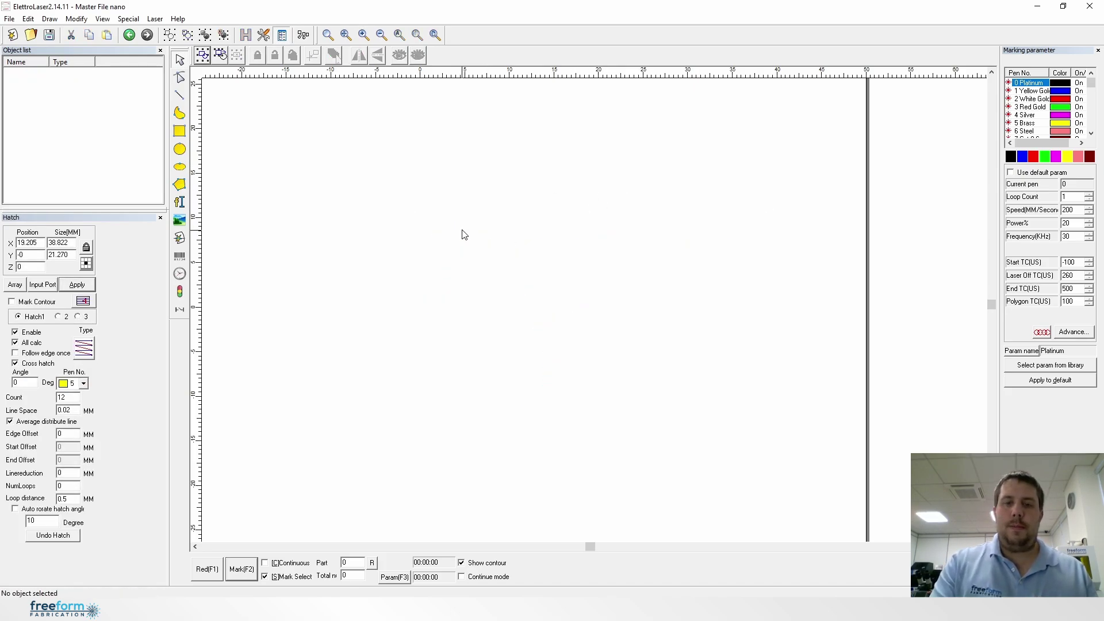
# - Draw two circles, centre the larger one on the smaller, and size it to about 36 mm
pyautogui.click(180, 150)
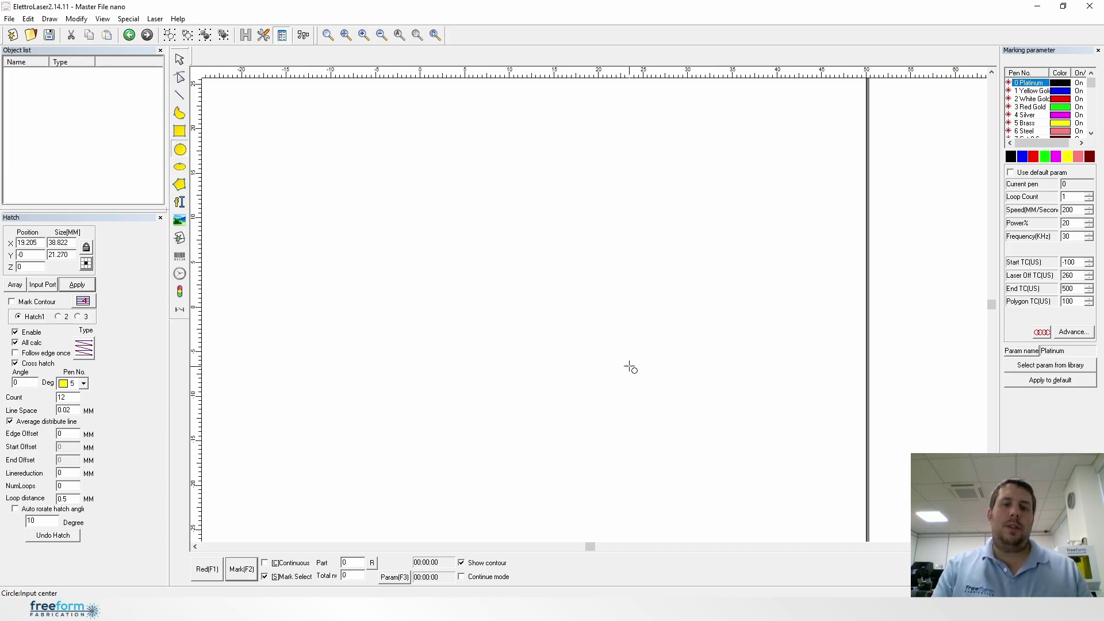
pyautogui.moveTo(493, 299); pyautogui.dragTo(522, 328)
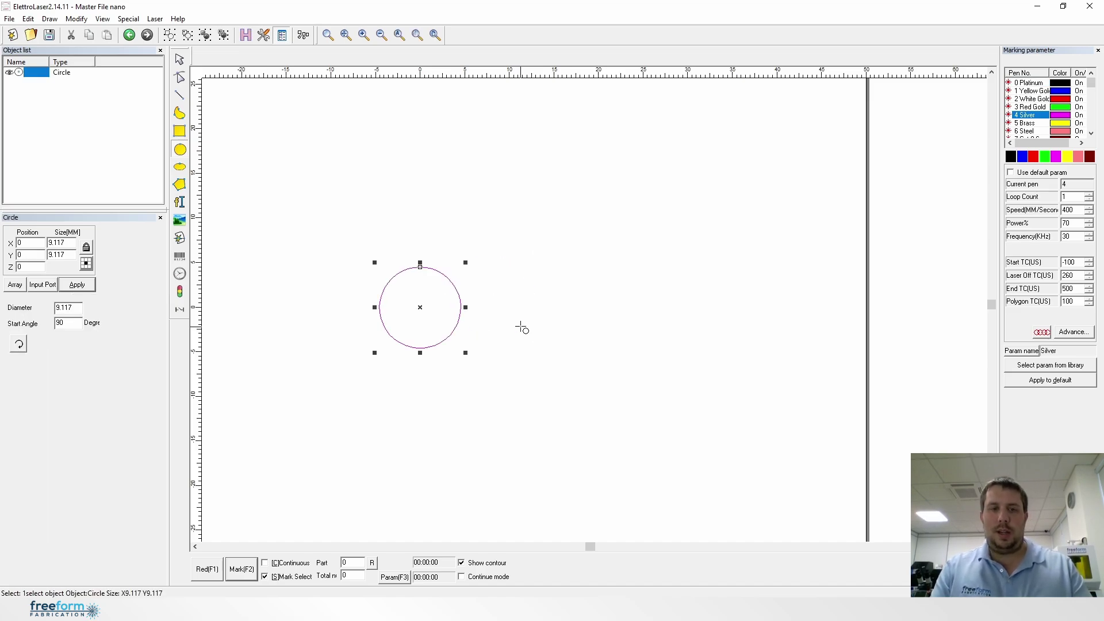
pyautogui.click(435, 35)
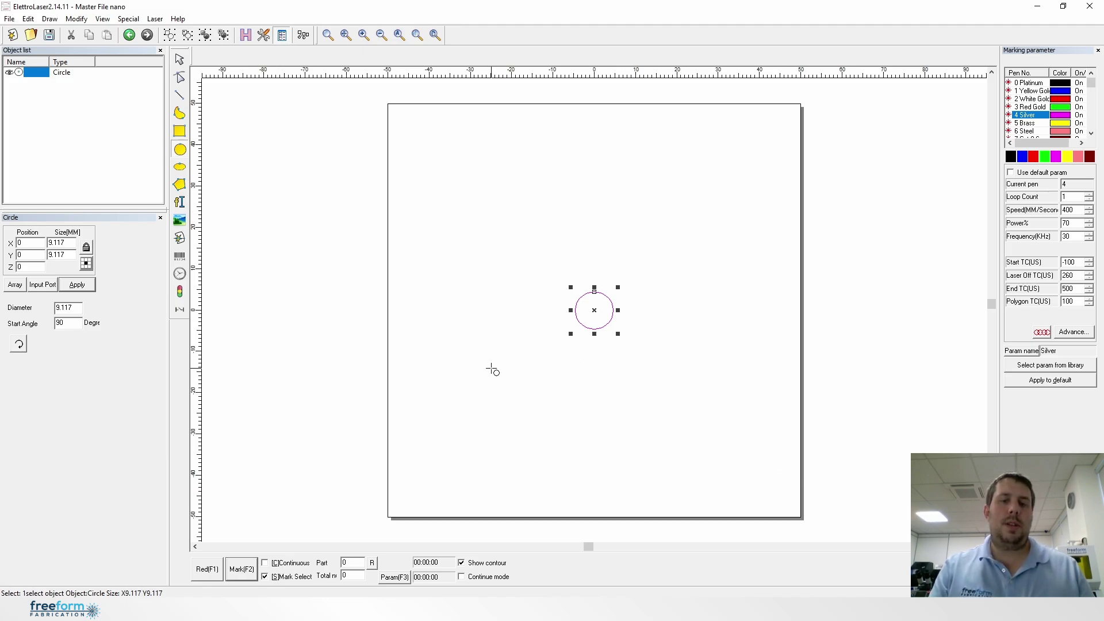
pyautogui.moveTo(490, 370); pyautogui.dragTo(547, 421)
pyautogui.hotkey('ctrl', '5')
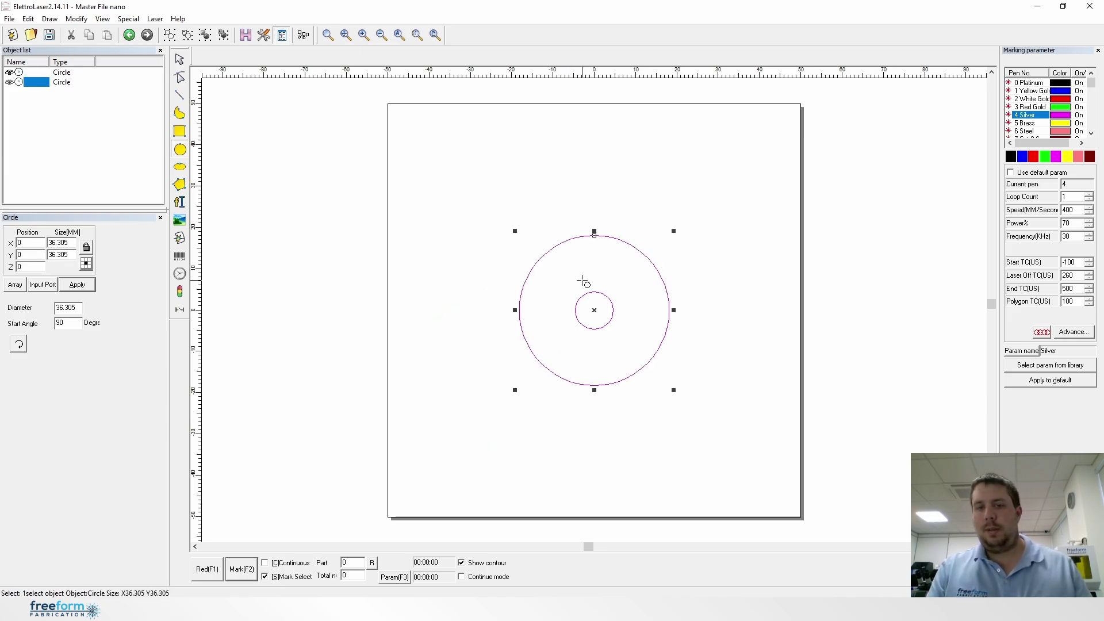
pyautogui.click(179, 60)
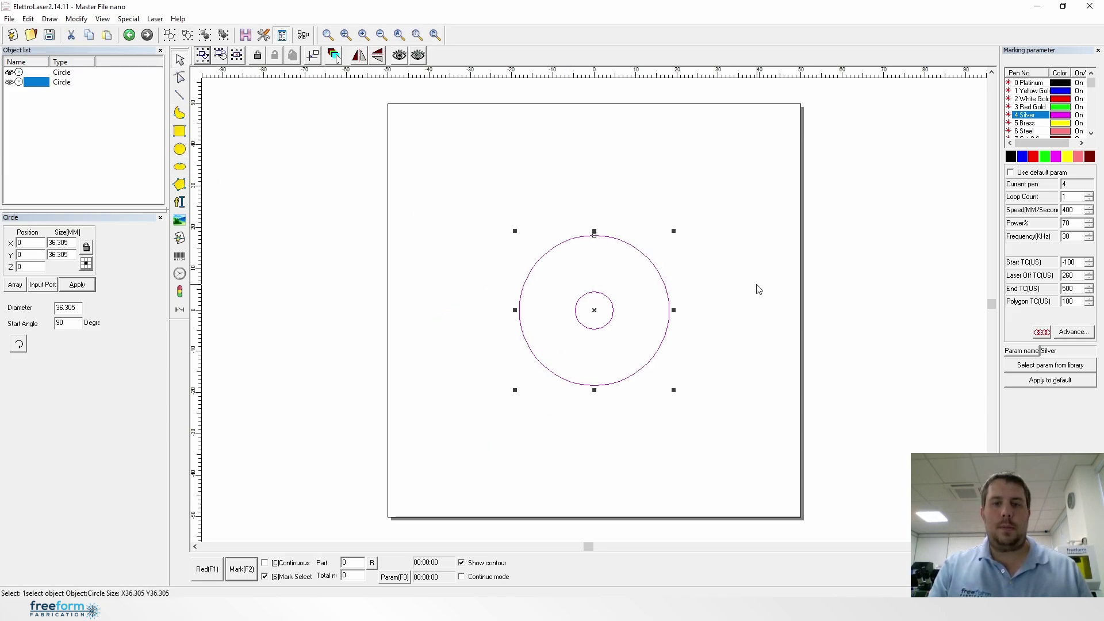
pyautogui.moveTo(673, 231); pyautogui.dragTo(672, 232)
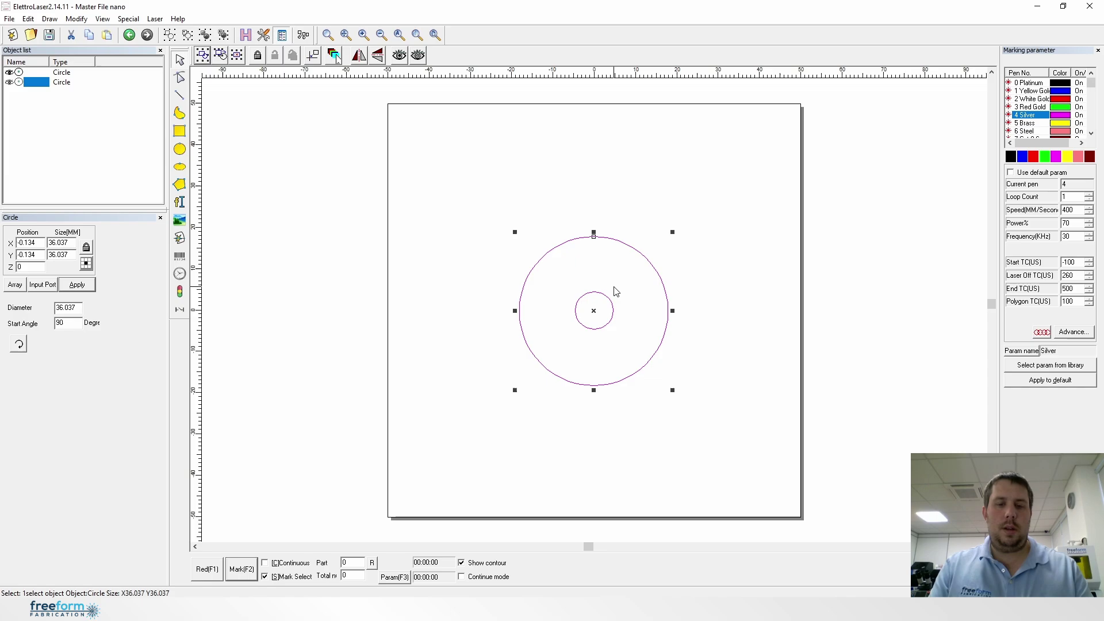
# - Enlarge the inner circle to 22.779 mm diameter and zoom in on the ring
pyautogui.click(609, 305)
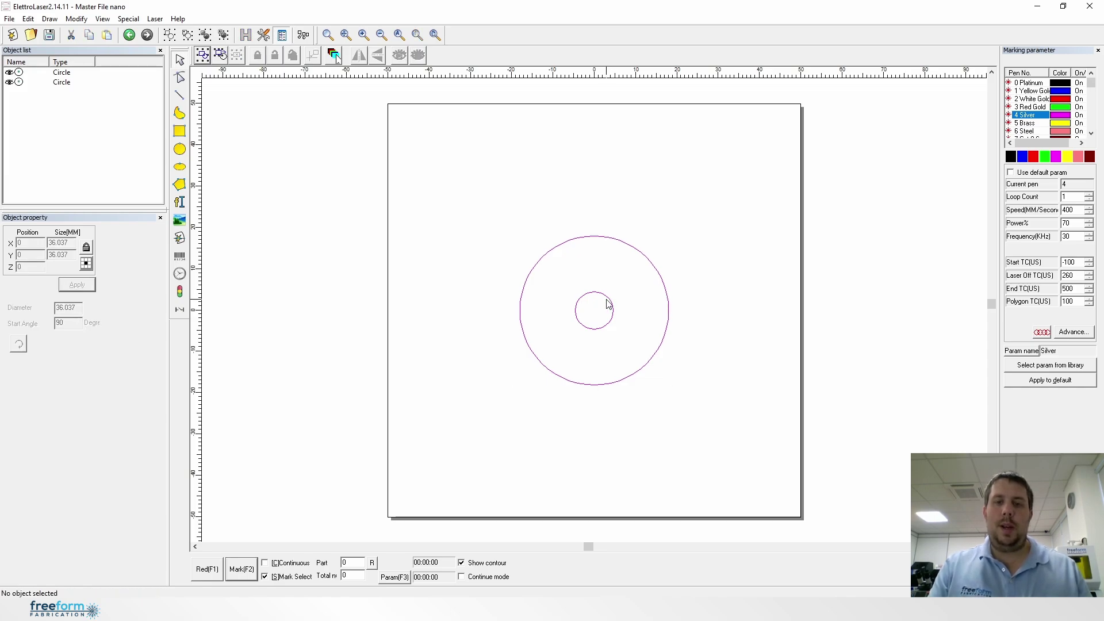
pyautogui.click(610, 302)
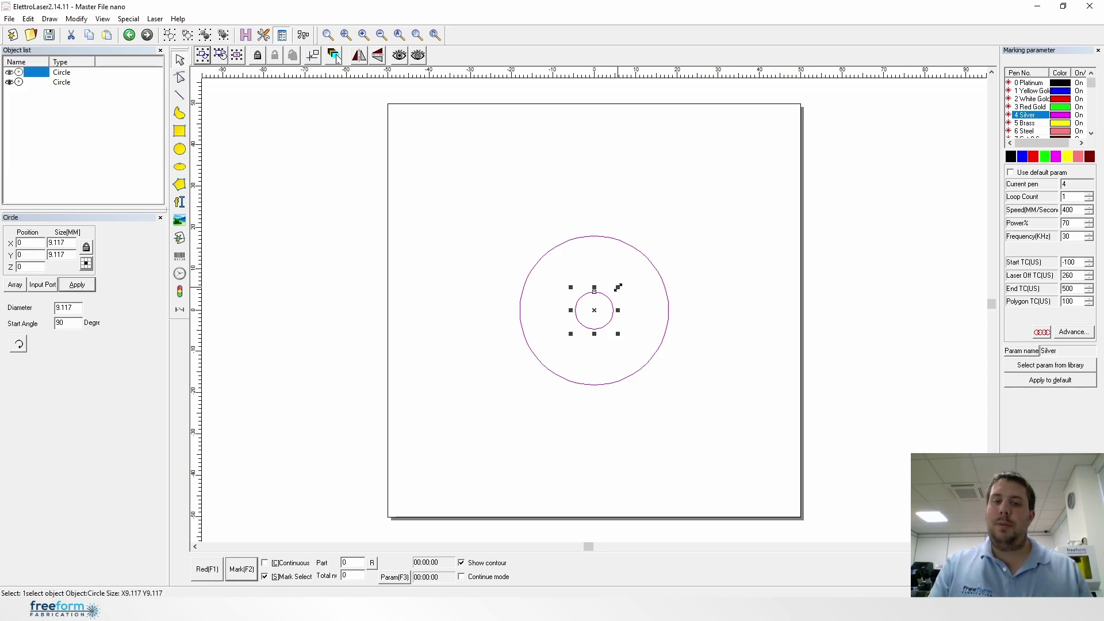
pyautogui.moveTo(617, 287); pyautogui.dragTo(729, 228)
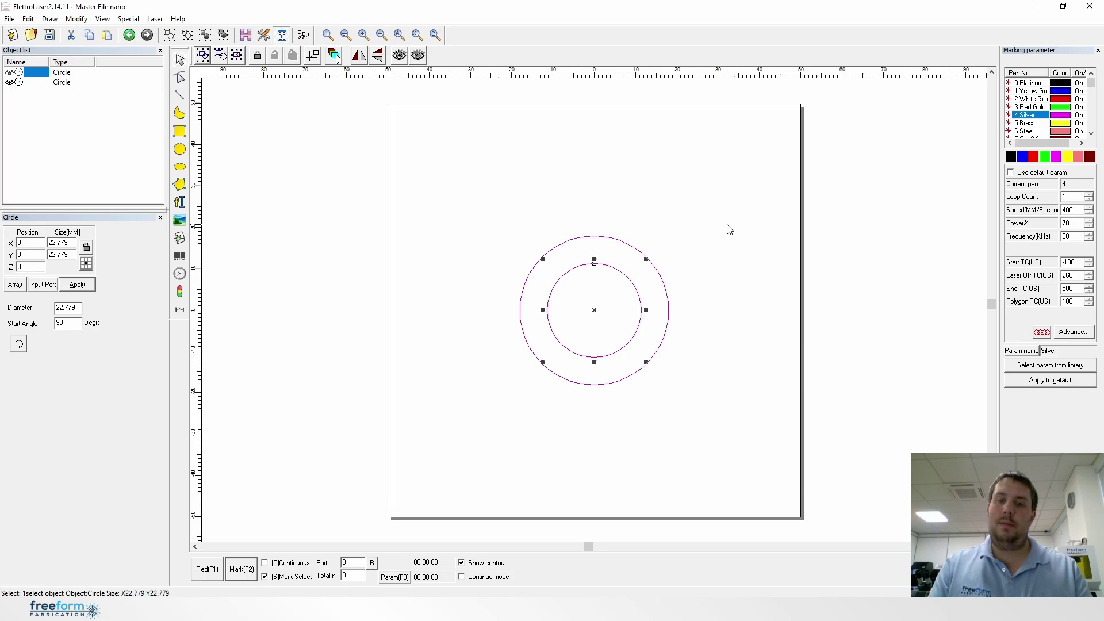
pyautogui.click(632, 223)
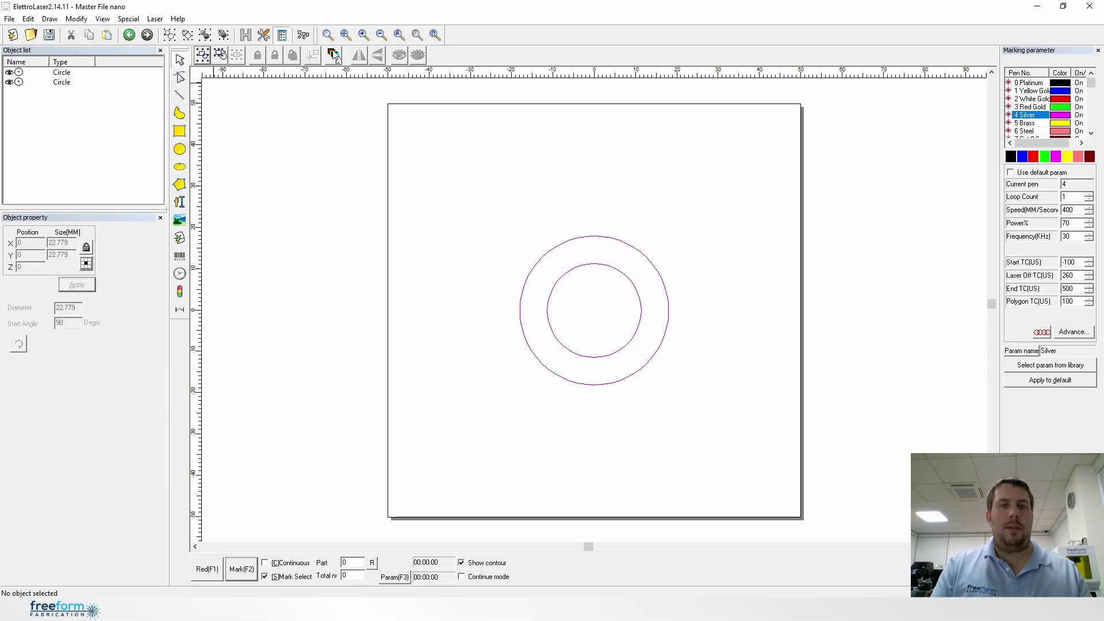
pyautogui.click(363, 34)
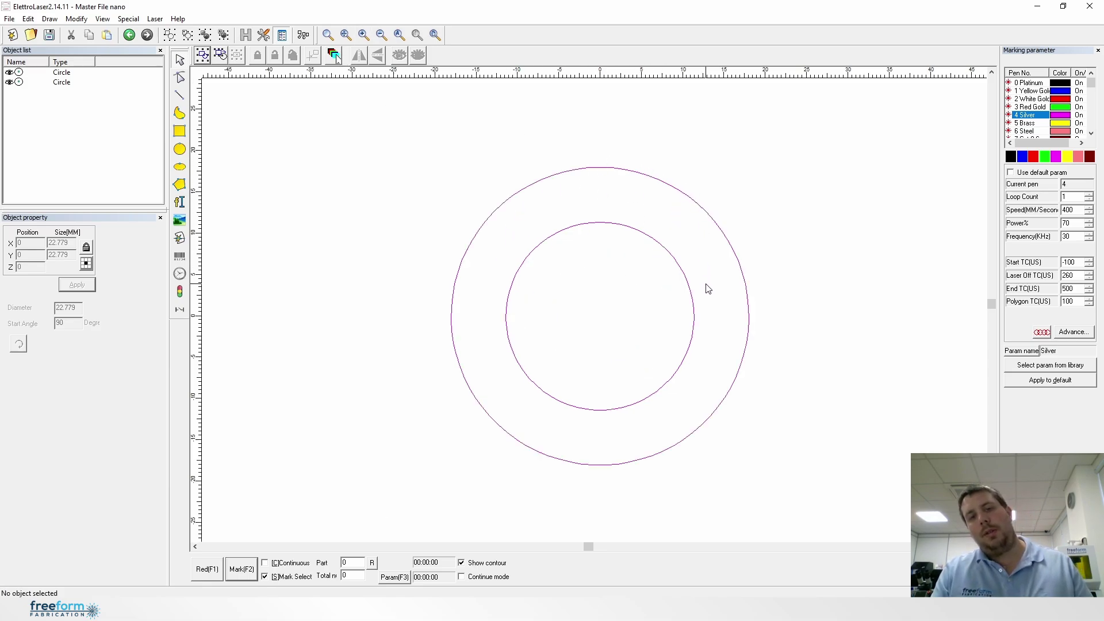
# - Place 'TEXT' inside the ring band at 5 mm height and bring up PathText
pyautogui.click(180, 206)
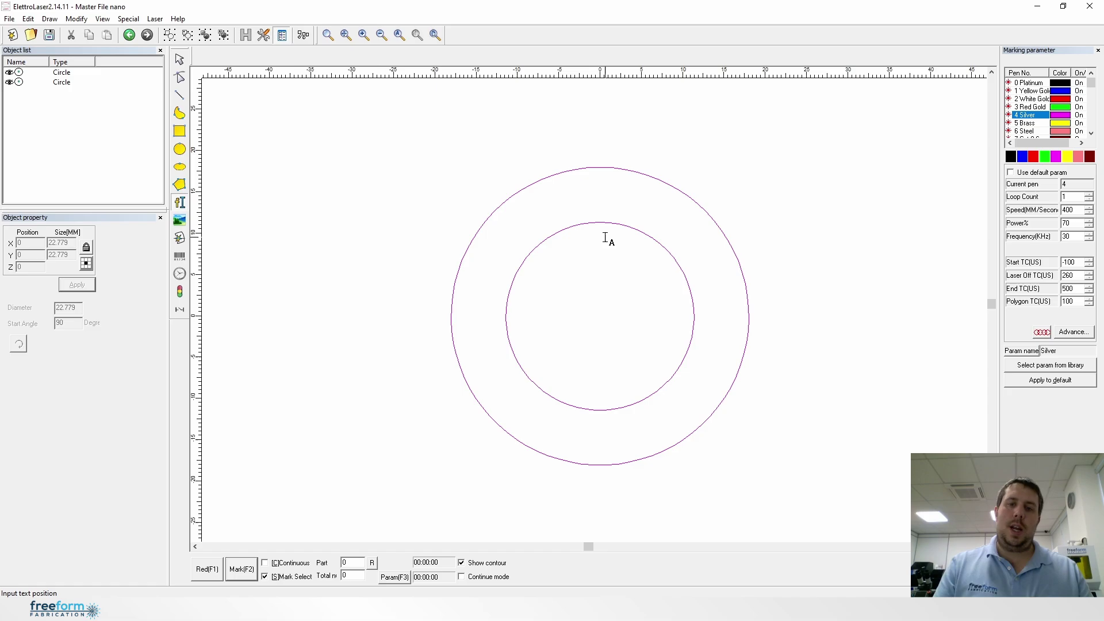
pyautogui.click(596, 222)
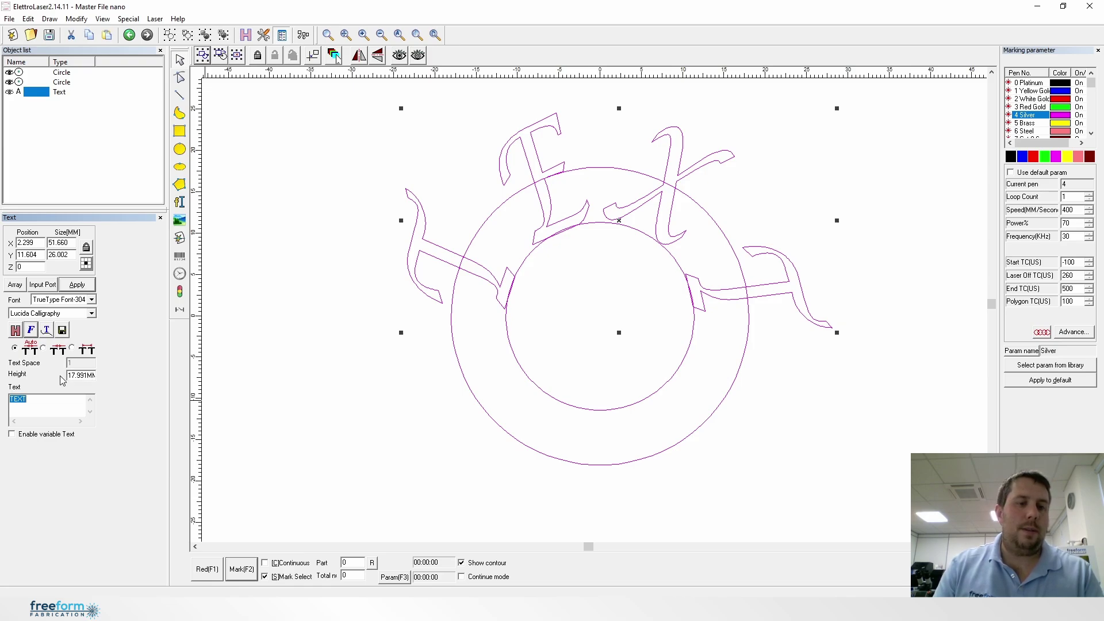
pyautogui.moveTo(70, 375); pyautogui.dragTo(133, 380)
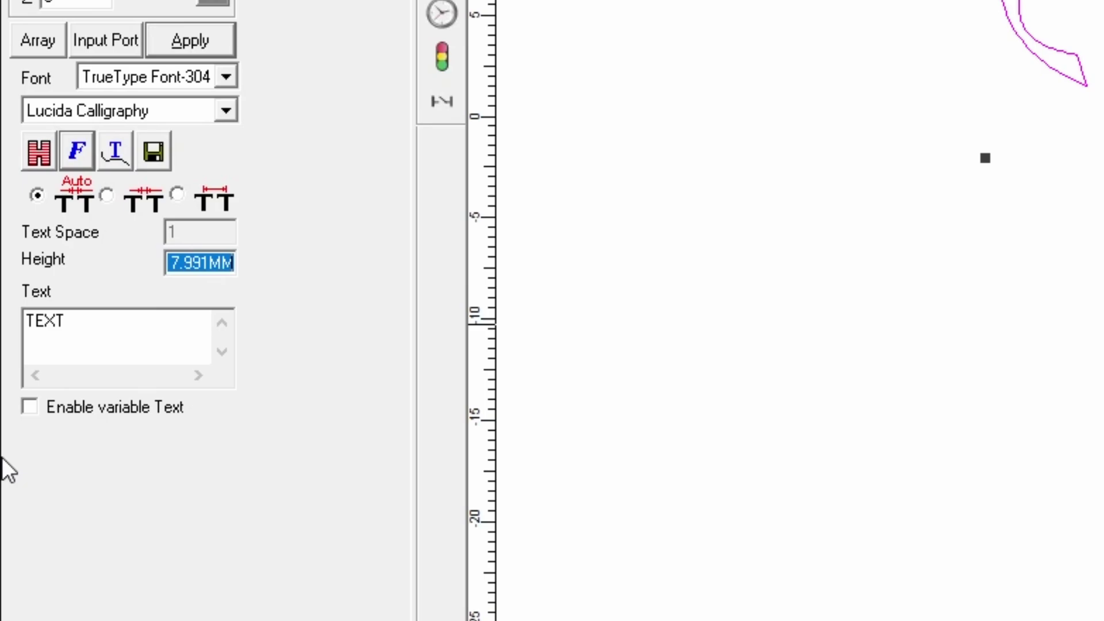
pyautogui.write('5')
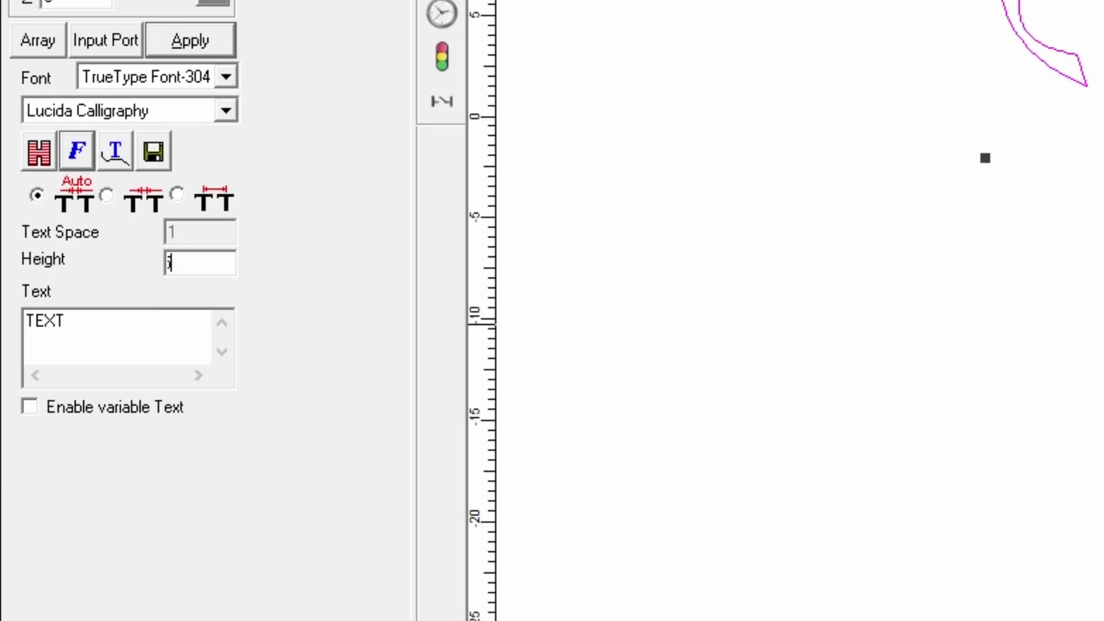
pyautogui.click(208, 50)
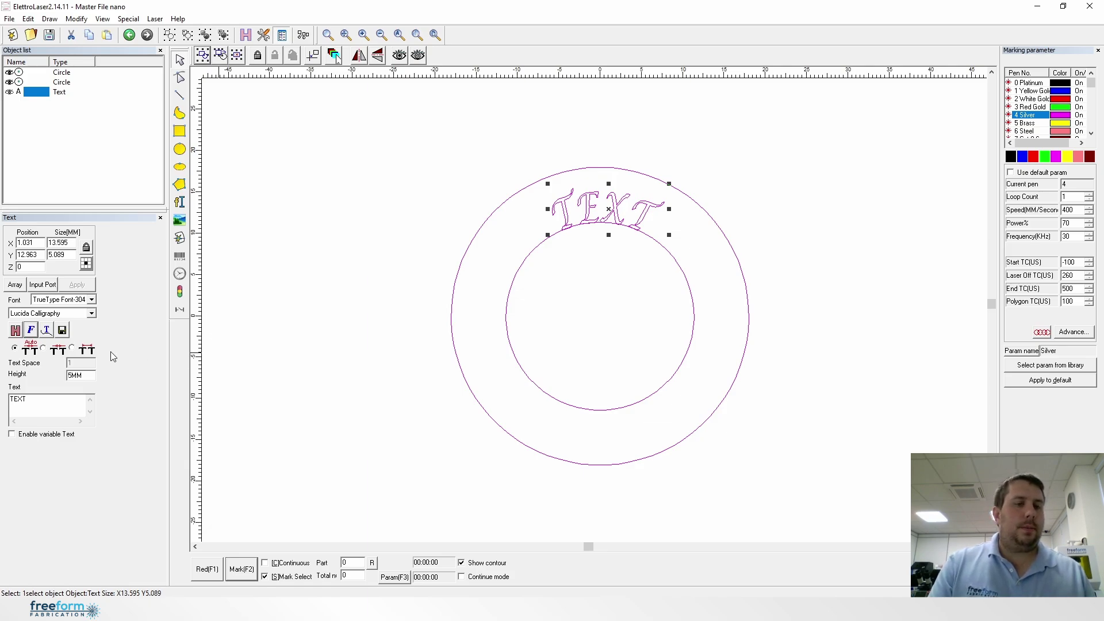
pyautogui.click(46, 330)
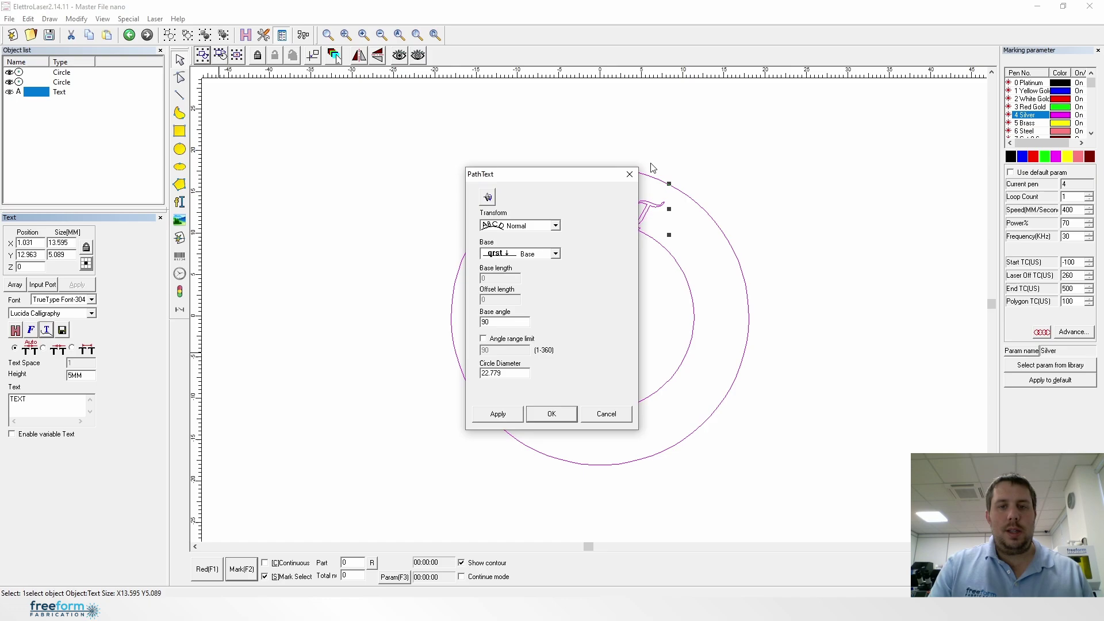
# - Try the Project transform on the curved text, then revert it to Normal
pyautogui.moveTo(579, 180); pyautogui.dragTo(909, 107)
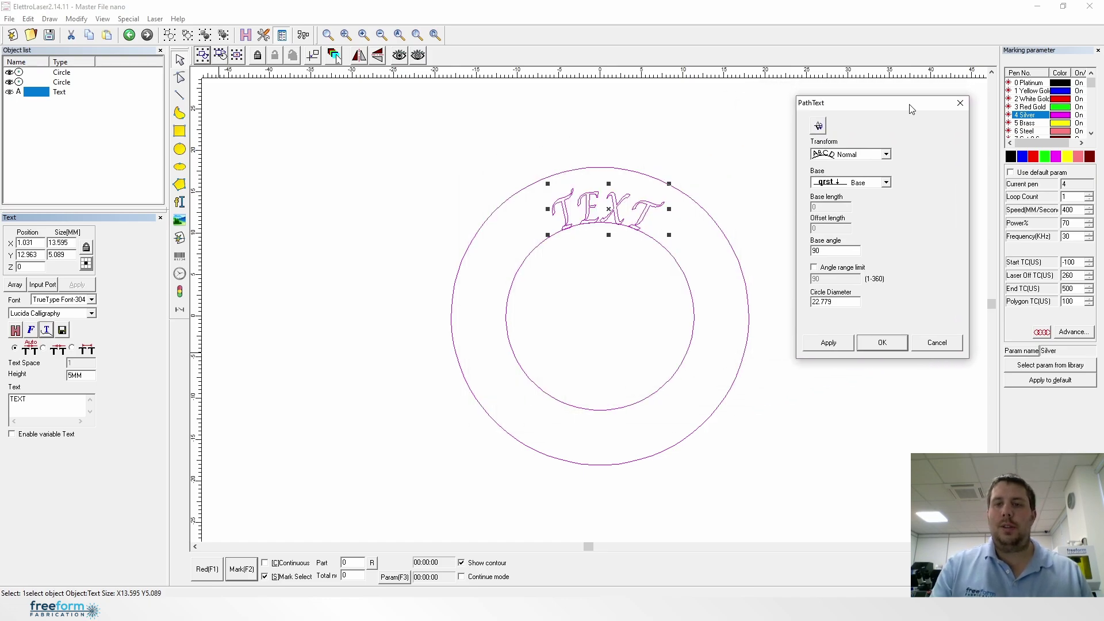
pyautogui.click(886, 156)
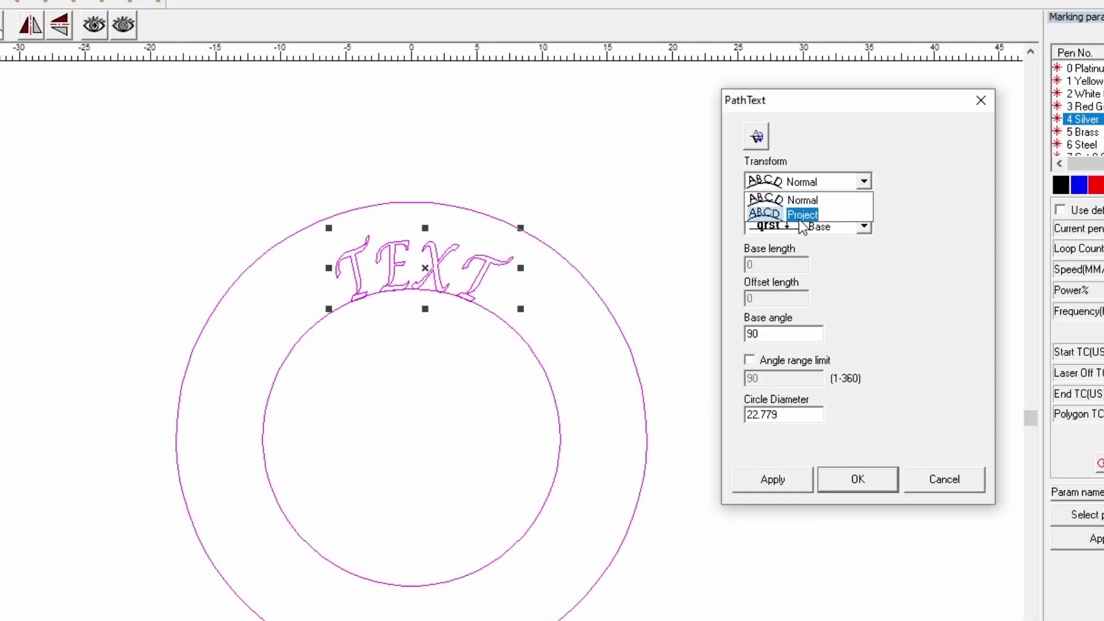
pyautogui.click(800, 218)
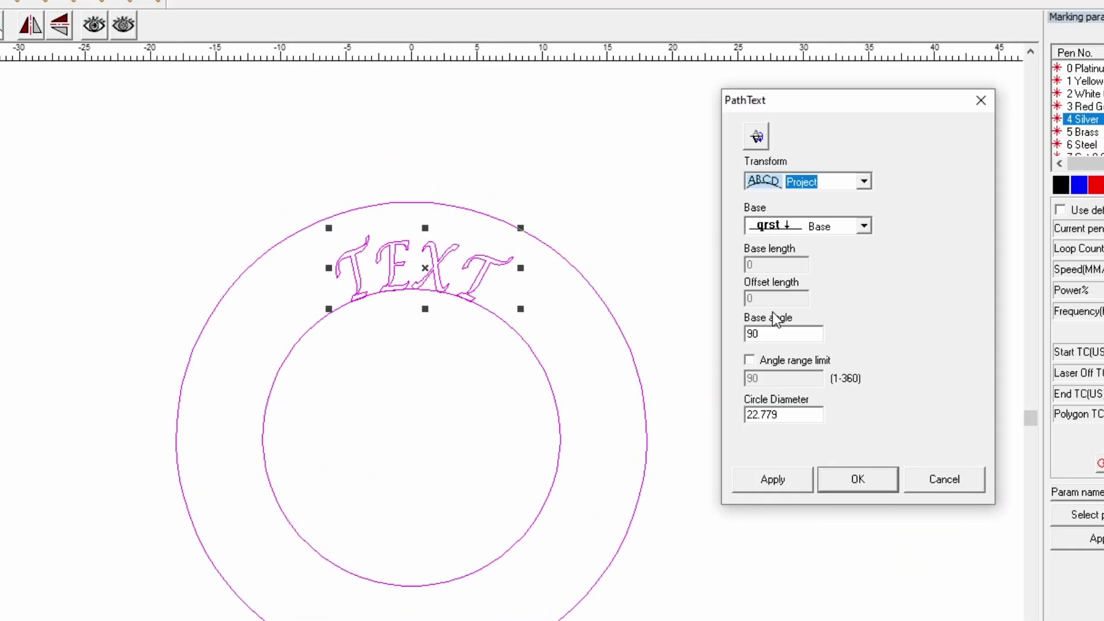
pyautogui.click(777, 486)
pyautogui.click(777, 484)
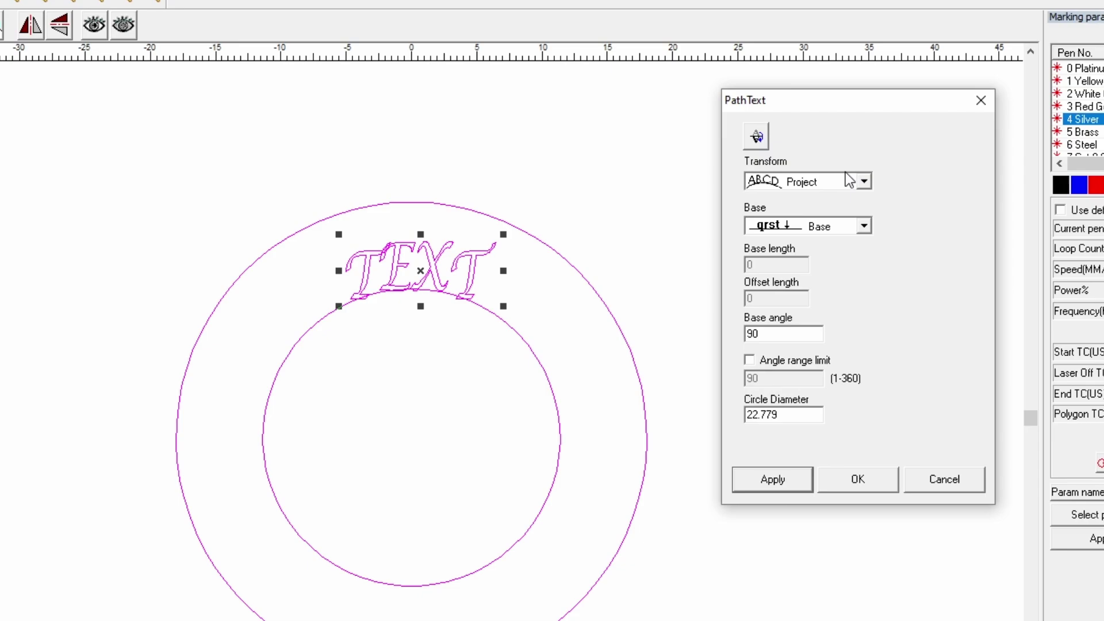
pyautogui.click(861, 181)
pyautogui.click(808, 199)
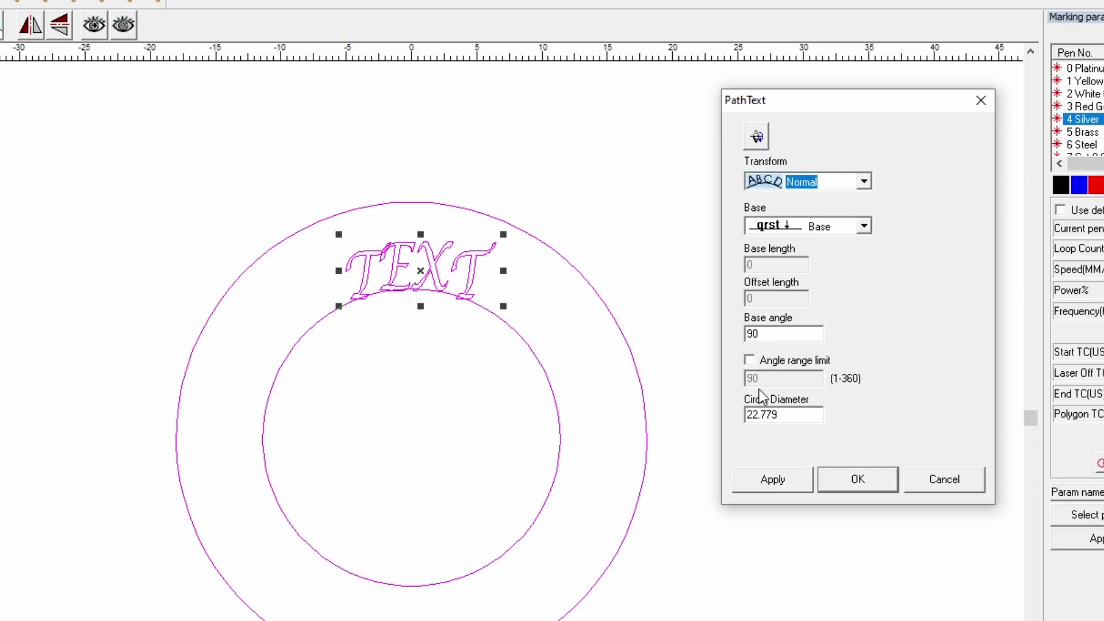
pyautogui.click(764, 471)
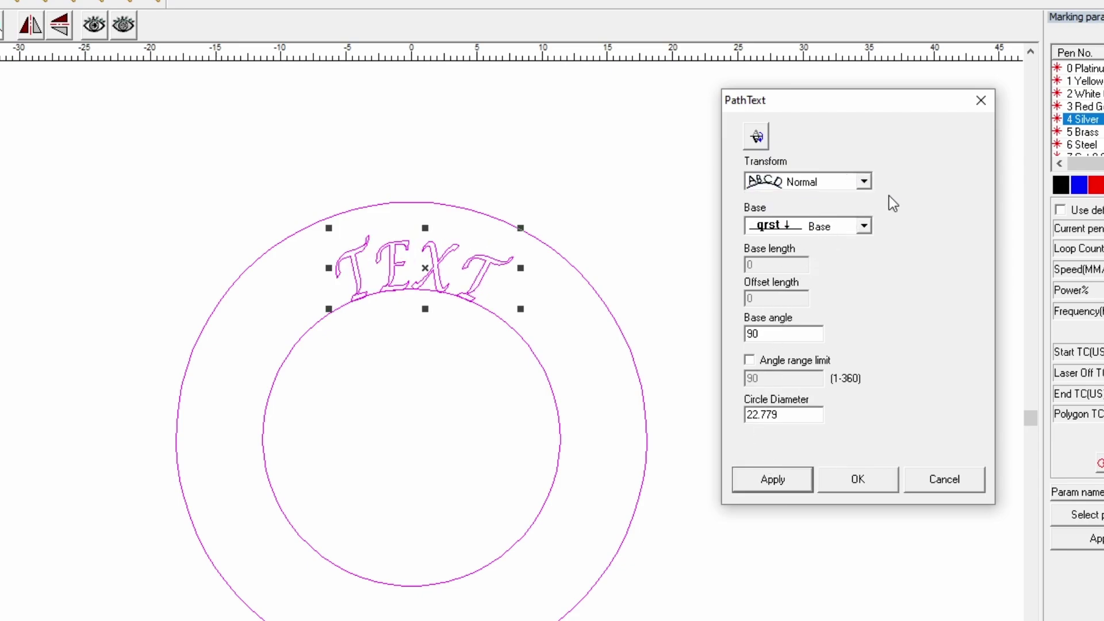
# - Preview Top, Bottom and Center alignments of the text on the circle
pyautogui.click(864, 226)
pyautogui.click(822, 242)
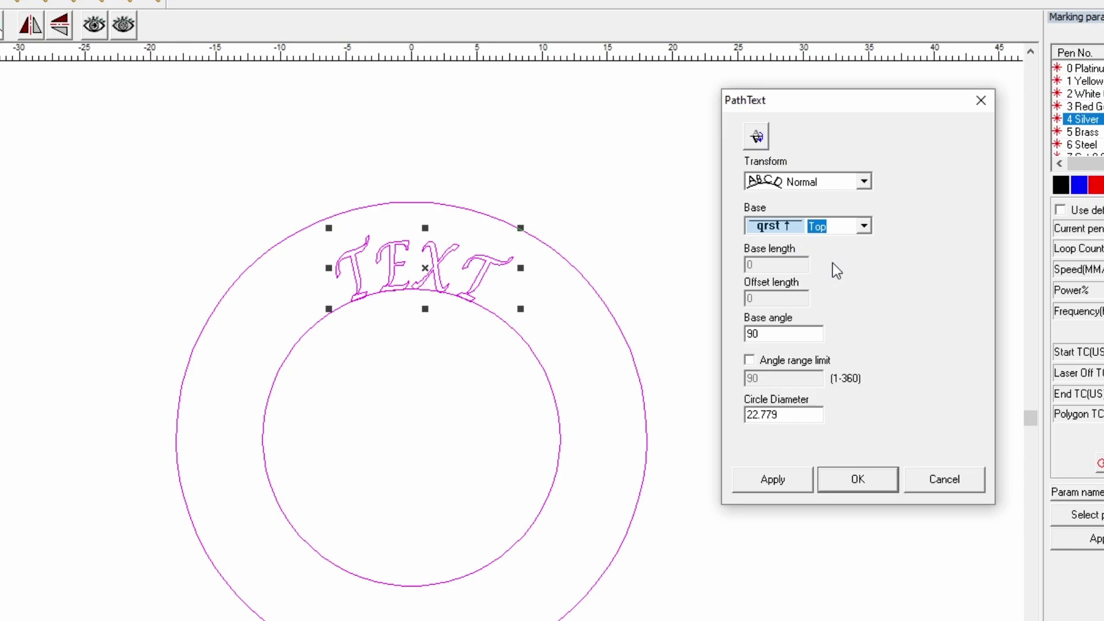
pyautogui.click(782, 475)
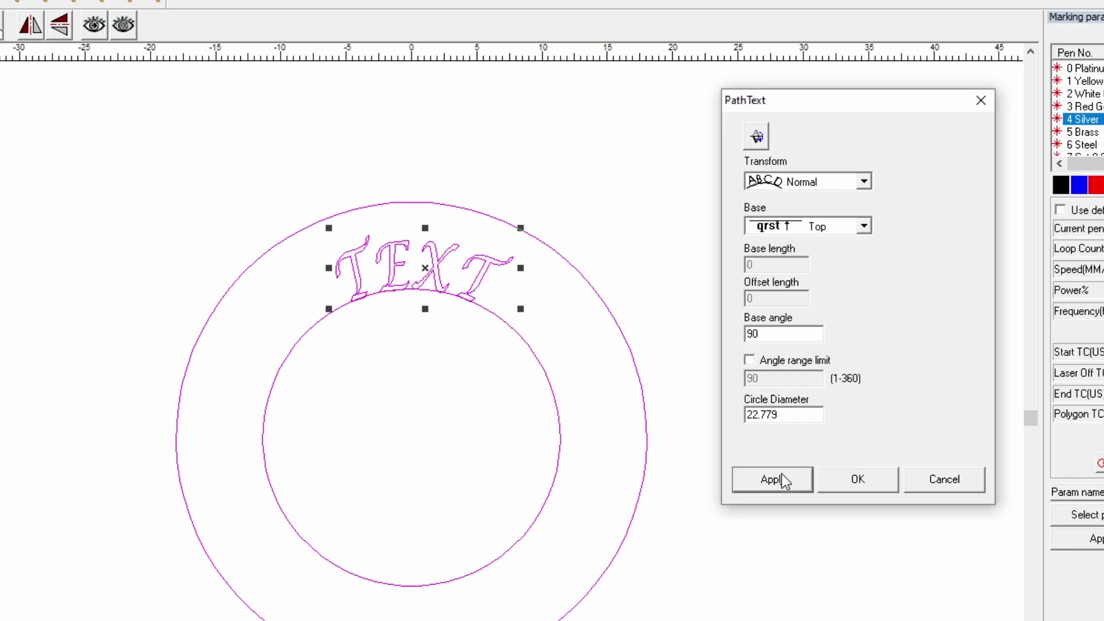
pyautogui.click(835, 227)
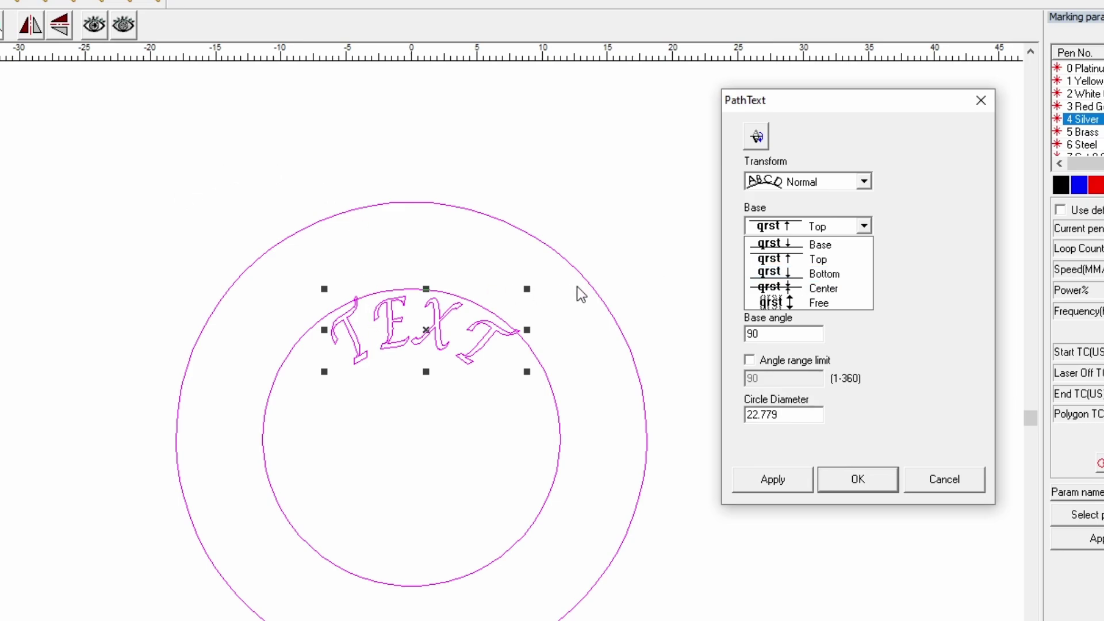
pyautogui.click(823, 275)
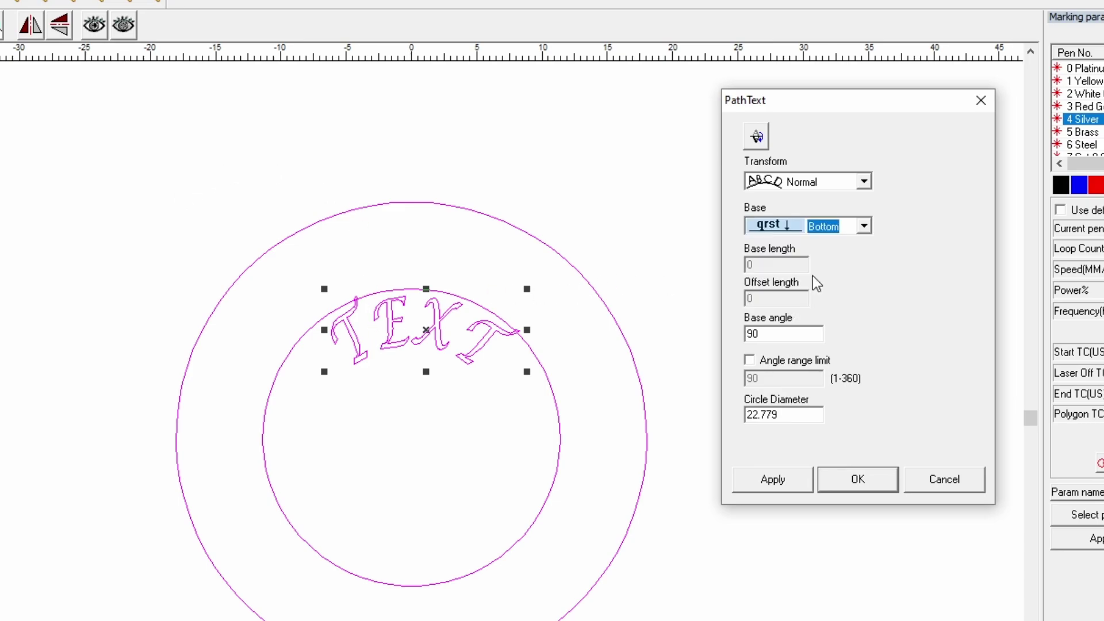
pyautogui.click(799, 478)
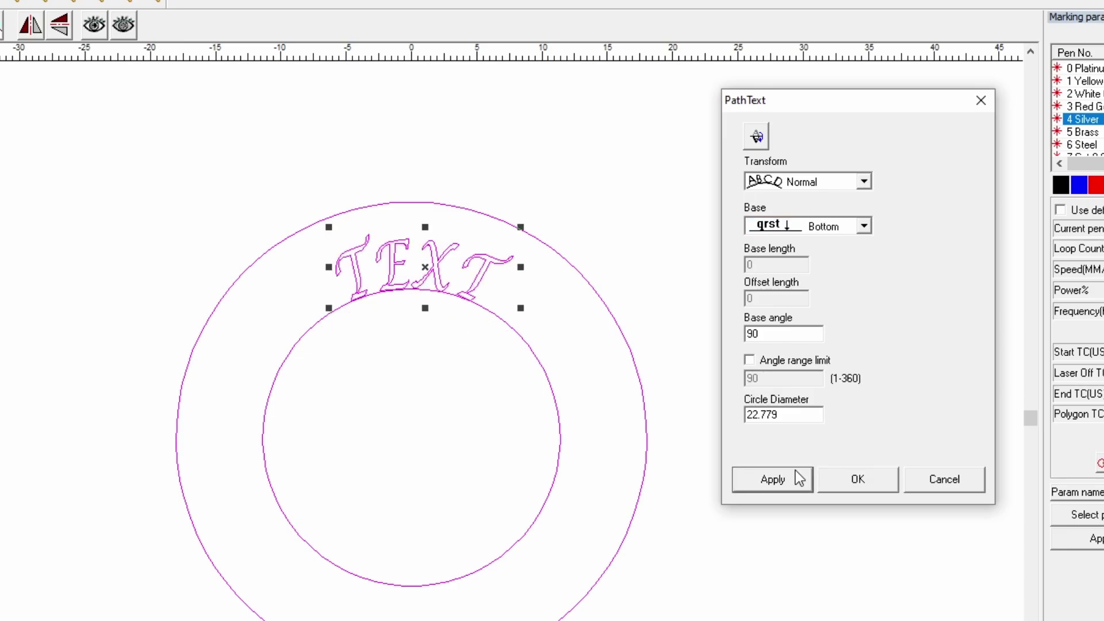
pyautogui.click(845, 230)
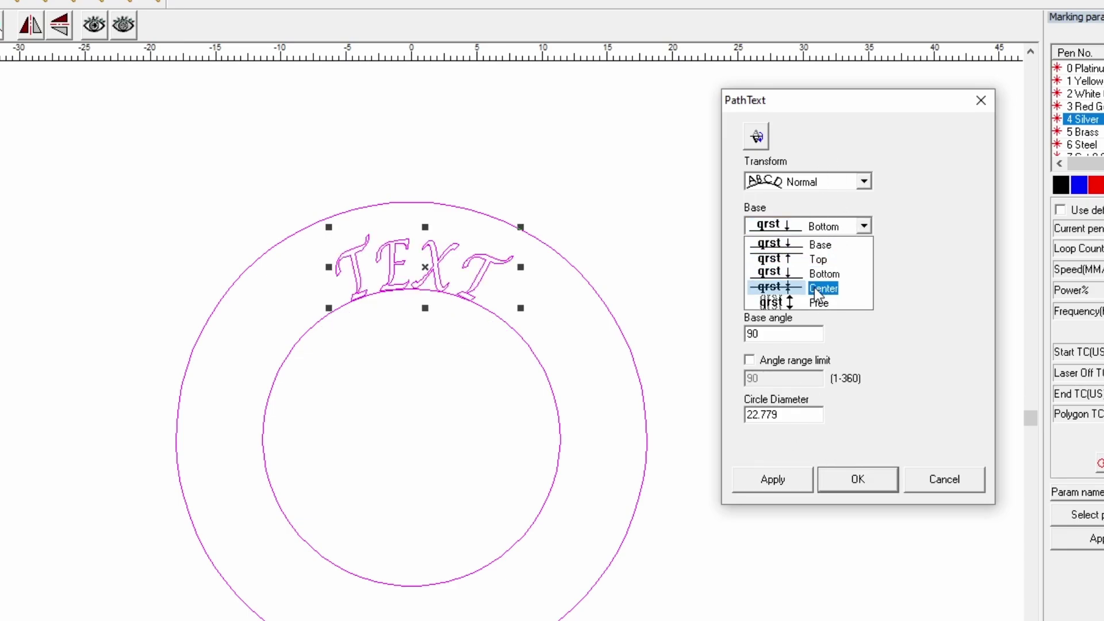
pyautogui.click(815, 290)
pyautogui.click(780, 483)
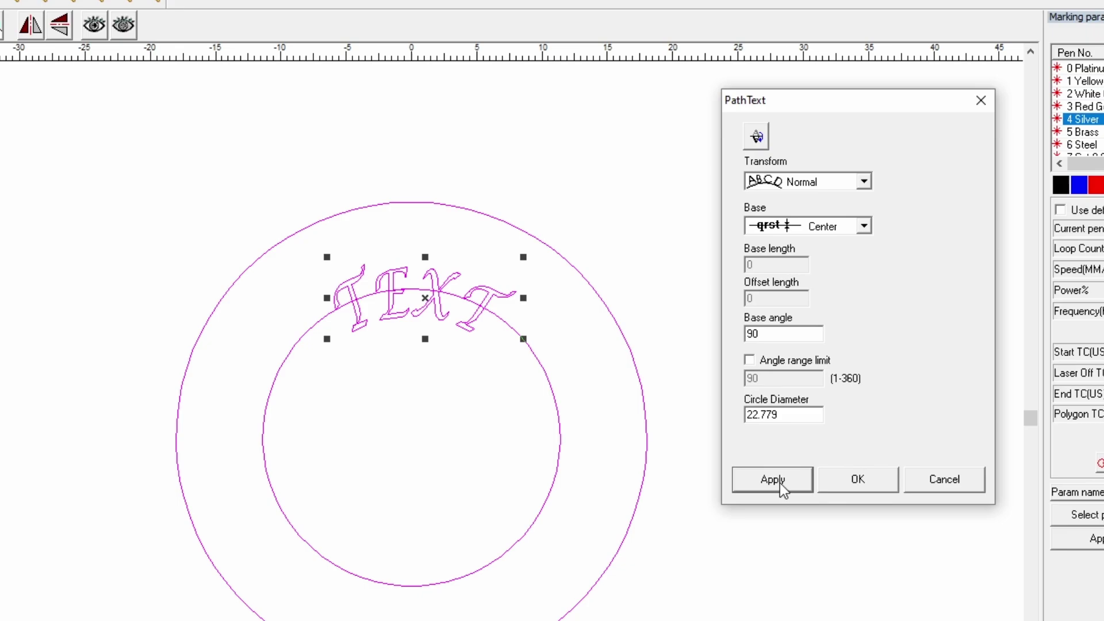
pyautogui.click(864, 226)
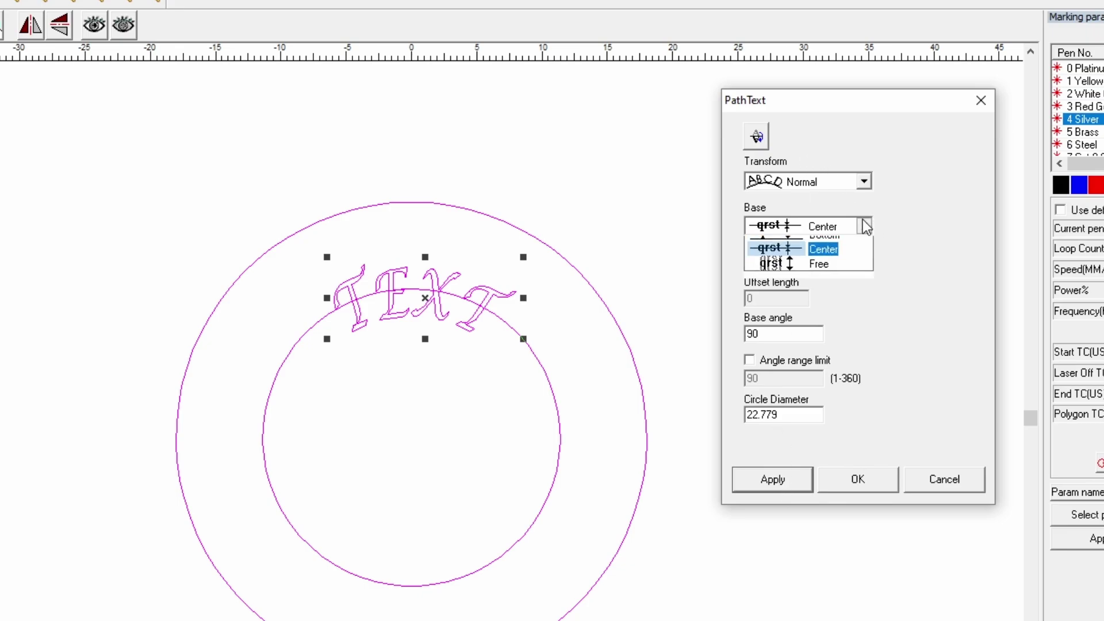
pyautogui.click(900, 345)
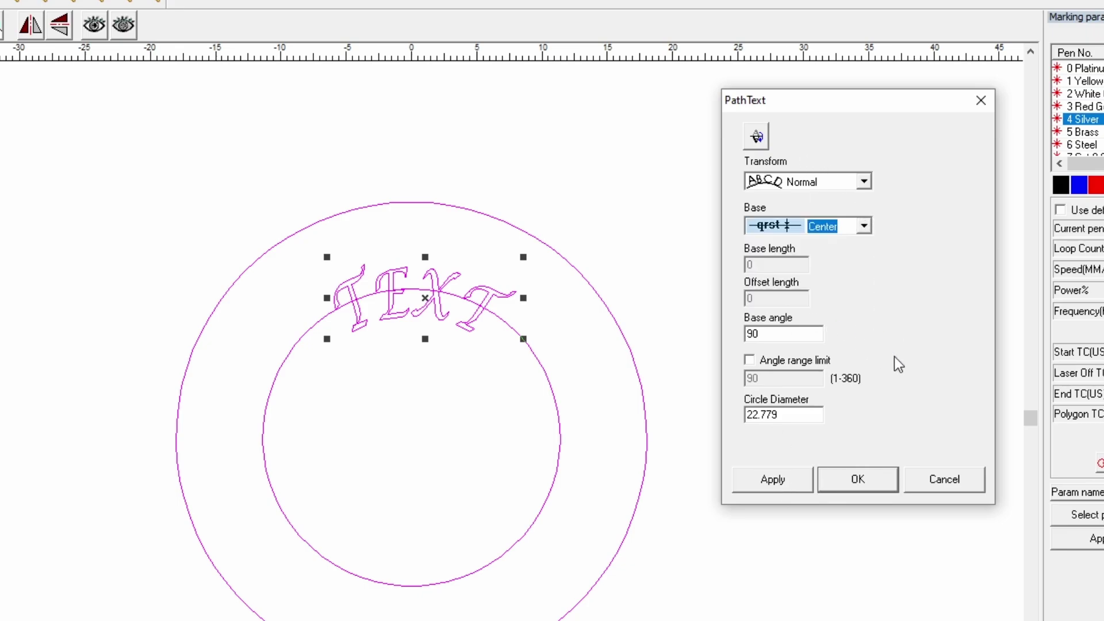
# - Apply Base alignment so the text's baseline rests on the circle
pyautogui.click(846, 232)
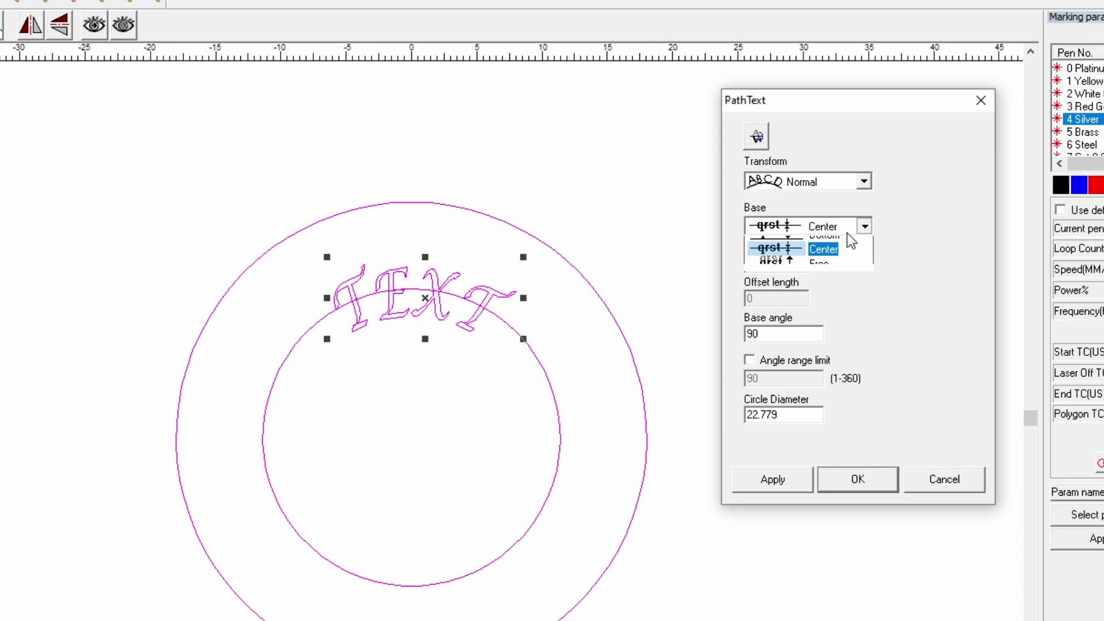
pyautogui.click(817, 246)
pyautogui.click(776, 483)
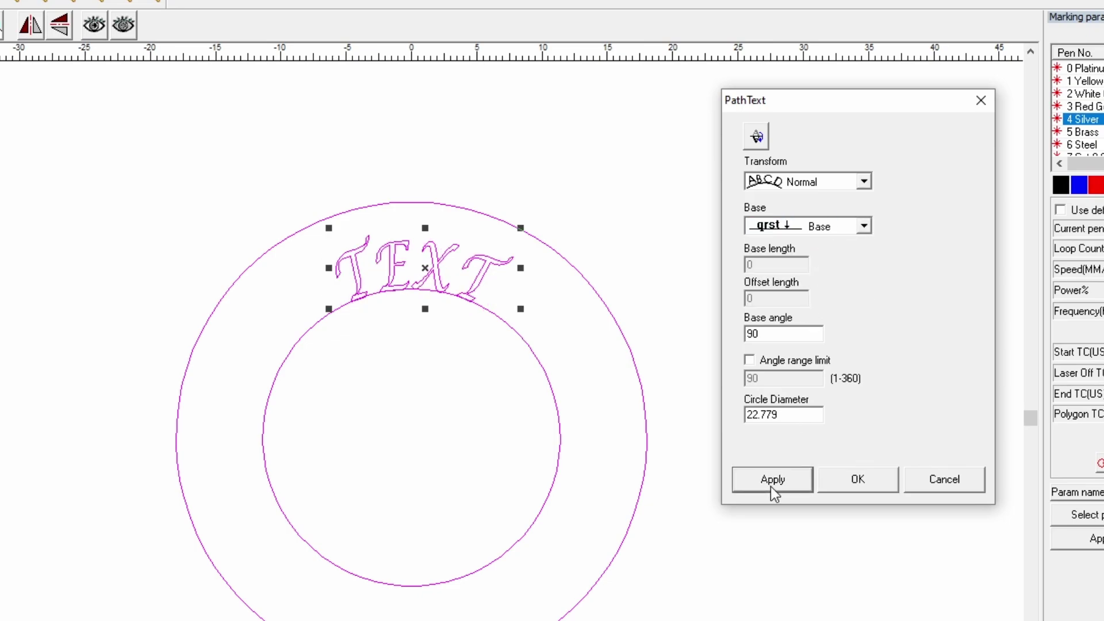
pyautogui.moveTo(785, 329); pyautogui.dragTo(678, 327)
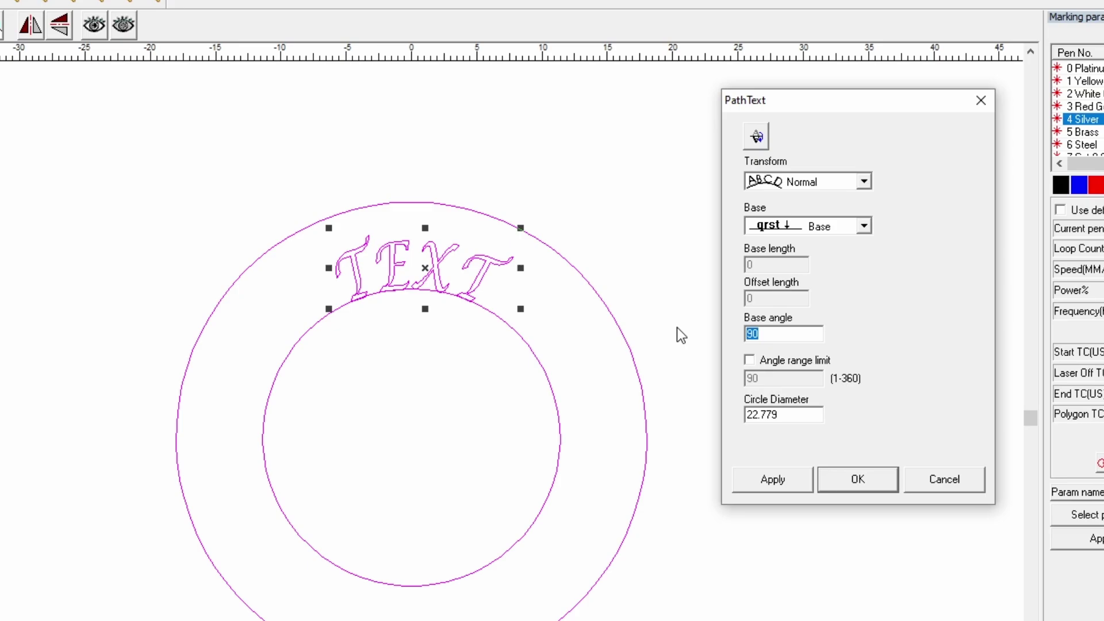
# - Preview base angles of 180°, 270° and 350° for the curved text
pyautogui.write('180')
pyautogui.click(782, 485)
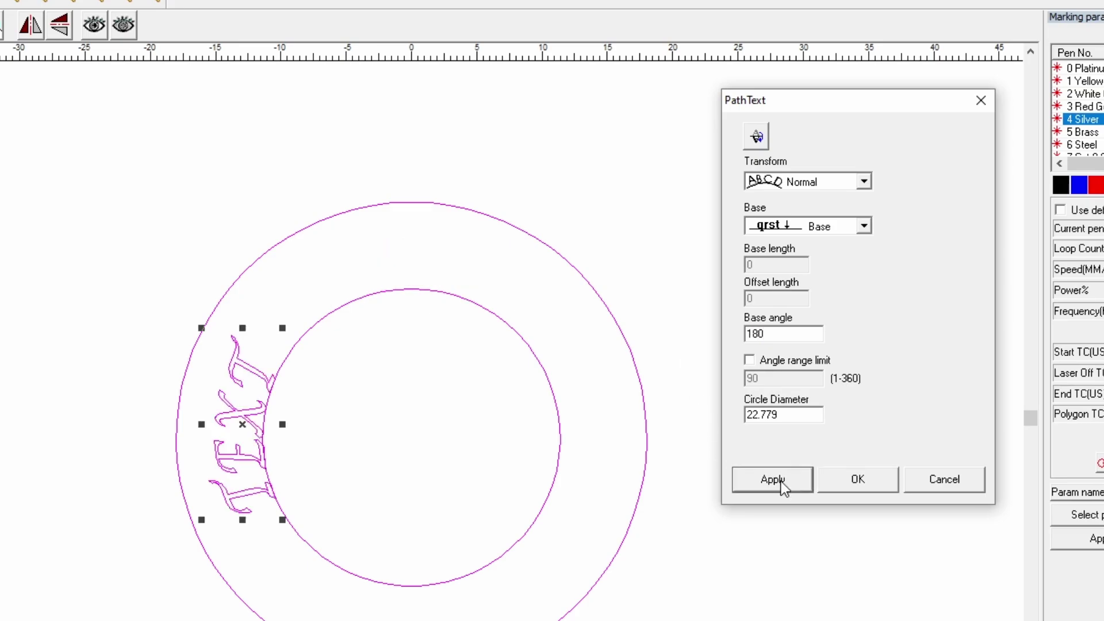
pyautogui.moveTo(780, 333); pyautogui.dragTo(659, 343)
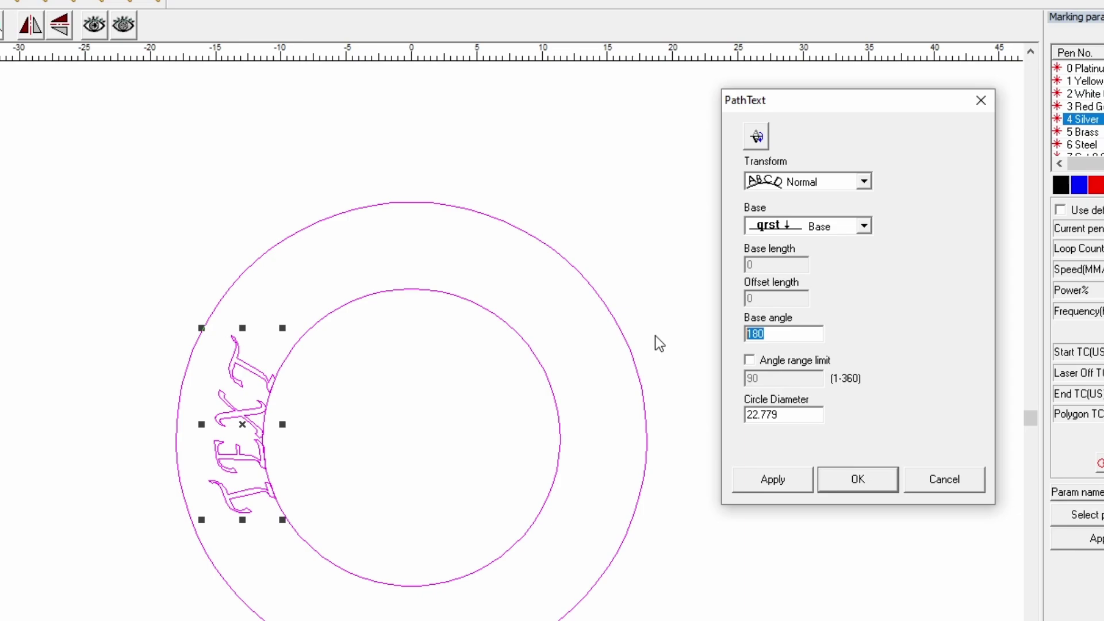
pyautogui.write('270')
pyautogui.click(755, 477)
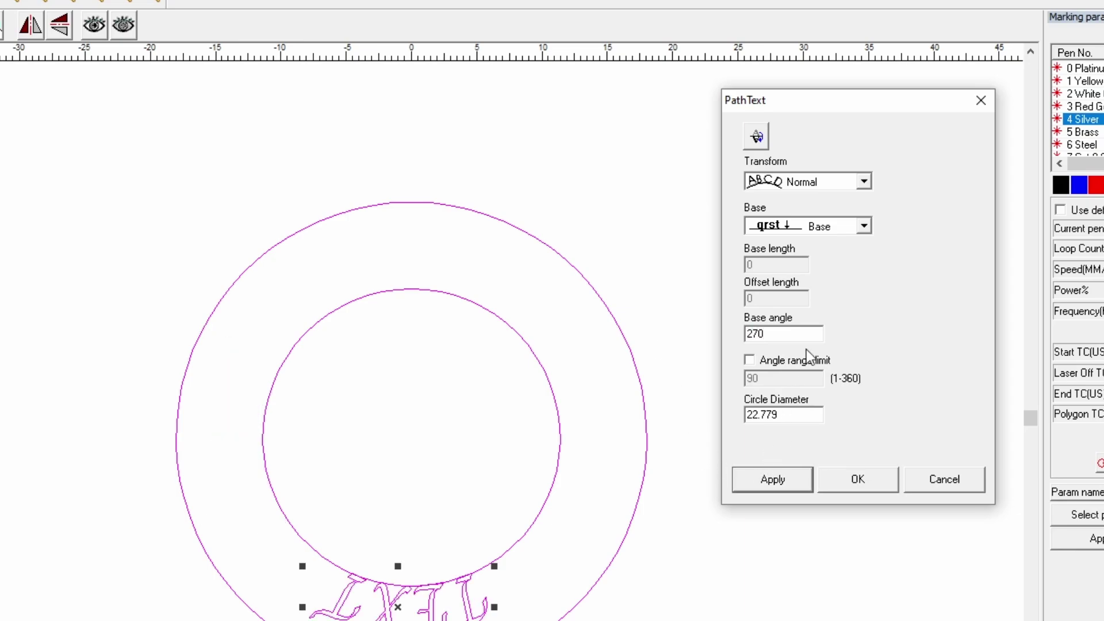
pyautogui.click(775, 338)
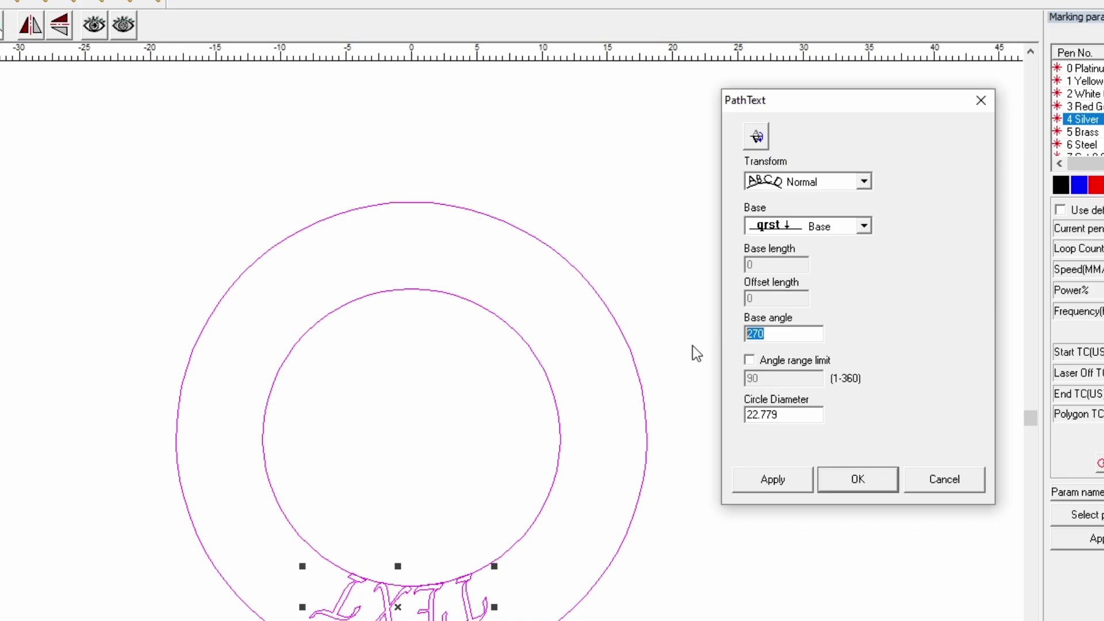
pyautogui.write('350')
pyautogui.click(759, 476)
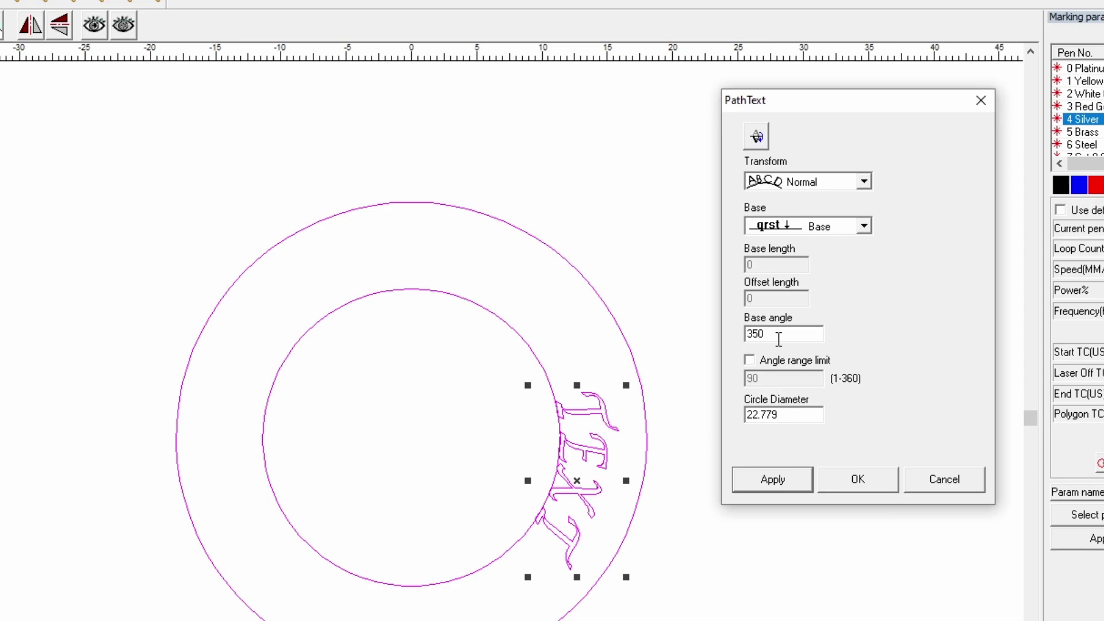
# - Set the circle diameter to 25, try a 0° base angle, then apply 90°
pyautogui.doubleClick(789, 415)
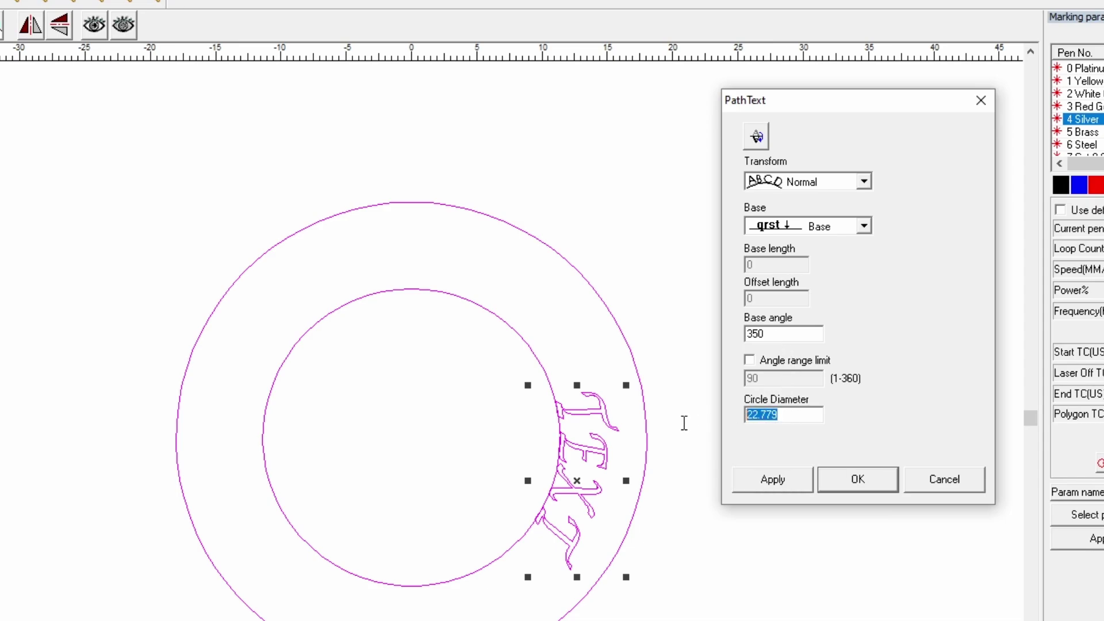
pyautogui.write('25')
pyautogui.click(739, 483)
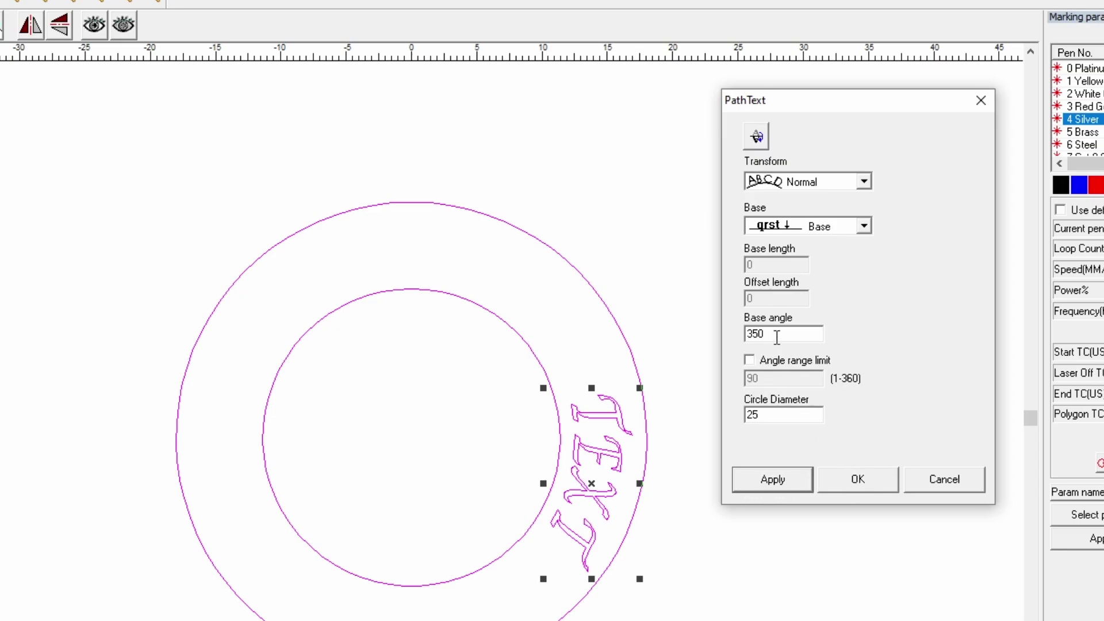
pyautogui.moveTo(782, 334); pyautogui.dragTo(670, 340)
pyautogui.write('0')
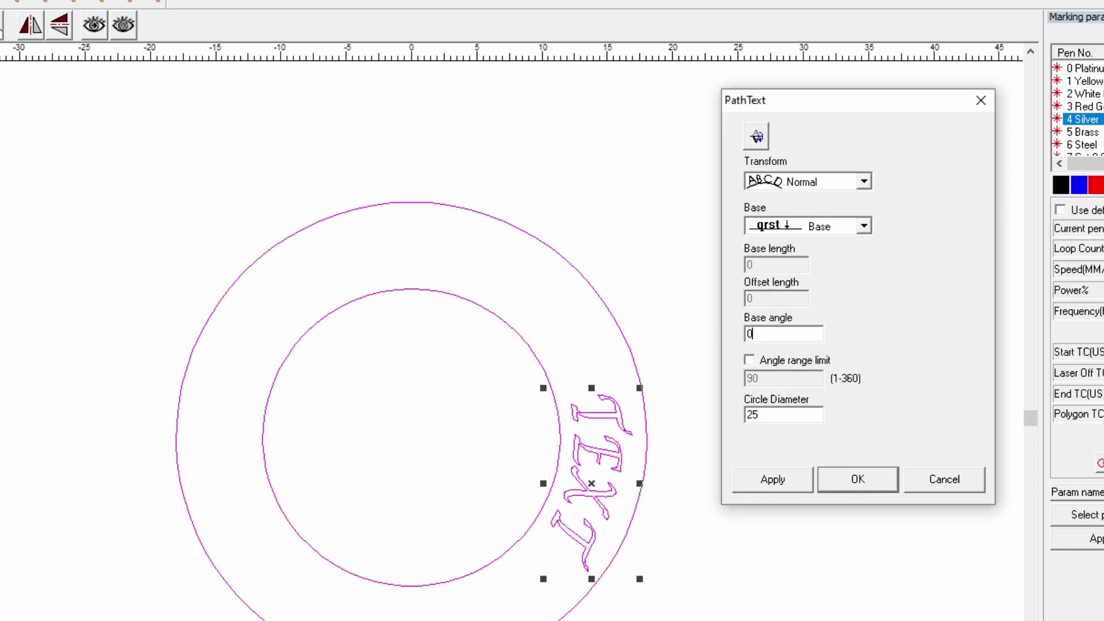
pyautogui.click(756, 480)
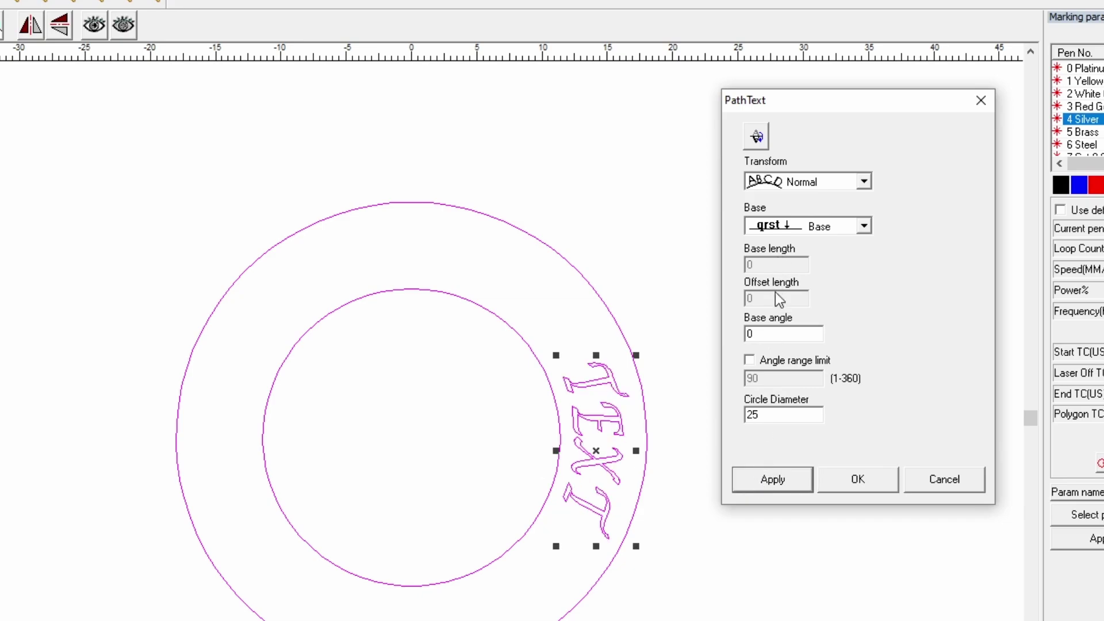
pyautogui.moveTo(773, 334); pyautogui.dragTo(643, 337)
pyautogui.write('90')
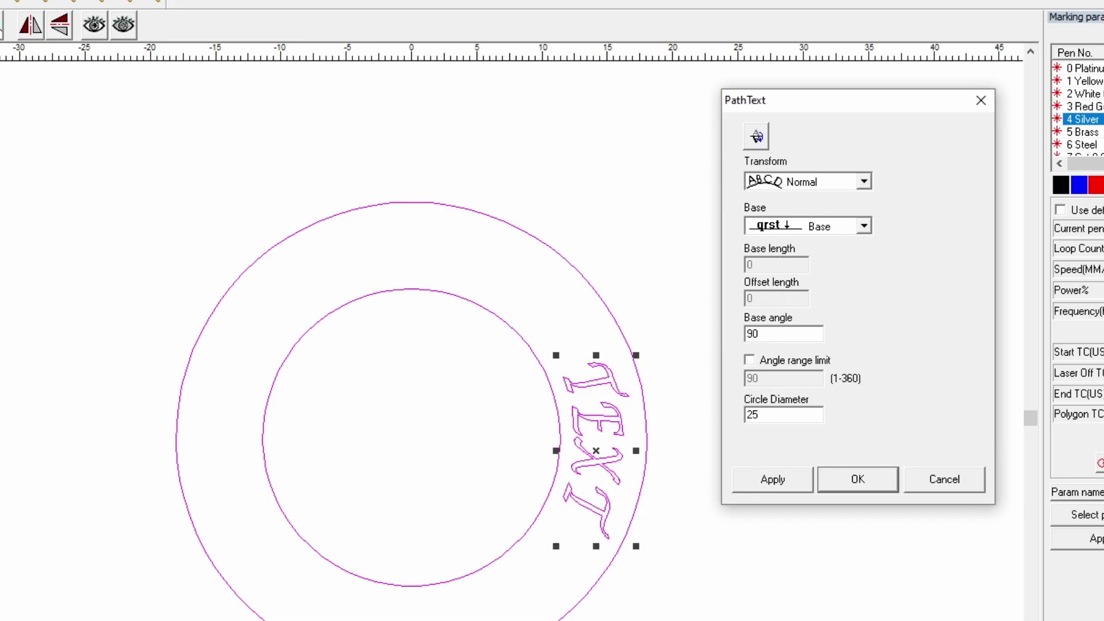
pyautogui.click(747, 481)
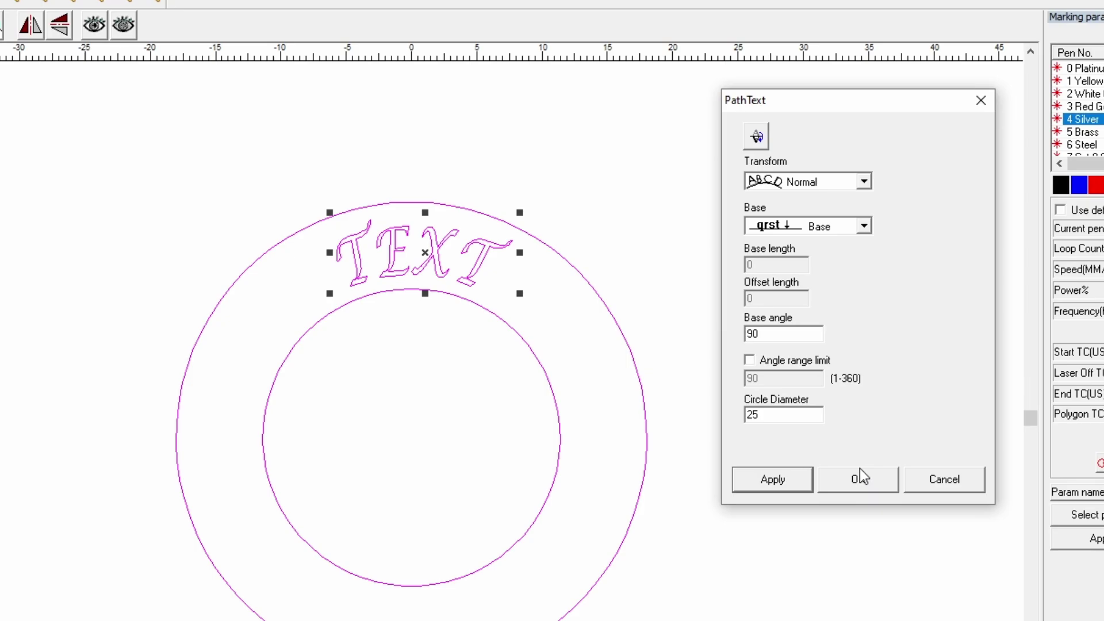
# - Confirm the PathText settings and zoom in on the ring and text
pyautogui.click(858, 479)
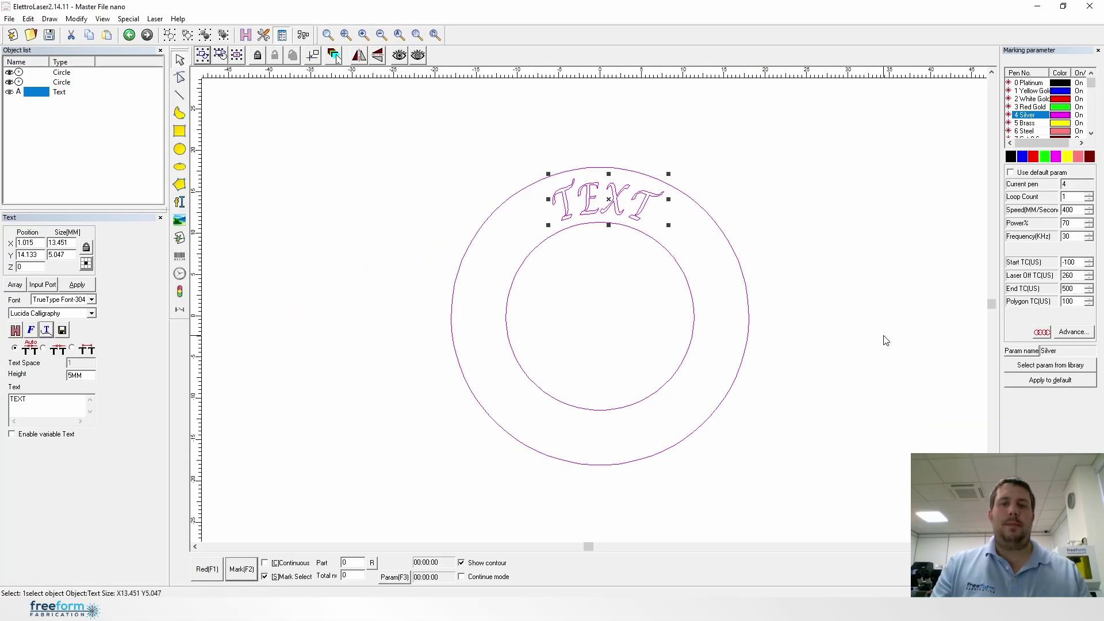
pyautogui.click(361, 37)
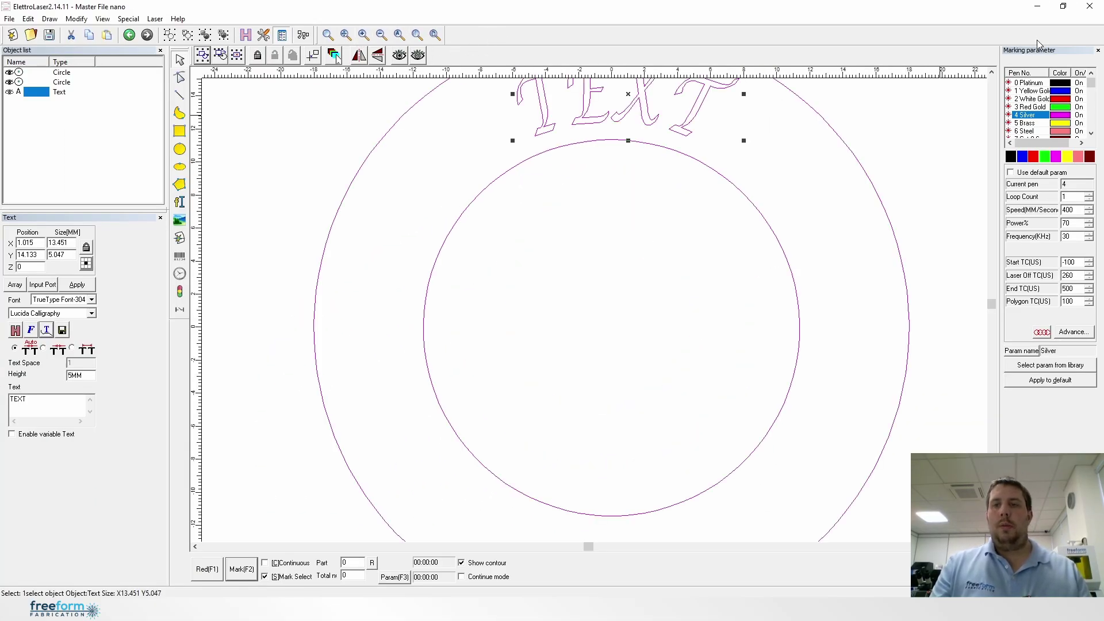
pyautogui.scroll(4, 990, 75)
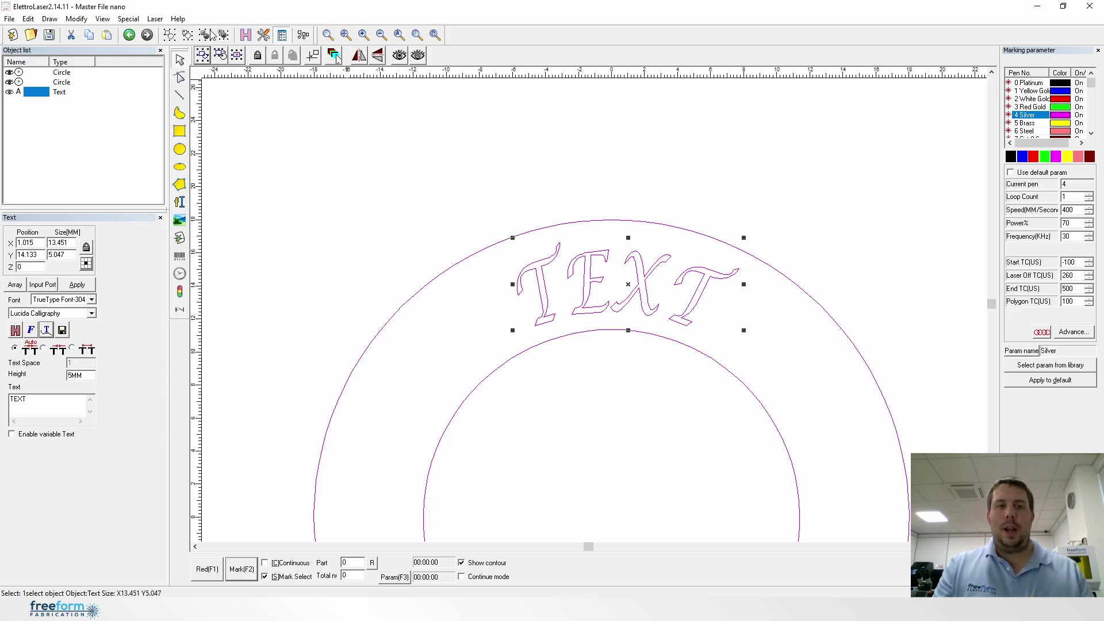
# - Tilt TEXT slightly and stretch it to about 14.3 × 5.5 mm within the band
pyautogui.click(742, 237)
pyautogui.moveTo(743, 237)
pyautogui.mouseDown()
pyautogui.moveTo(748, 246)
pyautogui.moveTo(744, 236)
pyautogui.mouseUp()
pyautogui.click(759, 281)
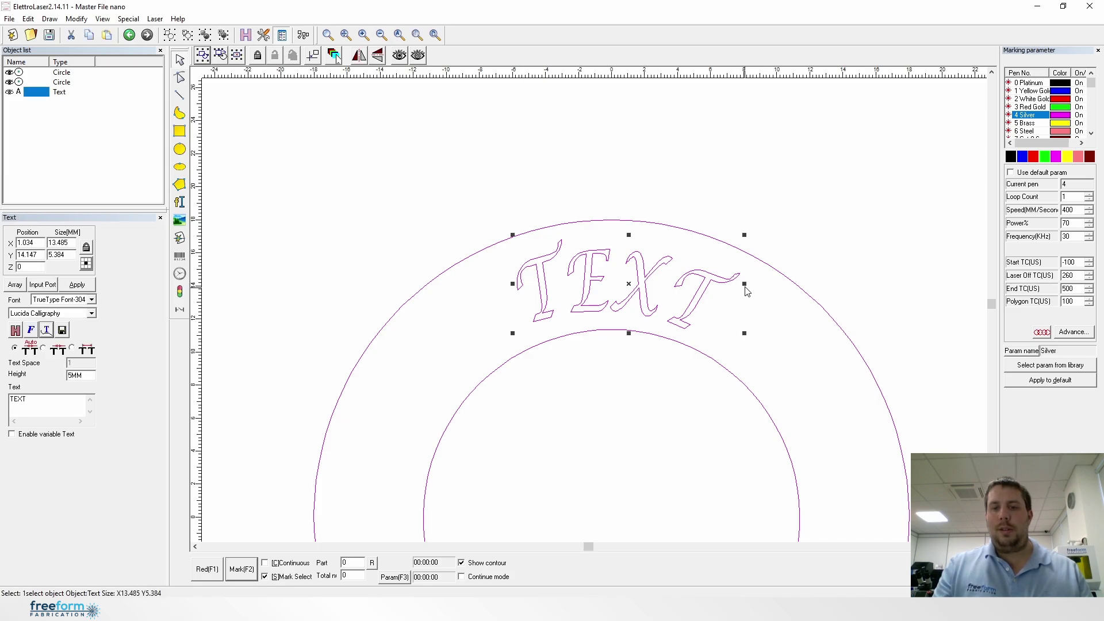
pyautogui.moveTo(744, 283); pyautogui.dragTo(753, 284)
pyautogui.moveTo(755, 331); pyautogui.dragTo(757, 345)
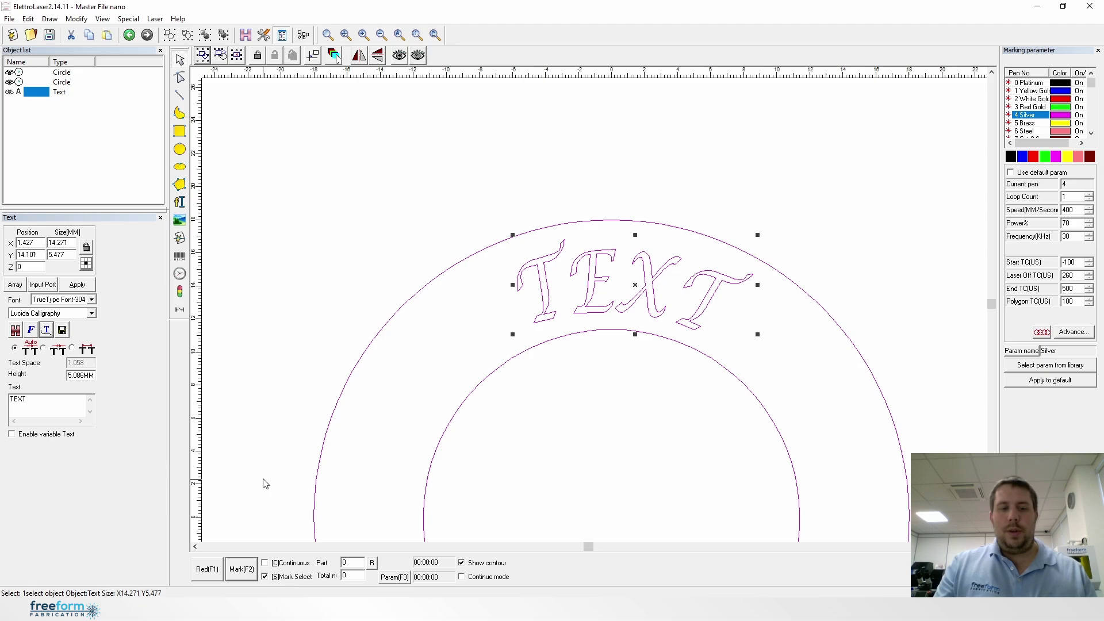
pyautogui.click(207, 569)
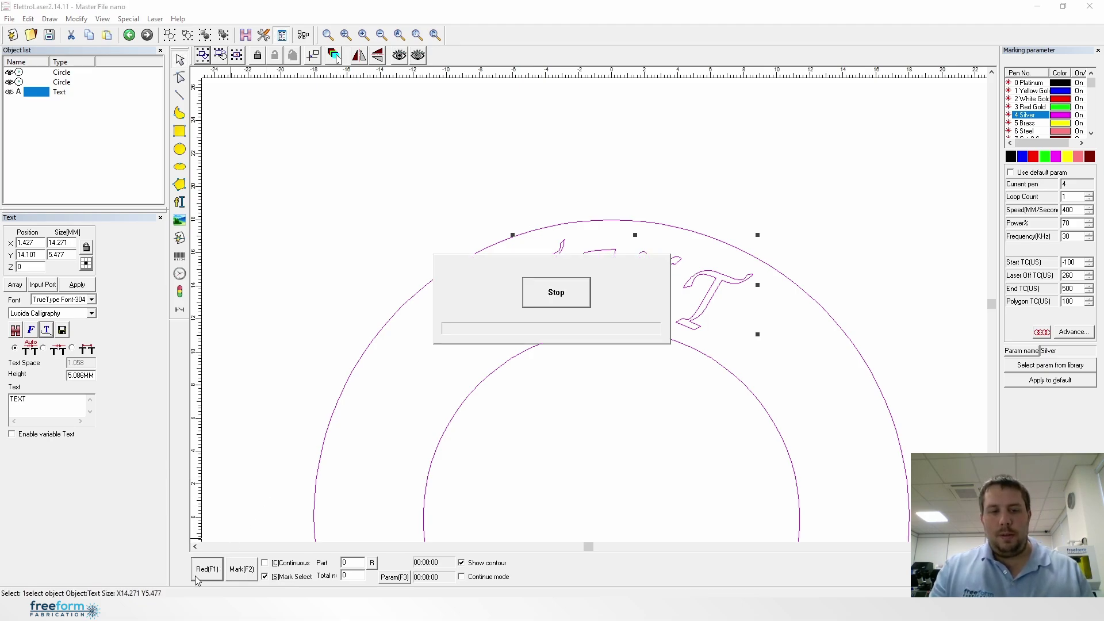
pyautogui.click(553, 299)
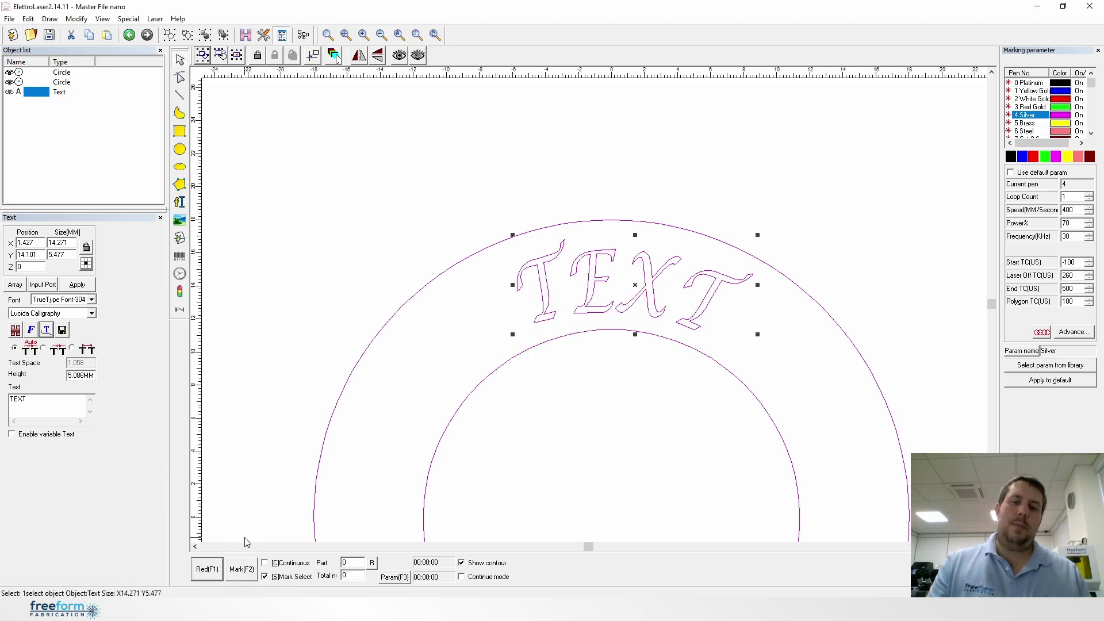
pyautogui.click(206, 569)
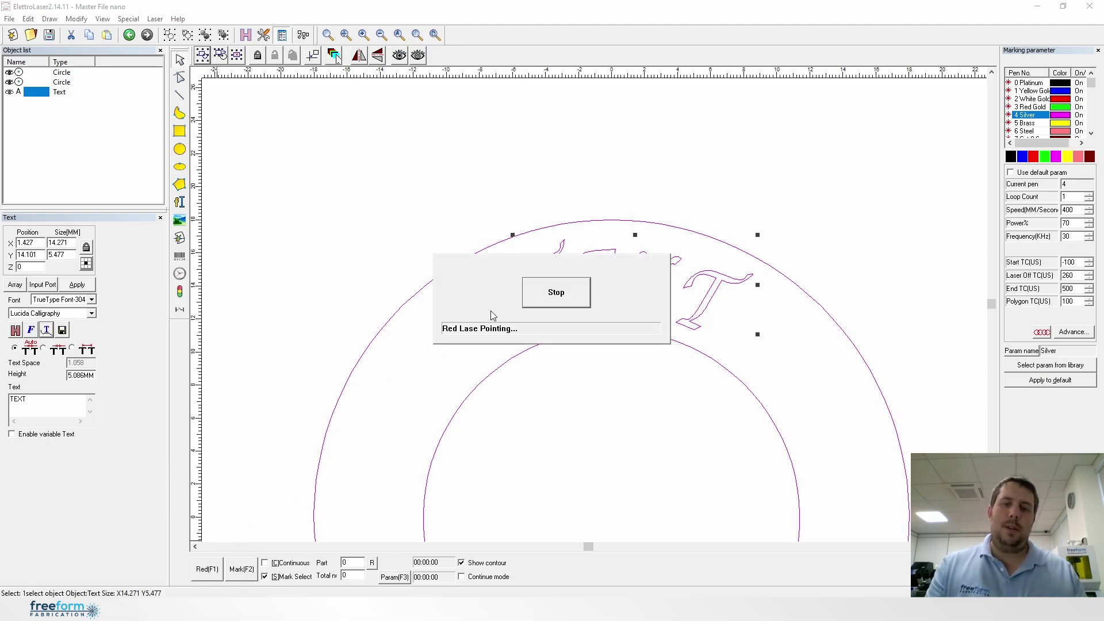
pyautogui.click(547, 291)
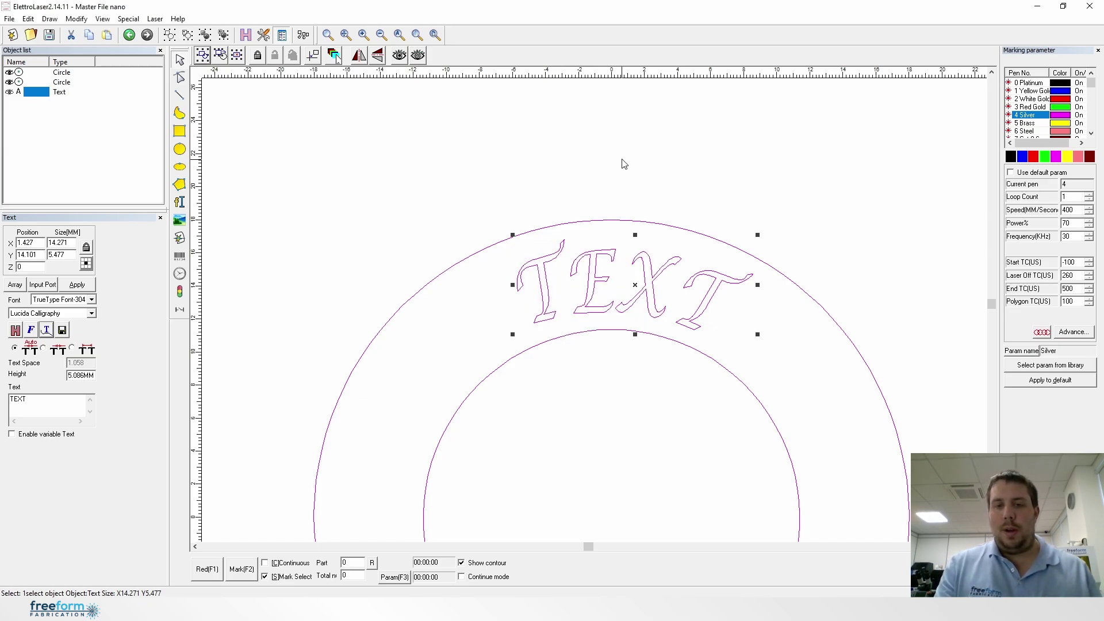